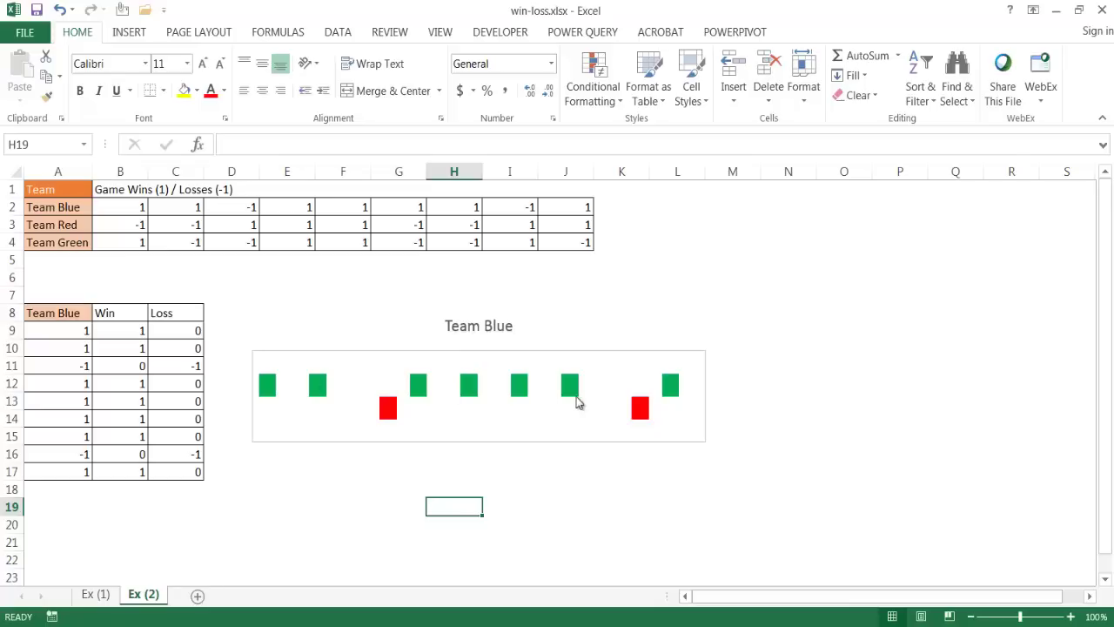
Switch from the Ex (2) sheet to the Ex (1) sheet
mouse_move(389, 415)
left_click(101, 595)
left_click(139, 599)
left_click(97, 596)
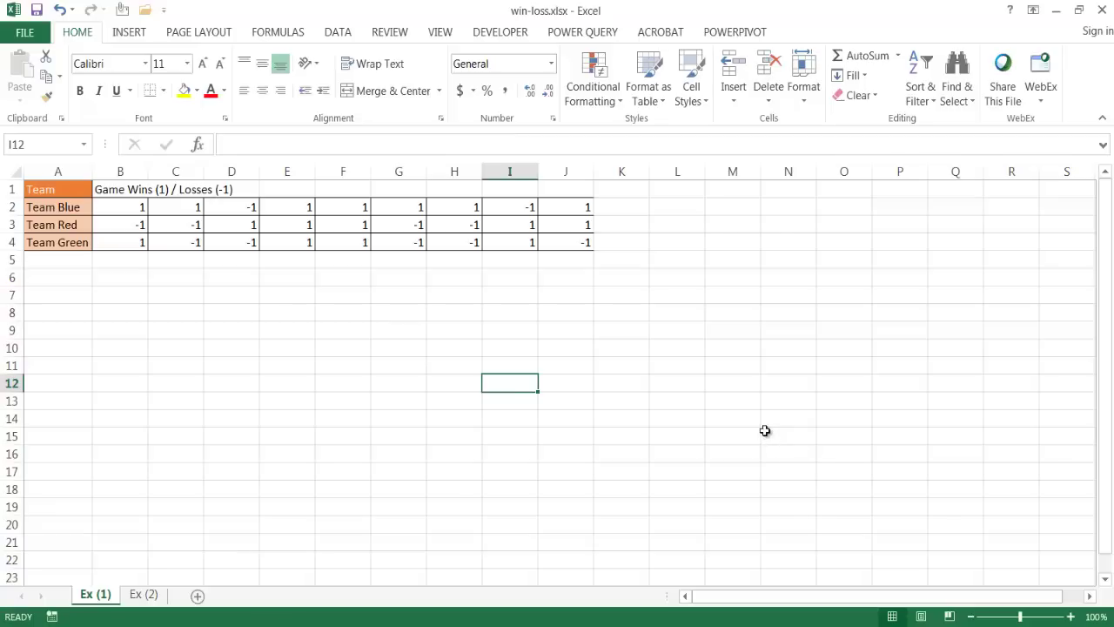
Examine the team names, the Game Wins / Losses header and Team Blue's first game results on Ex (1)
left_click(68, 205)
left_click(67, 222)
left_click(61, 253)
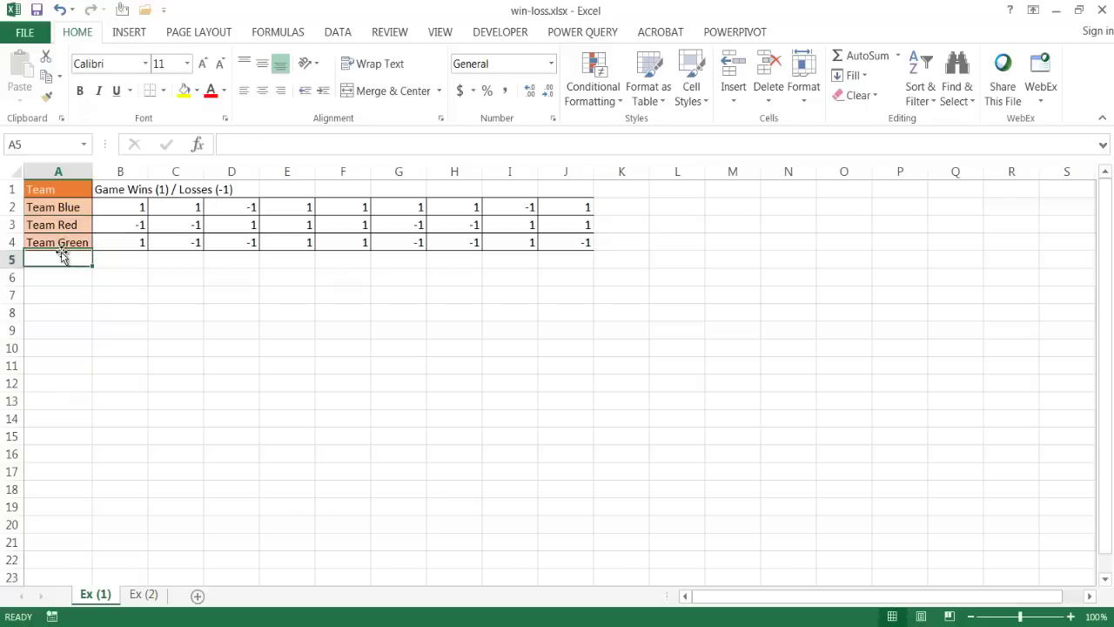
left_click(65, 209)
left_click(65, 241)
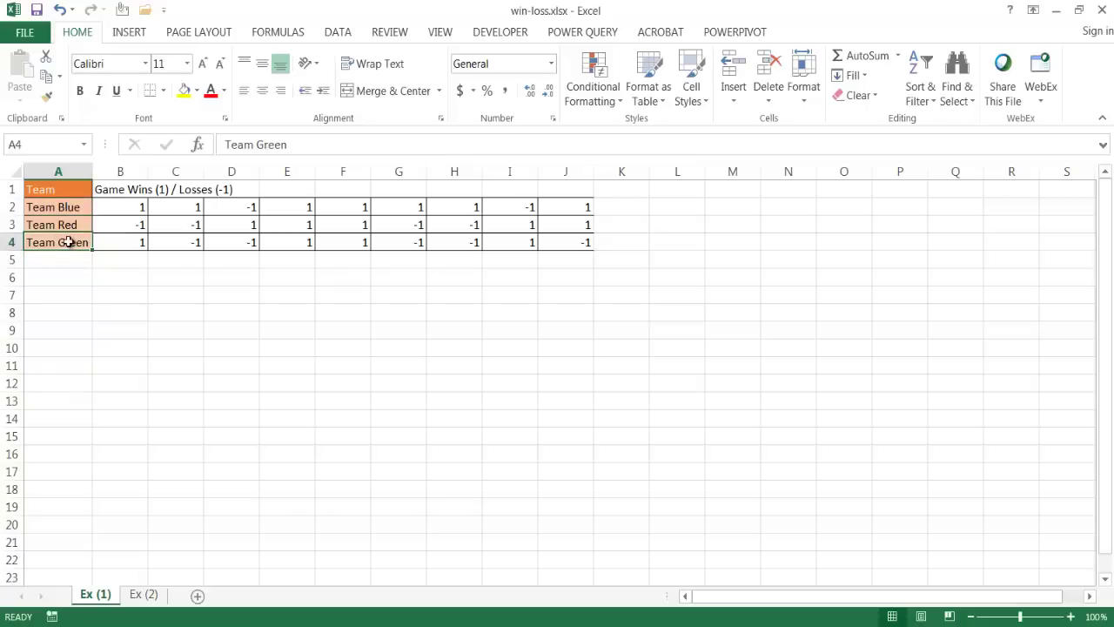
left_click(115, 209)
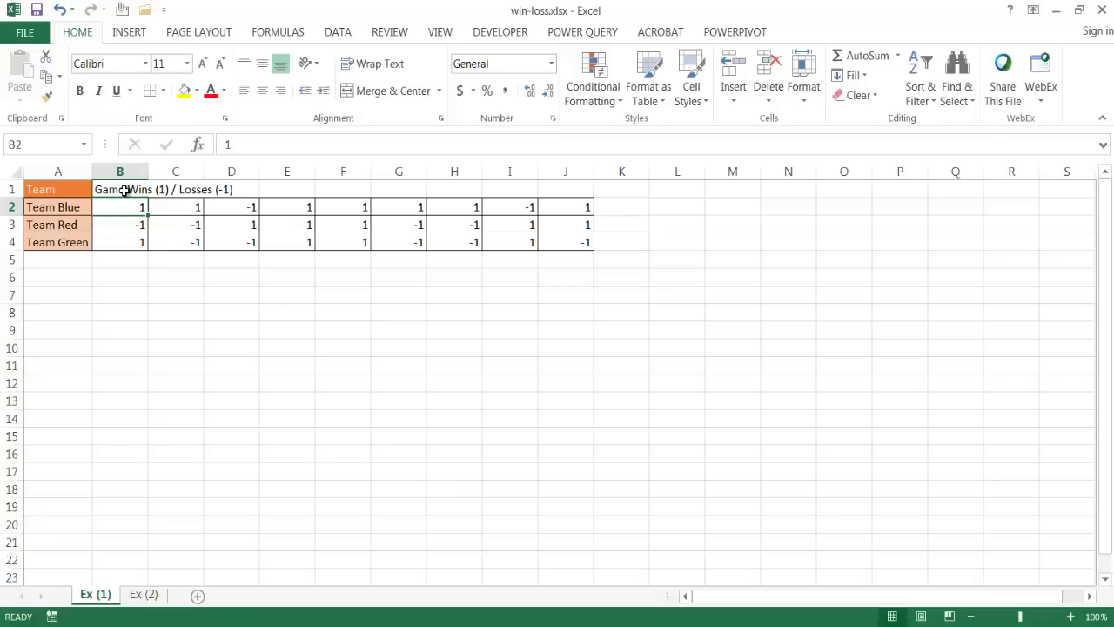
left_click(125, 192)
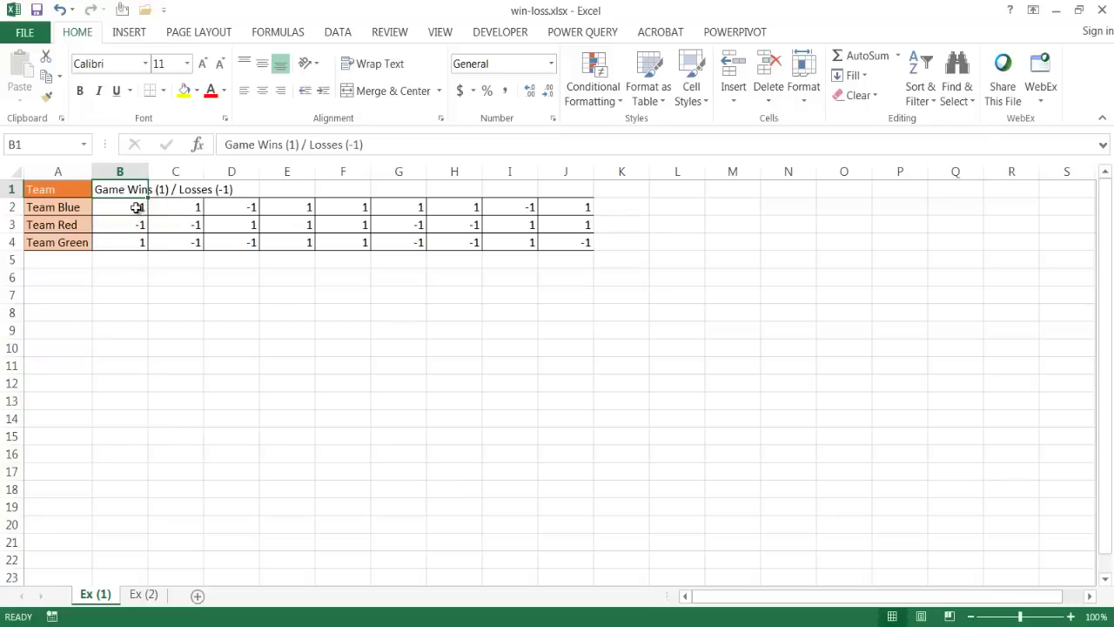
left_click(169, 212)
left_click(219, 212)
left_click(130, 206)
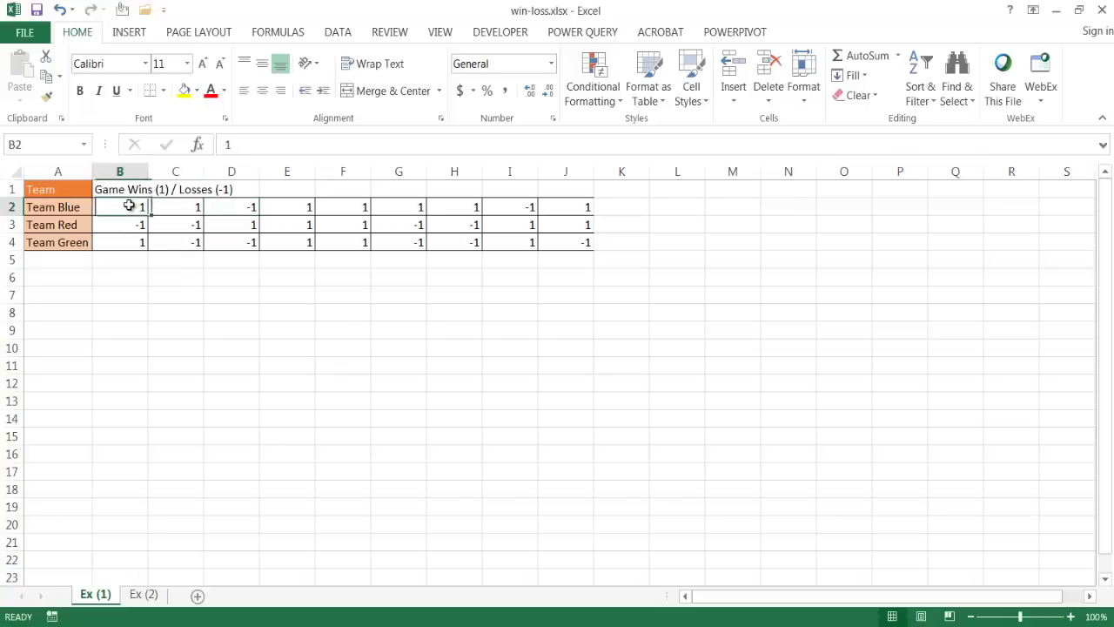
left_click(182, 209)
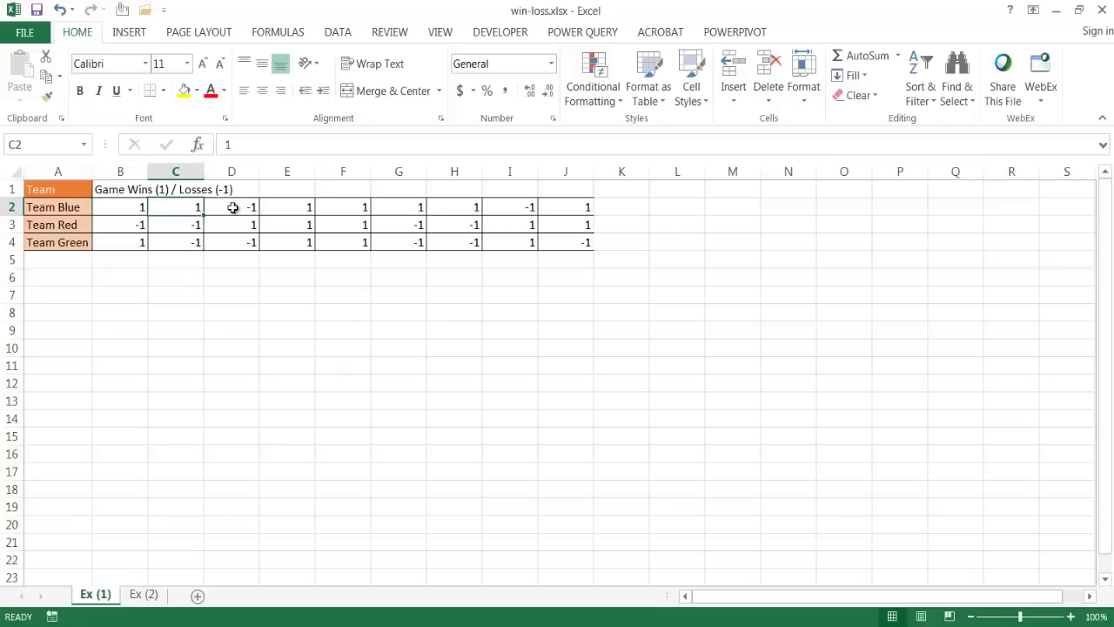
left_click(233, 207)
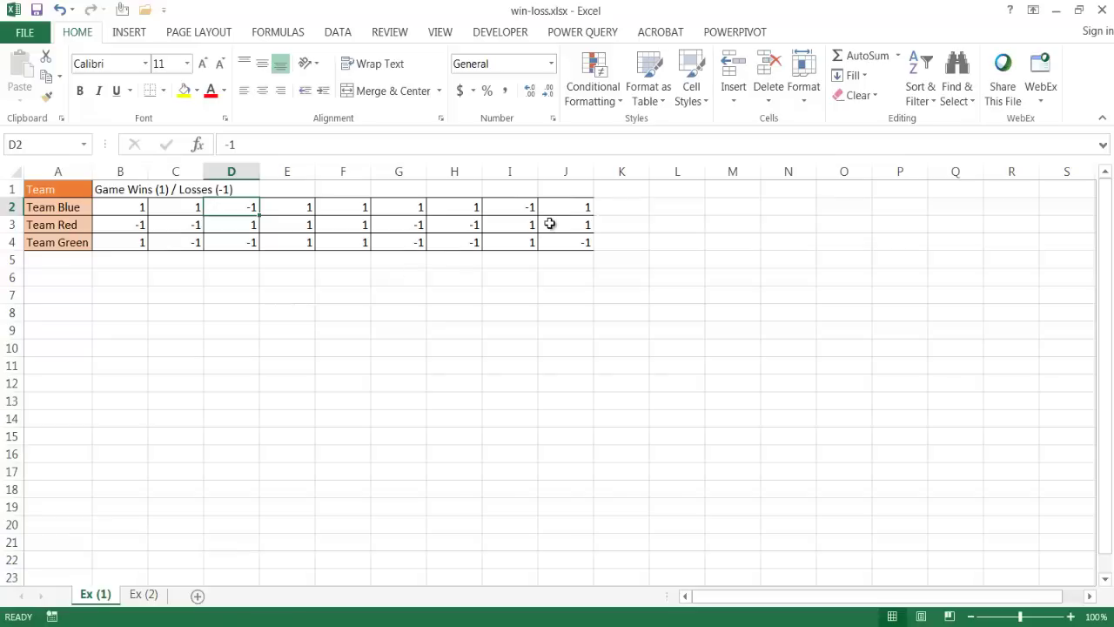
Insert a Win/Loss sparkline in K2 for Team Blue using the data range B2:J2
left_click(618, 206)
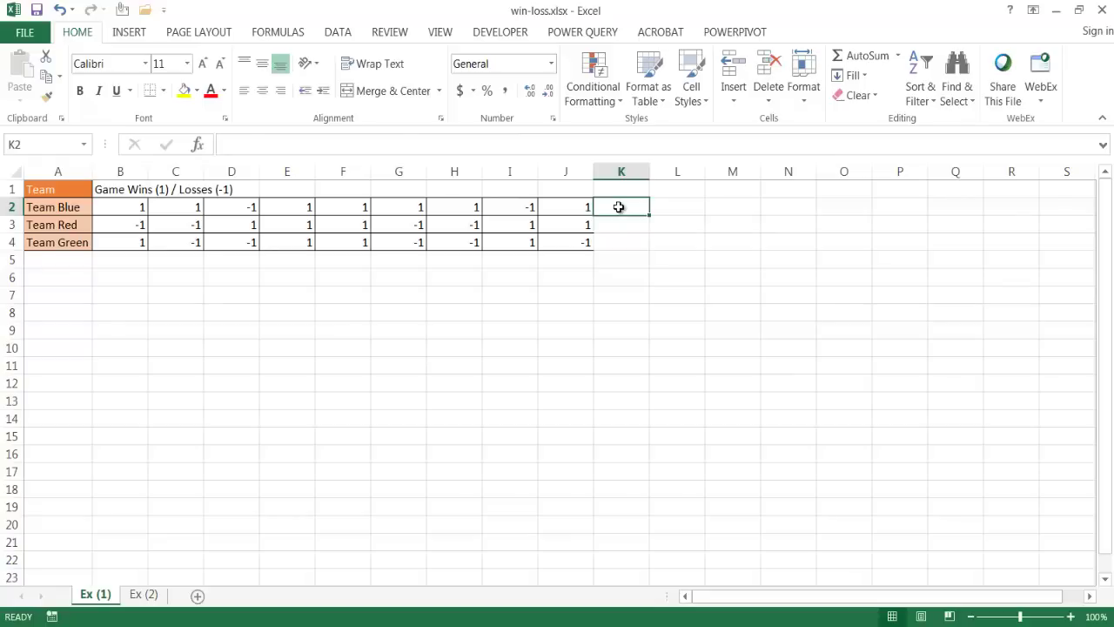
left_click(129, 32)
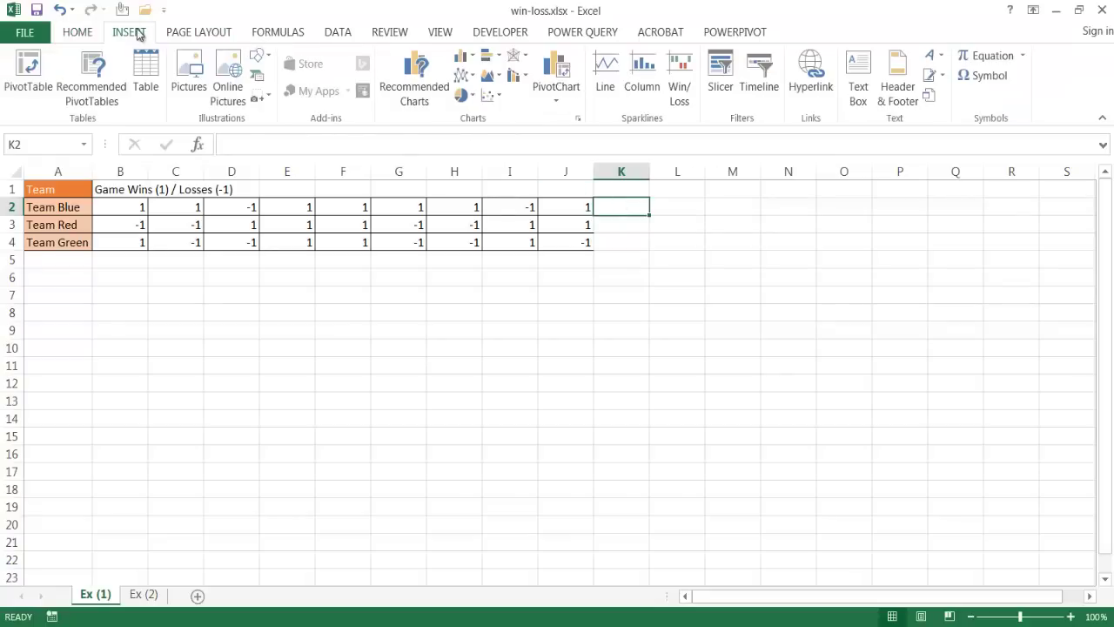
left_click(682, 105)
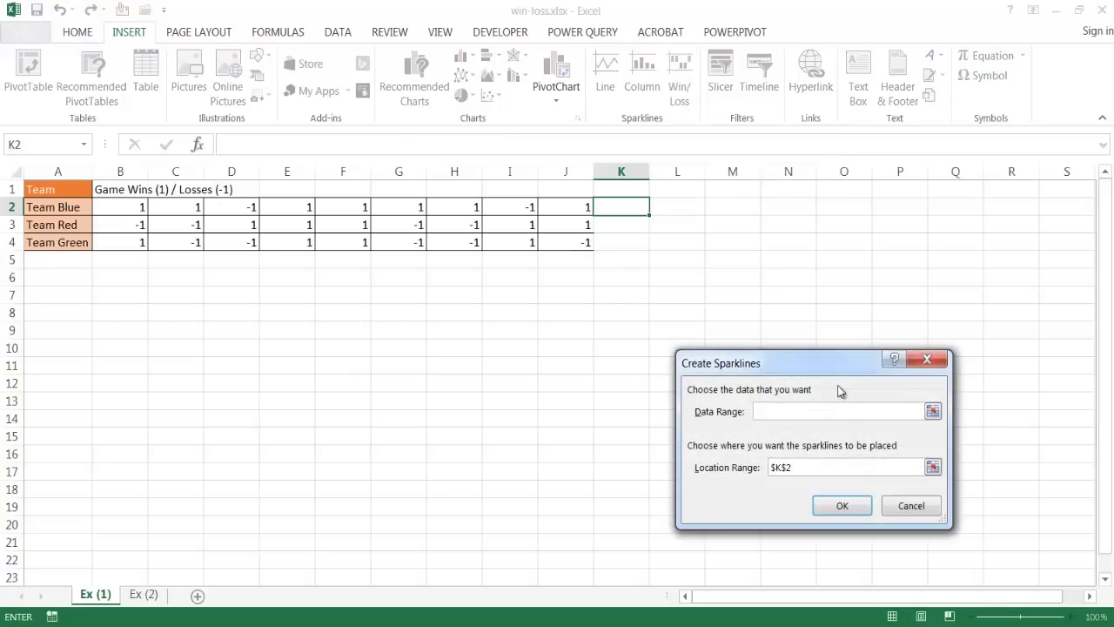
left_click_drag(841, 370, 797, 293)
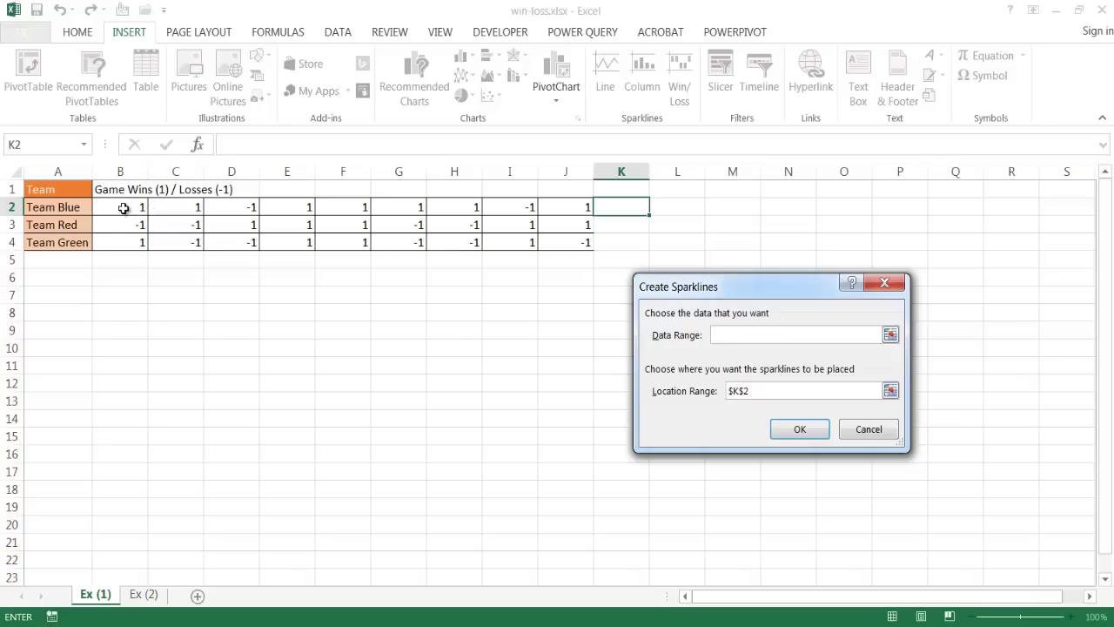
left_click_drag(128, 209, 557, 211)
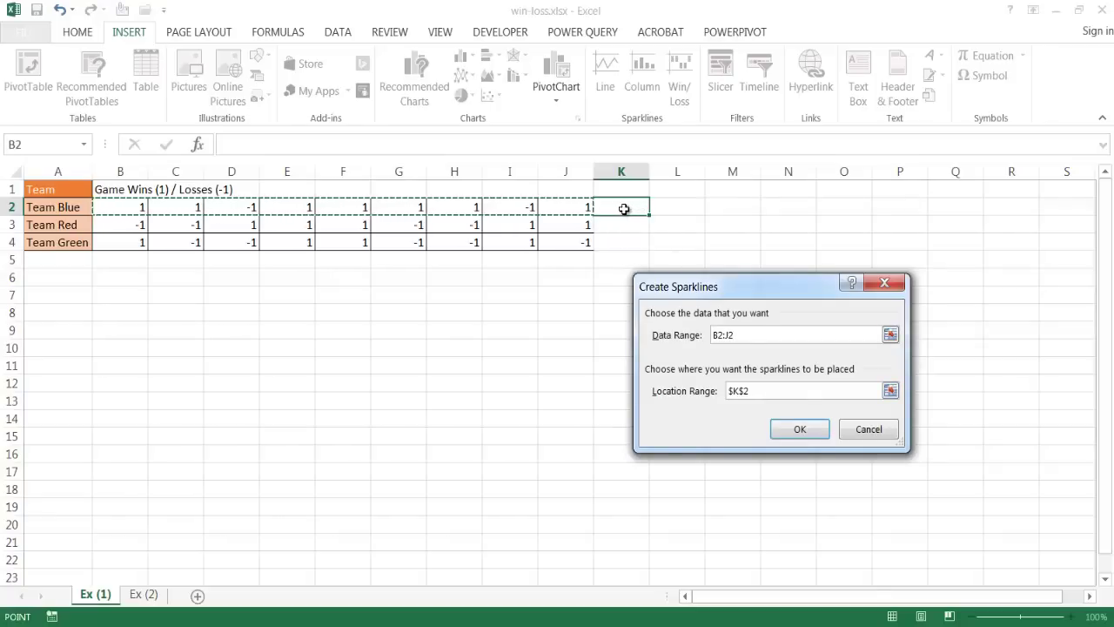
left_click(802, 430)
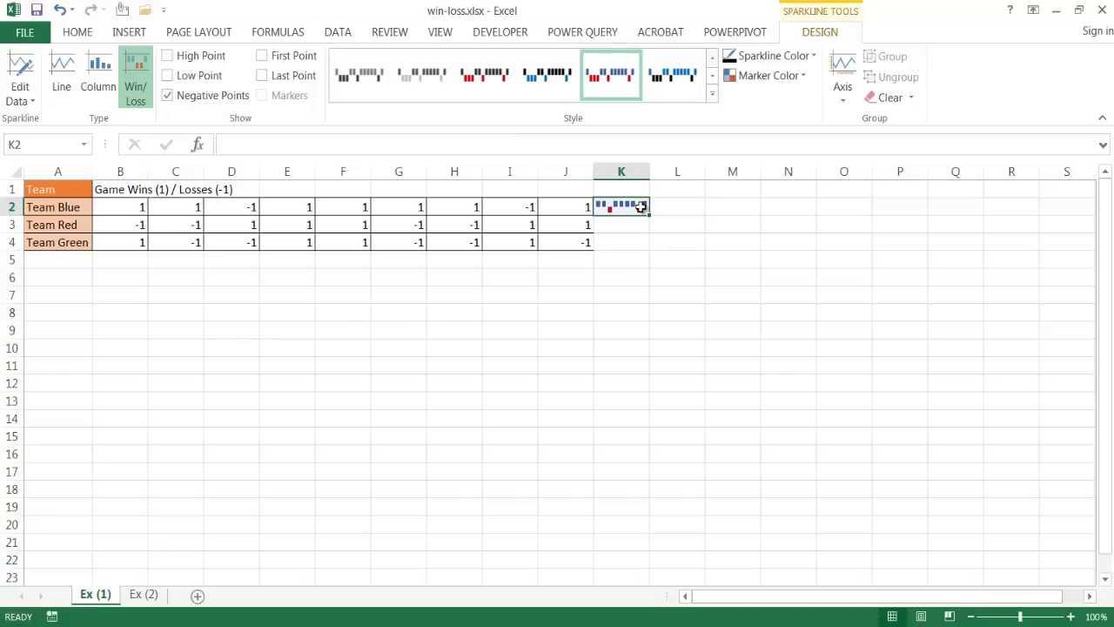
Set the K2 sparkline color to standard green and widen column K to about double its width
left_click(795, 56)
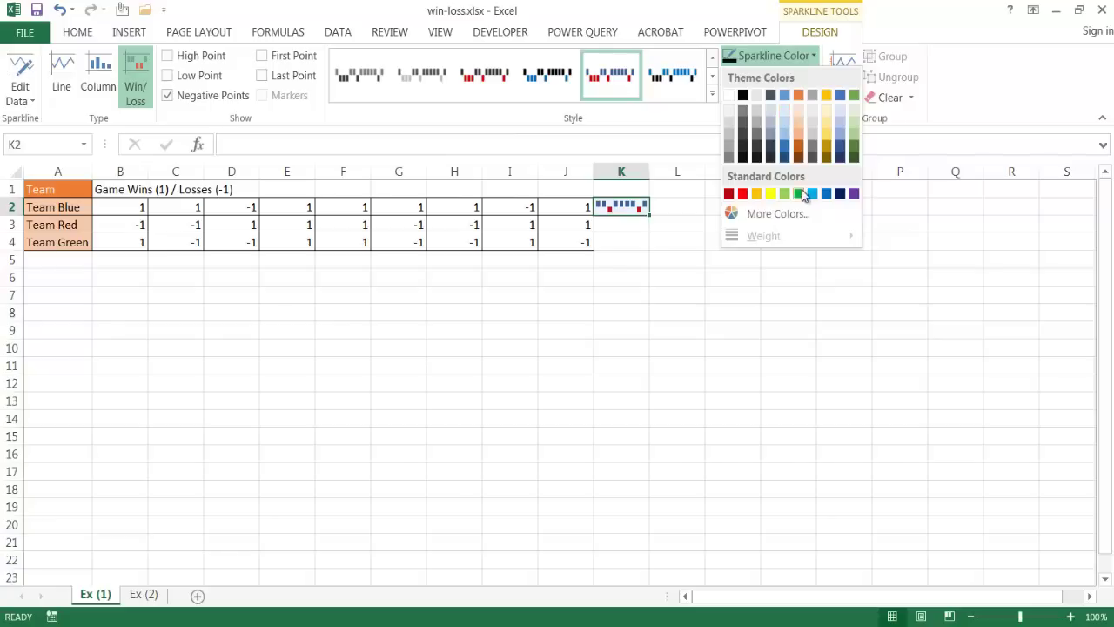
left_click(802, 193)
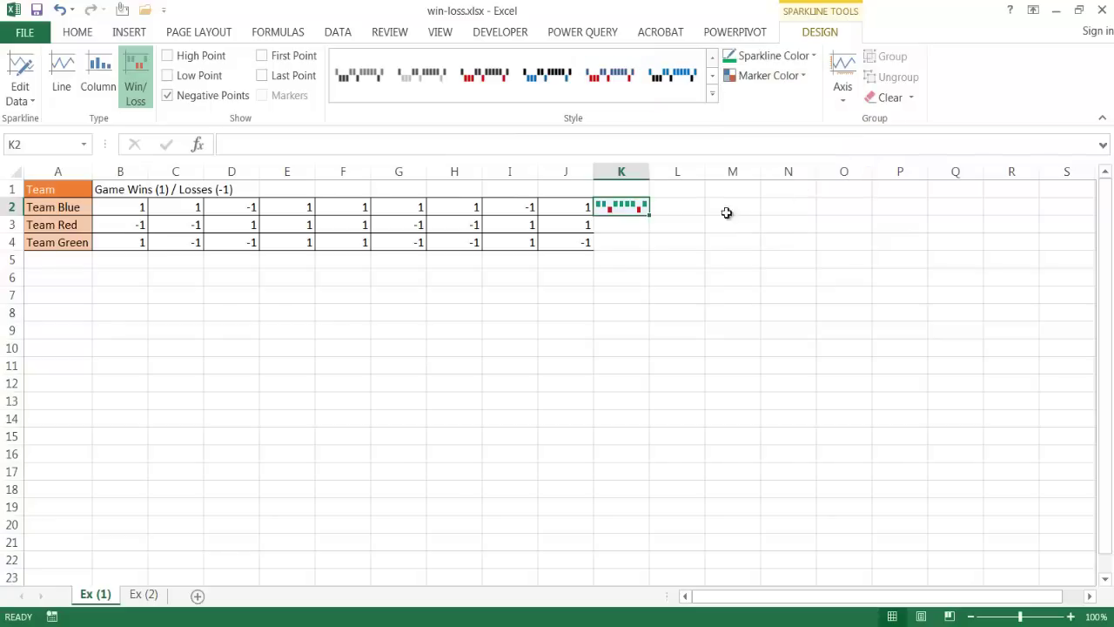
left_click_drag(649, 172, 711, 171)
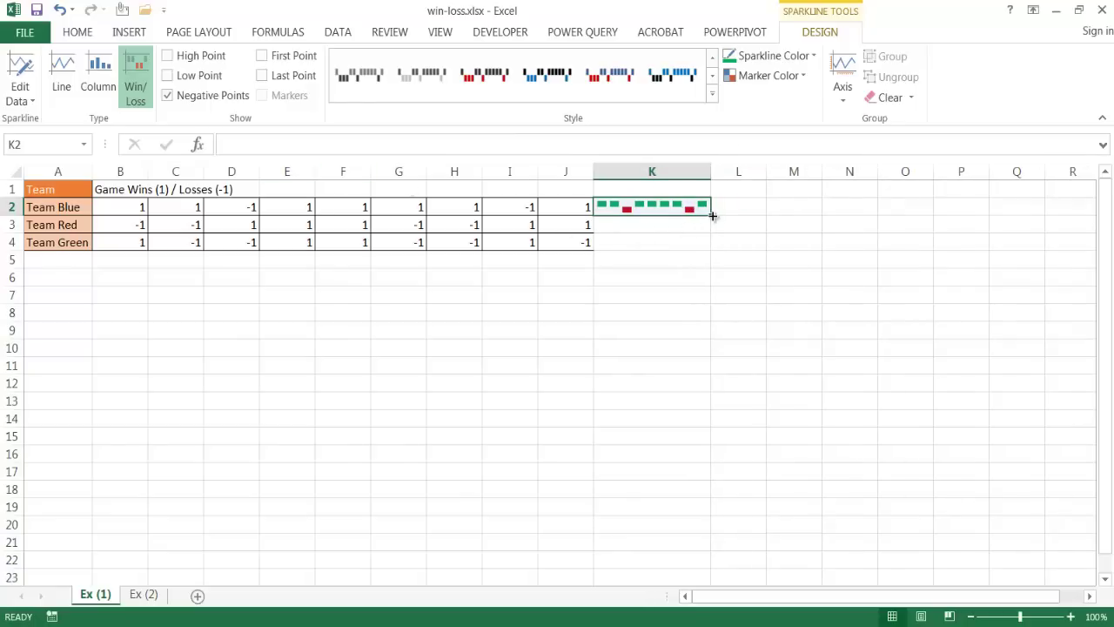
Fill the K2 sparkline down to K4 for Team Red and Team Green
left_click_drag(712, 214, 708, 254)
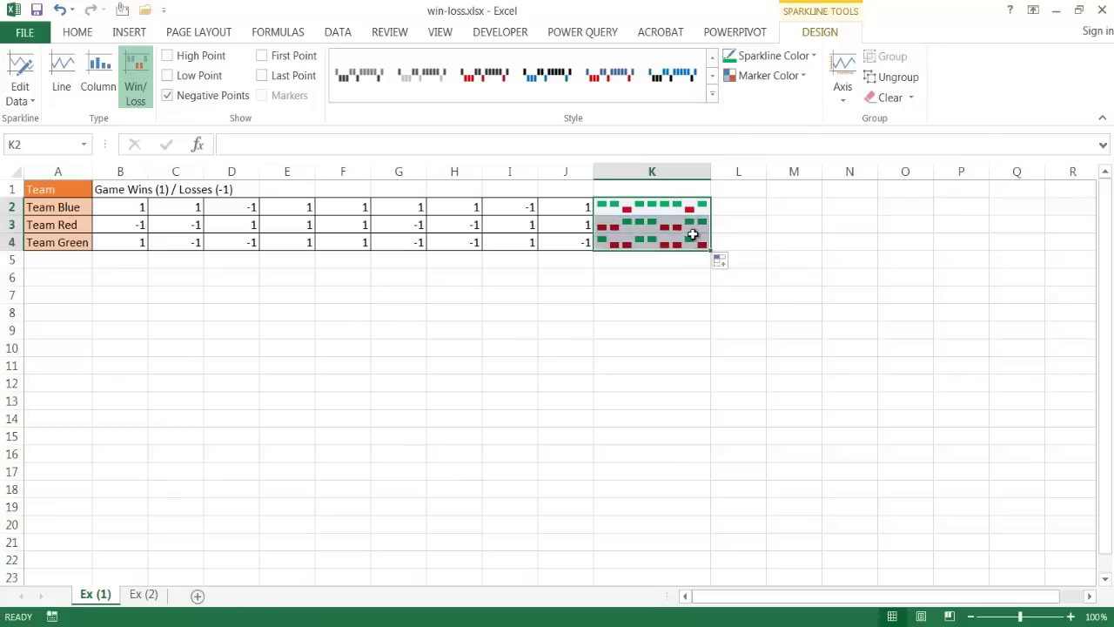
left_click(692, 224)
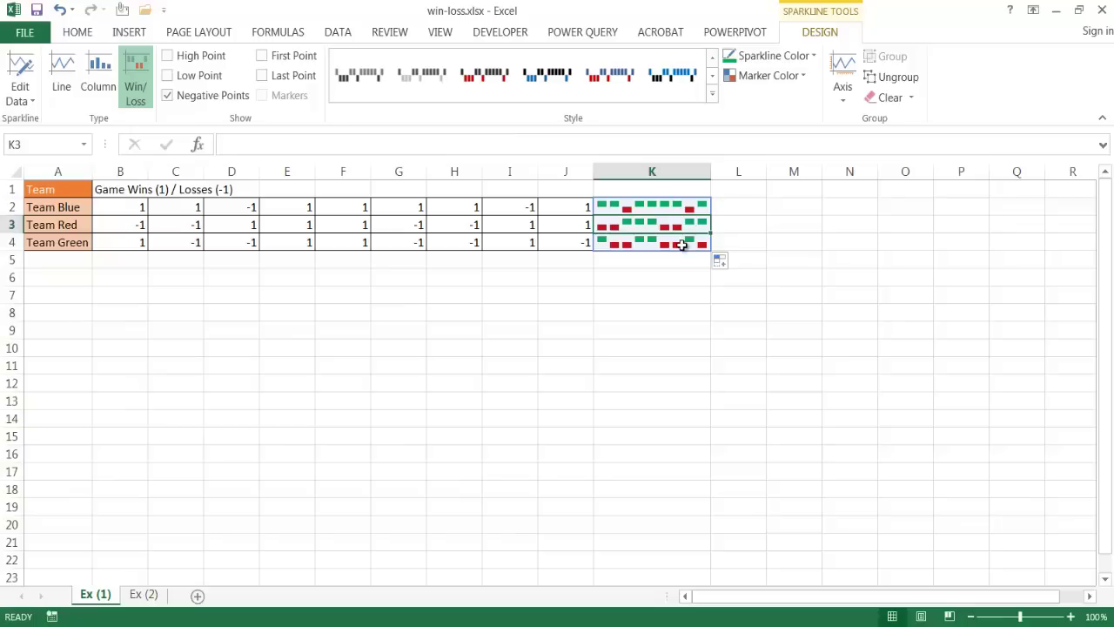
left_click(680, 326)
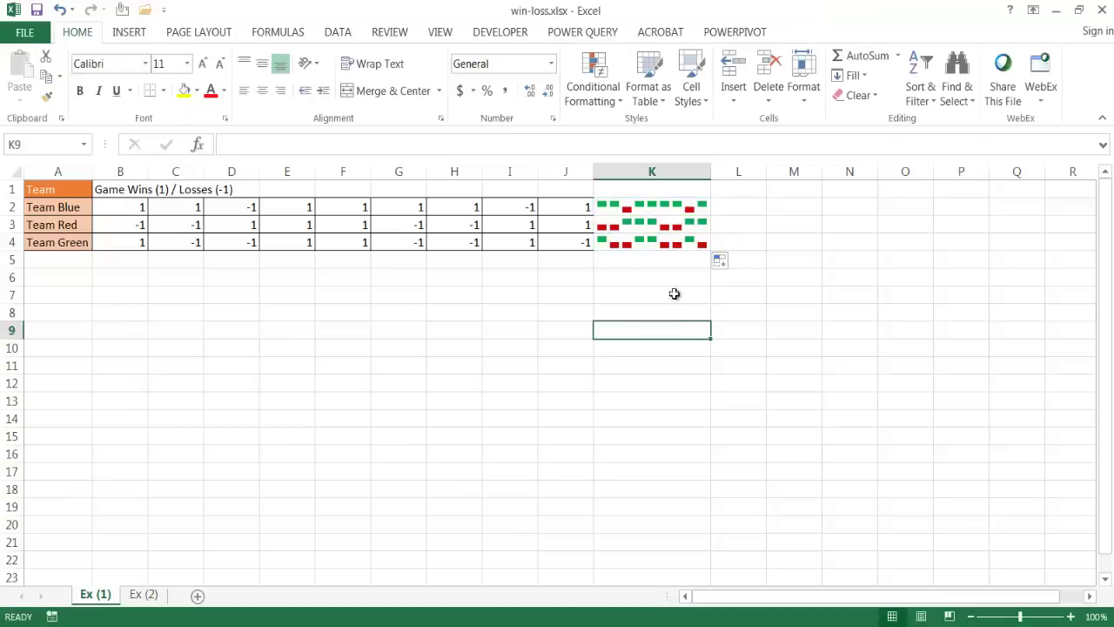
Apply All Borders to the sparkline cells K2:K4
left_click_drag(653, 210, 645, 239)
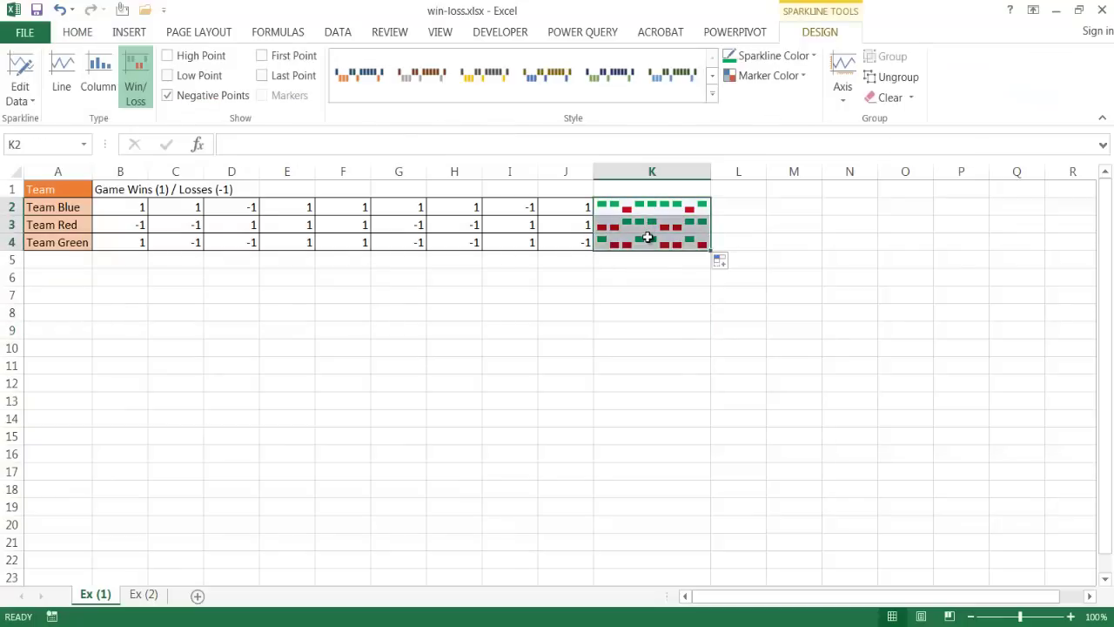
left_click(81, 33)
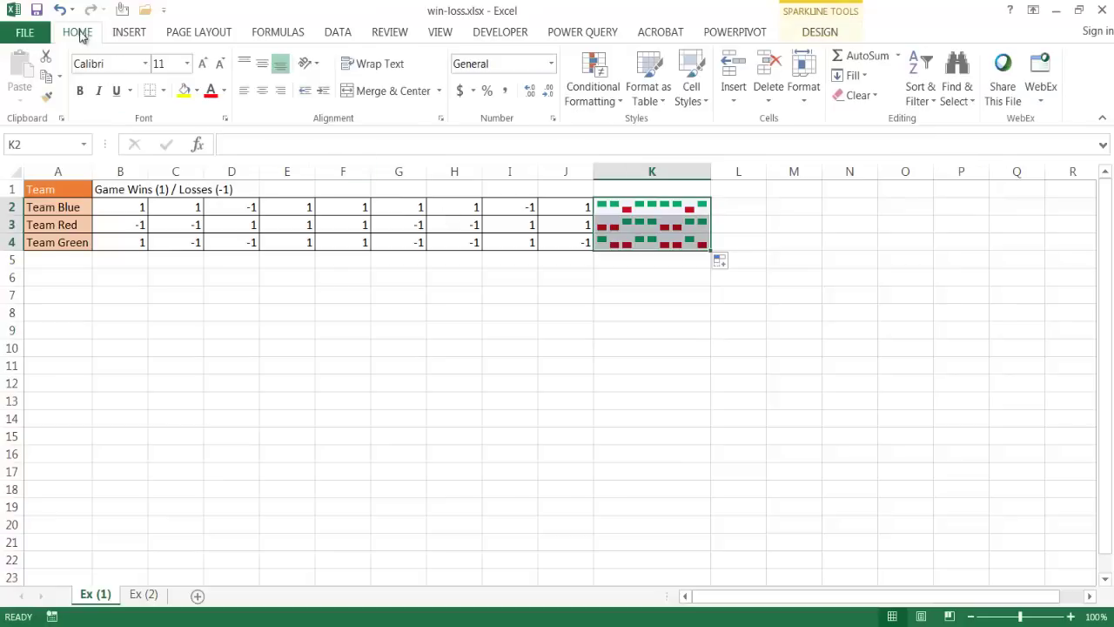
left_click(163, 92)
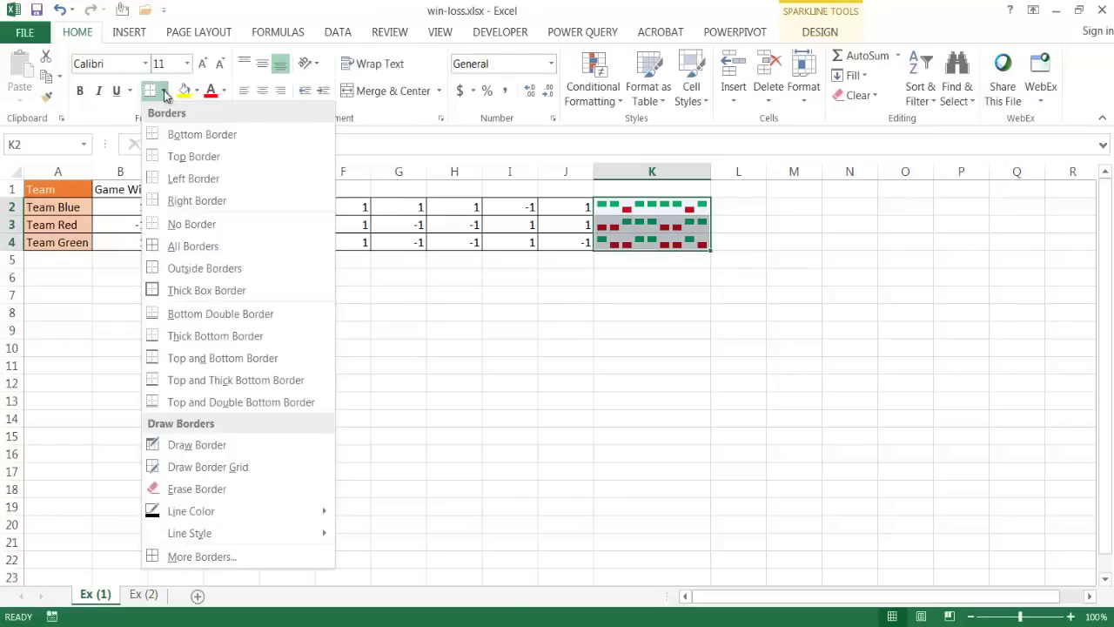
left_click(185, 246)
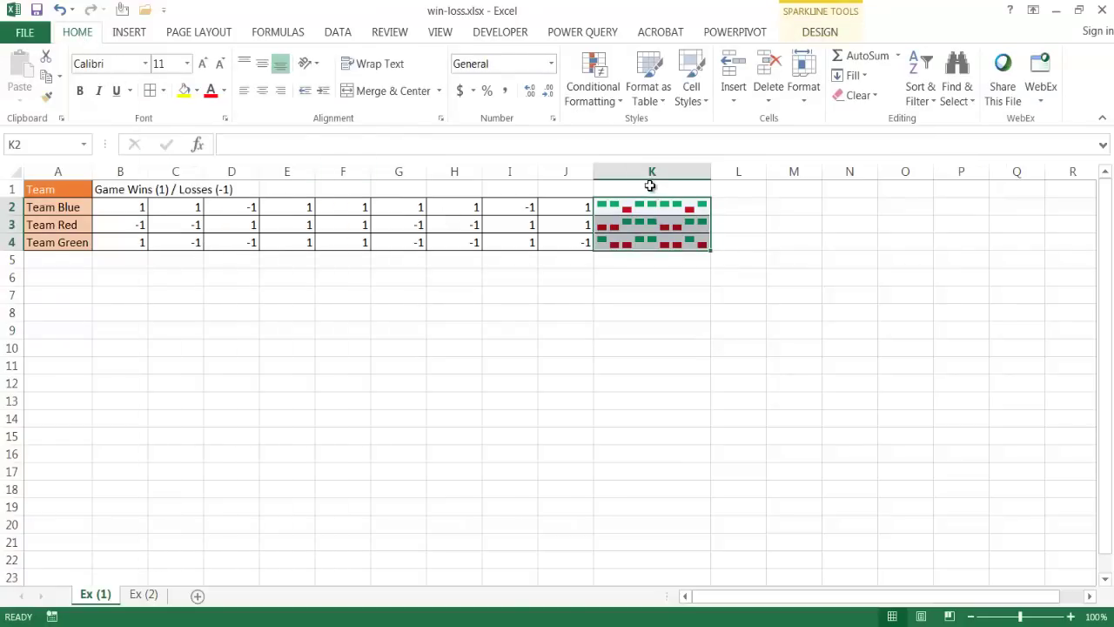
Enter the header "Wins / Losses" in K1 above the sparklines
left_click(652, 188)
type("Won")
key("BackSpace")
key("BackSpace")
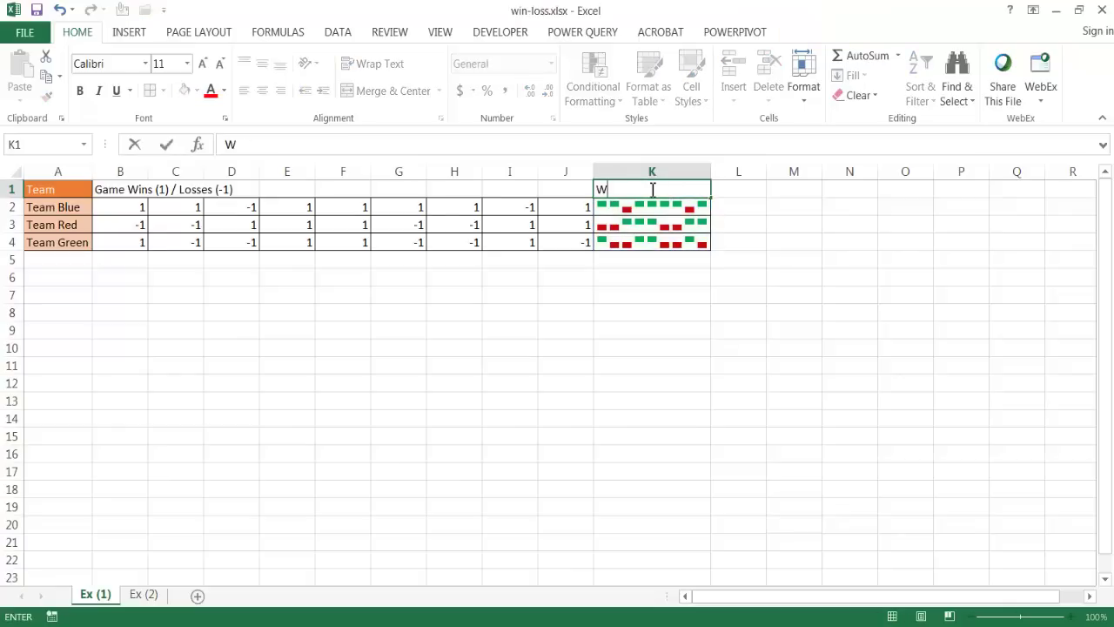
type("ins / Losses")
key("Return")
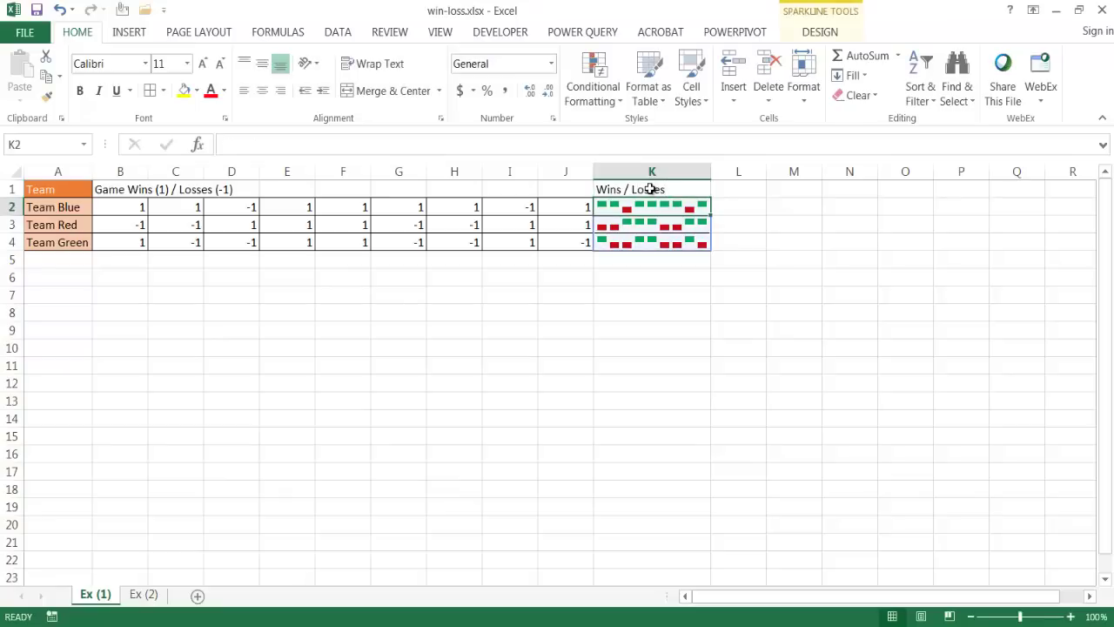
left_click(651, 289)
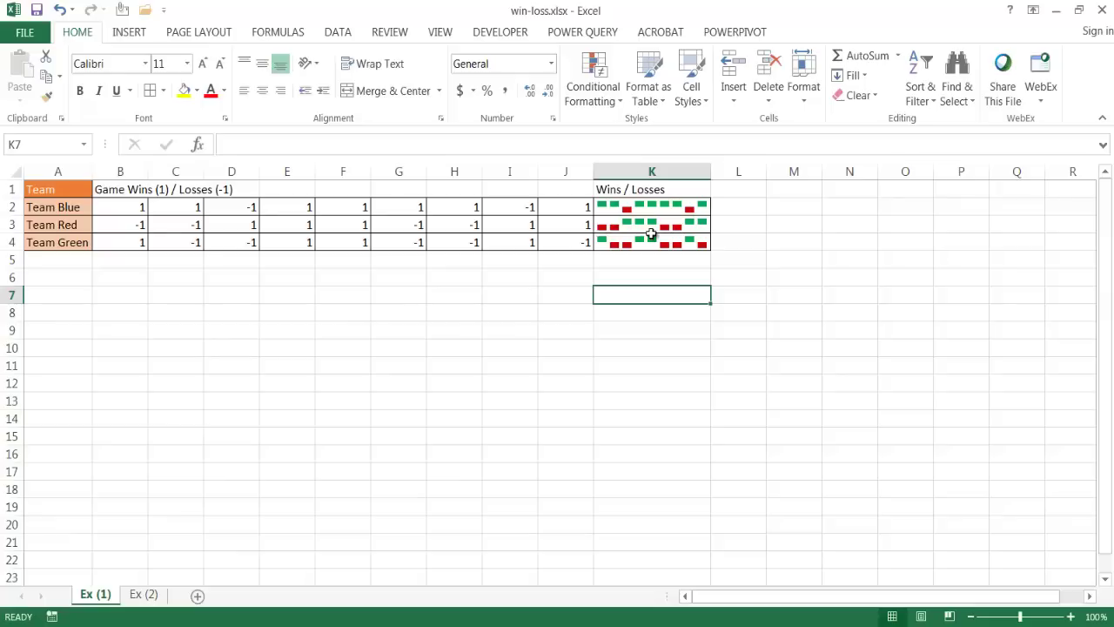
Delete the Team Blue chart on the Ex (2) sheet
left_click(145, 594)
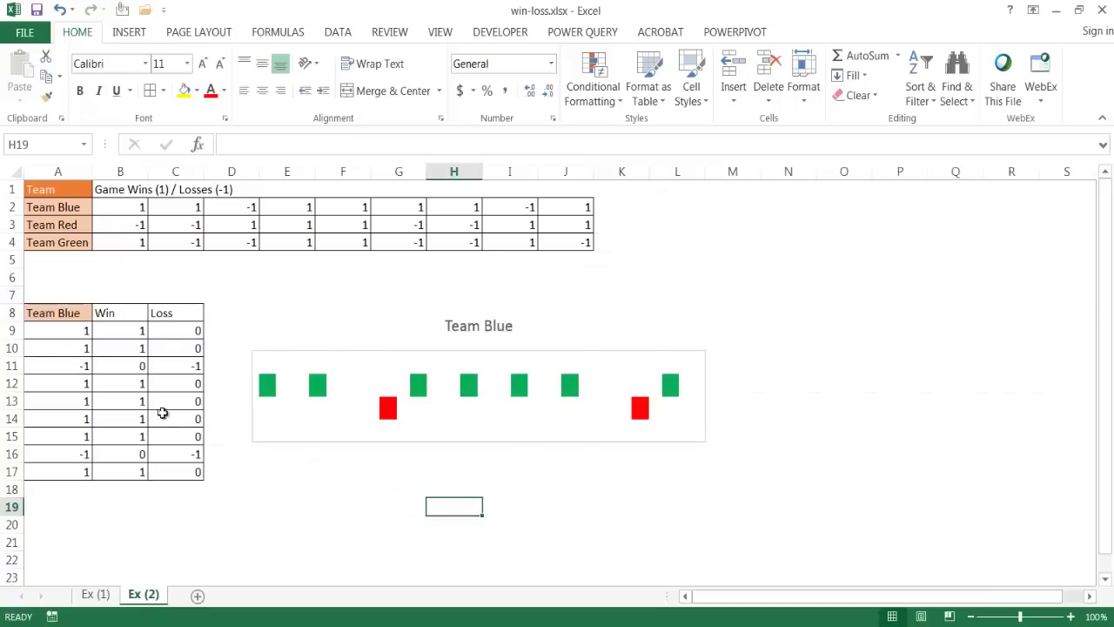
left_click(338, 329)
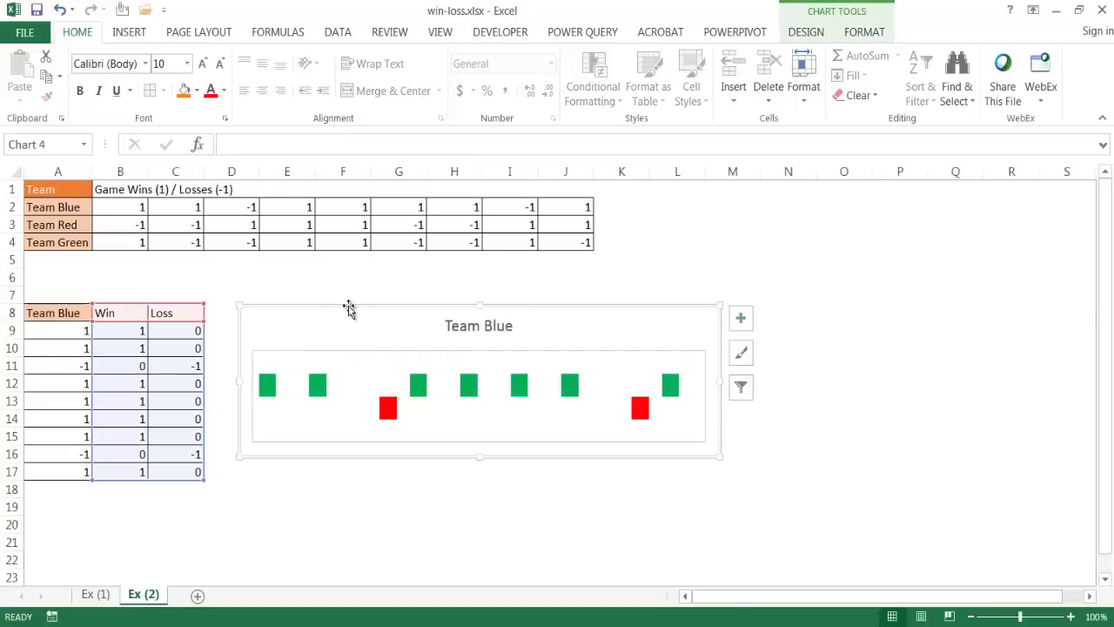
key("Delete")
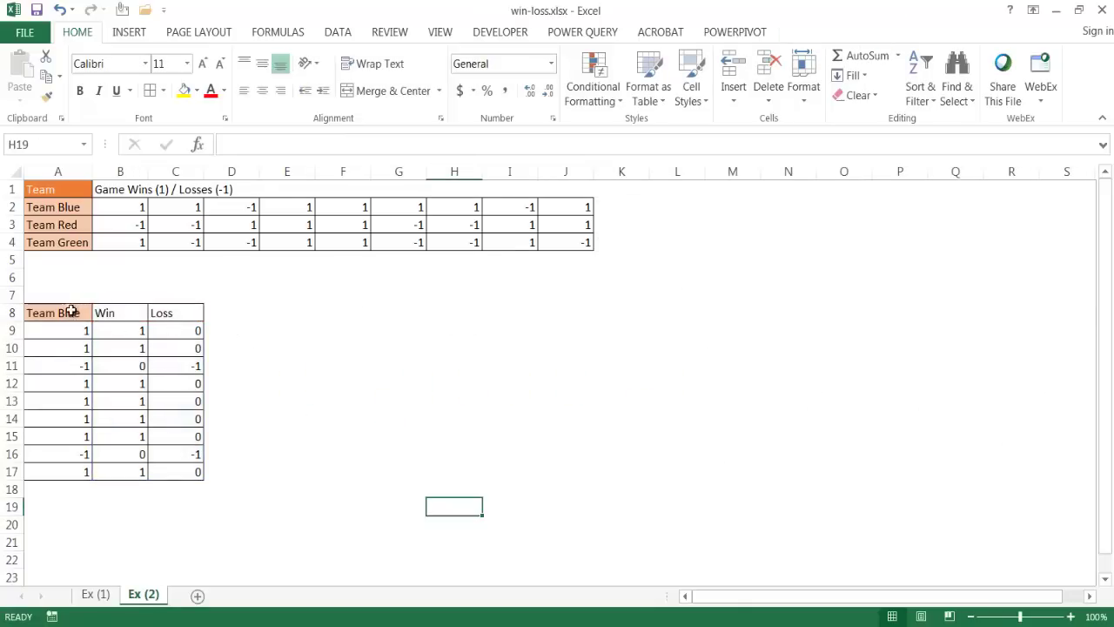
Delete rows 8 to 18 holding the Team Blue Win and Loss helper table
left_click_drag(11, 311, 15, 488)
right_click(8, 471)
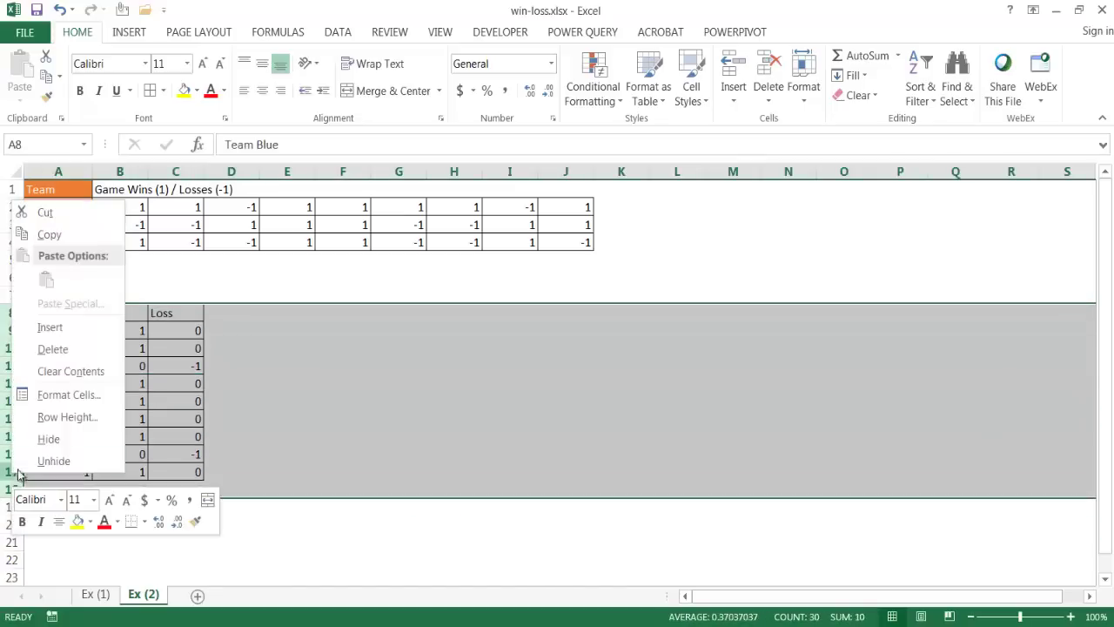
left_click(72, 357)
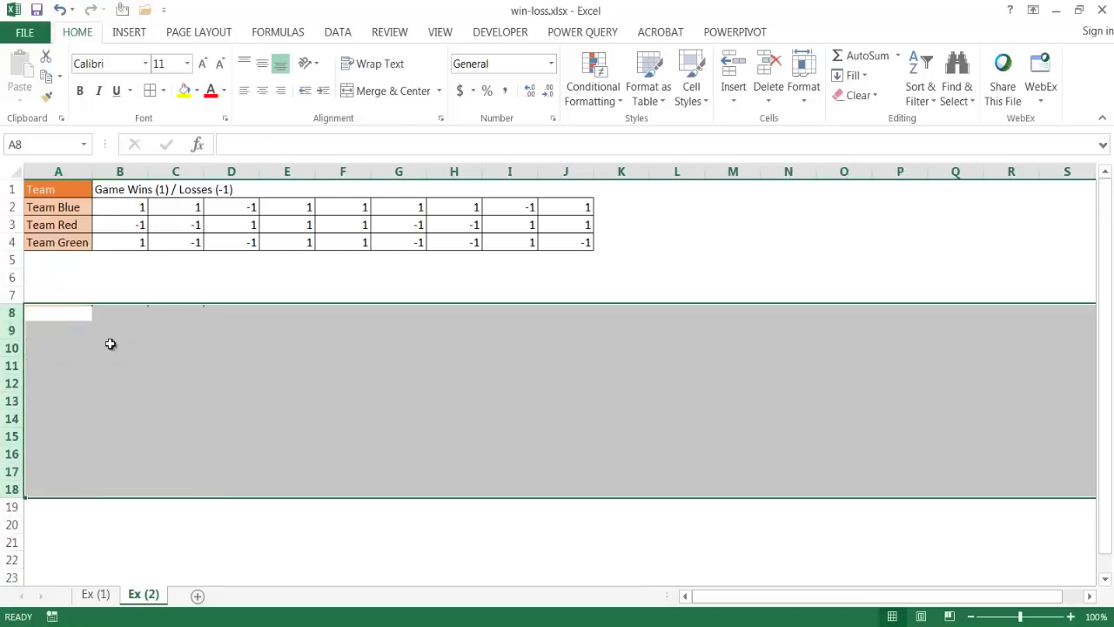
left_click(201, 329)
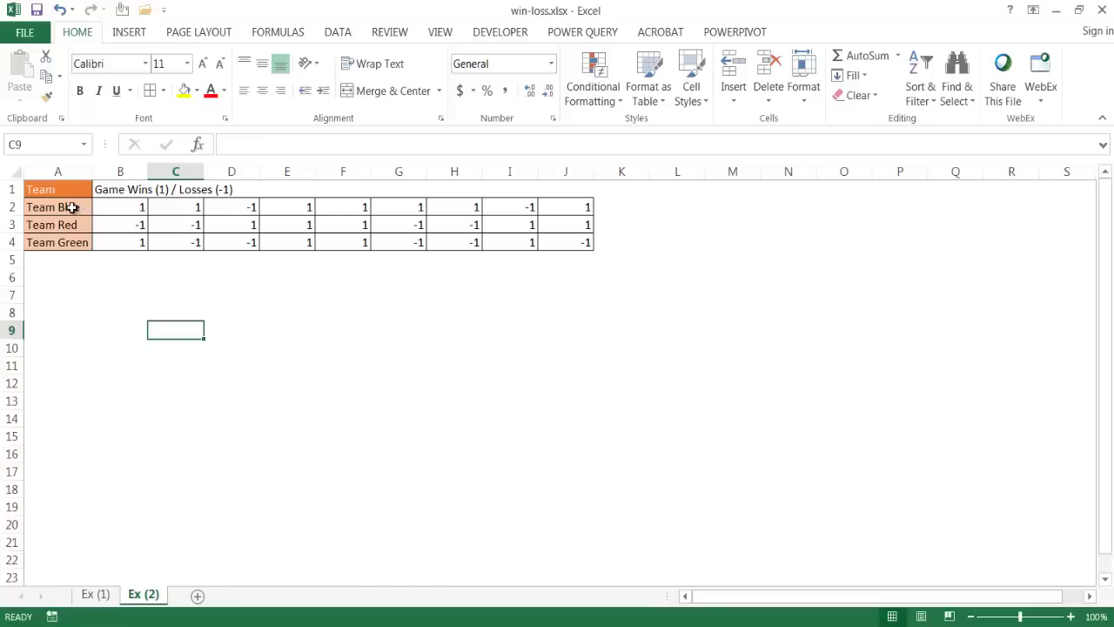
Copy the Team Blue row A2:J2 and paste it transposed as a column starting at A9
left_click_drag(73, 207, 566, 207)
key("ctrl+c")
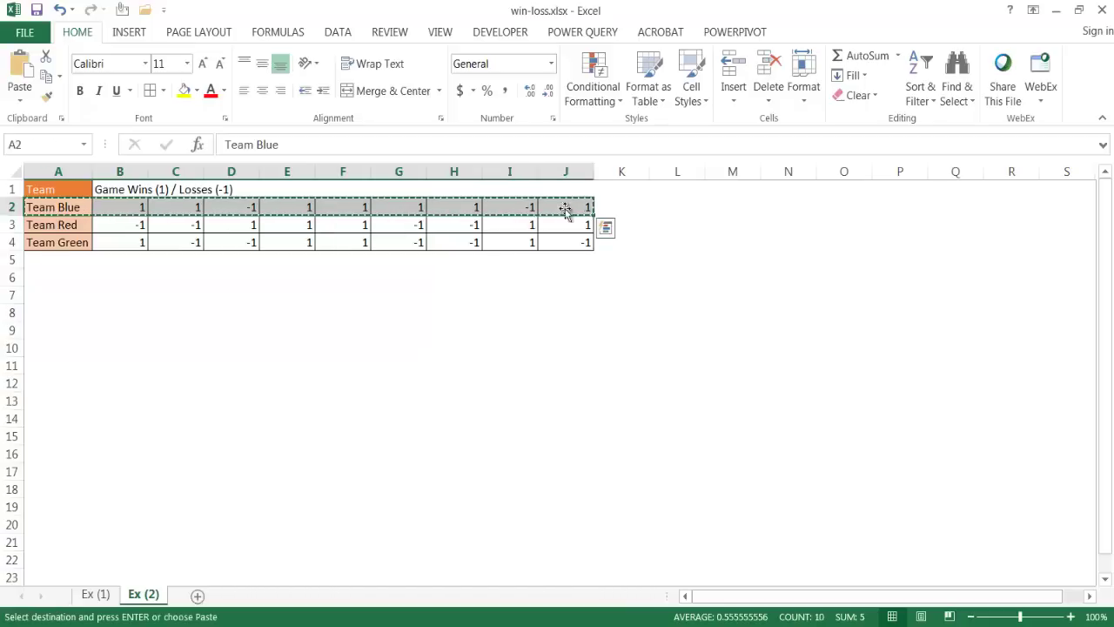
left_click(57, 330)
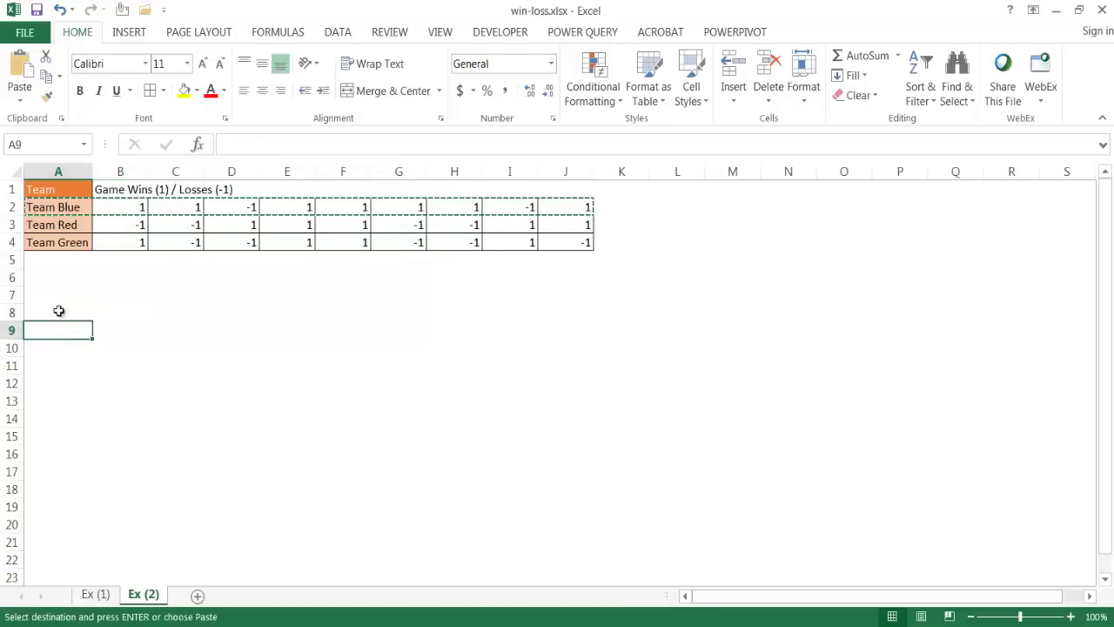
left_click(21, 103)
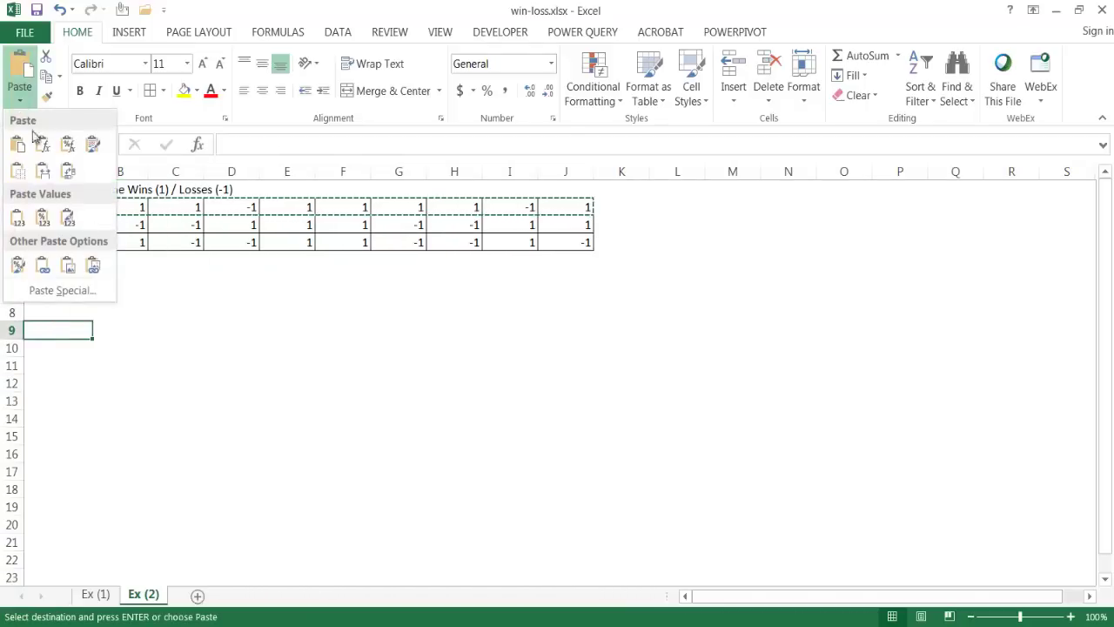
left_click(69, 175)
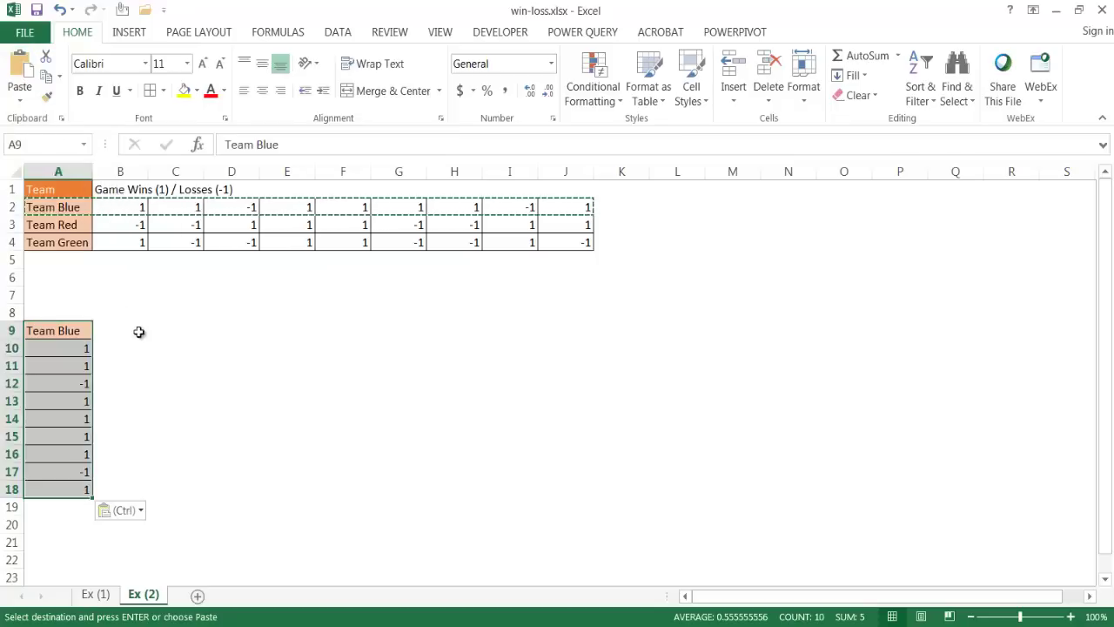
left_click(80, 350)
left_click(75, 365)
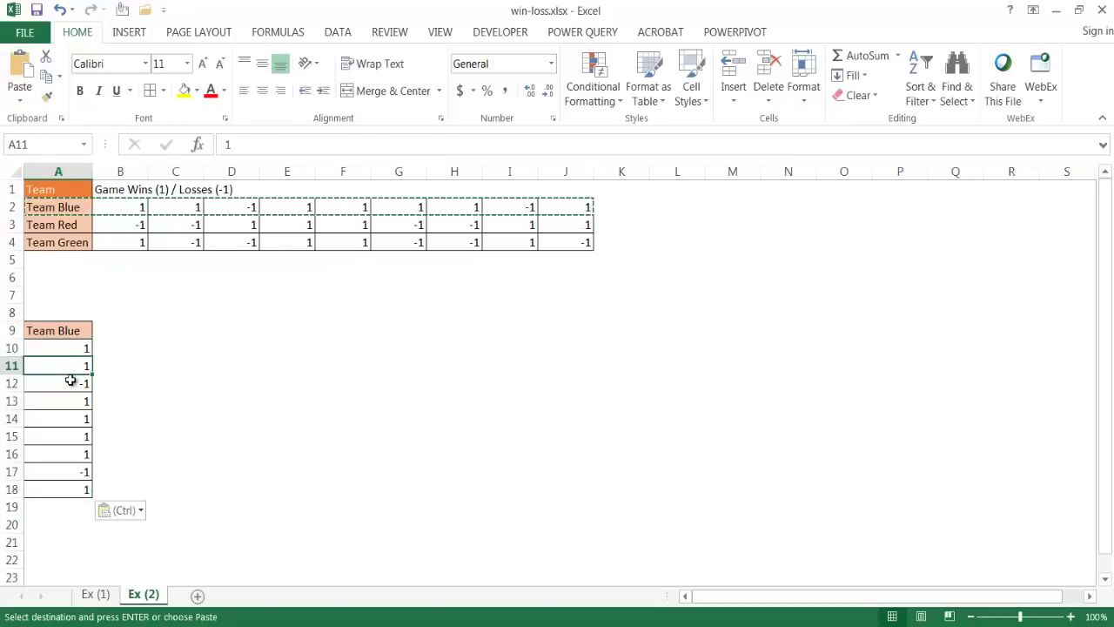
left_click(73, 383)
Enter the headers "Win" in B9 and "Loss" in C9 beside the transposed Team Blue column
left_click(111, 330)
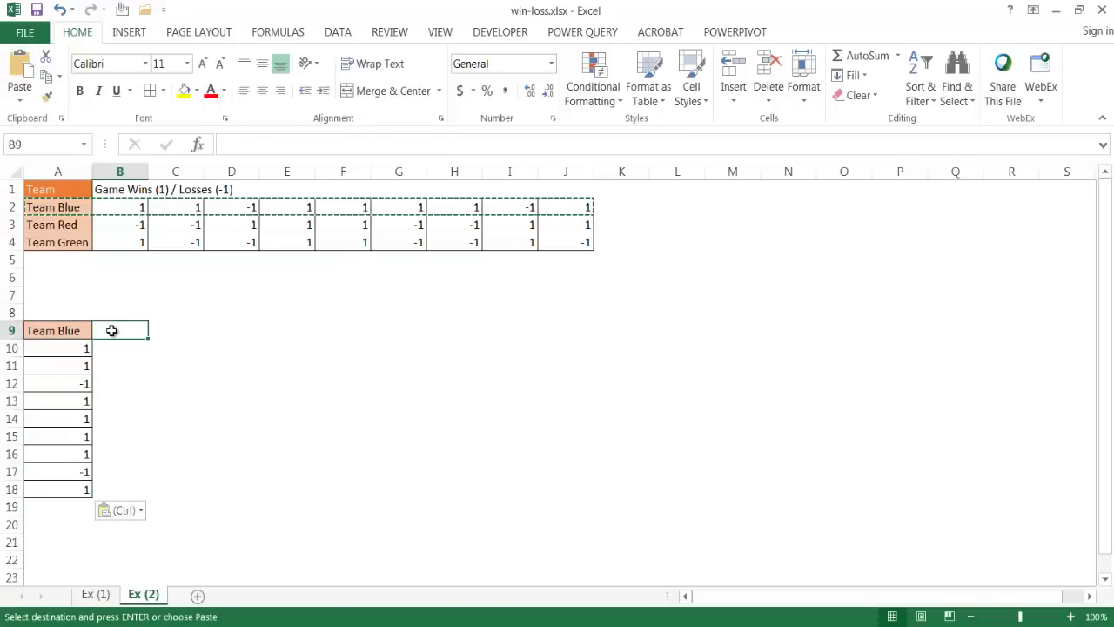
type("Wins")
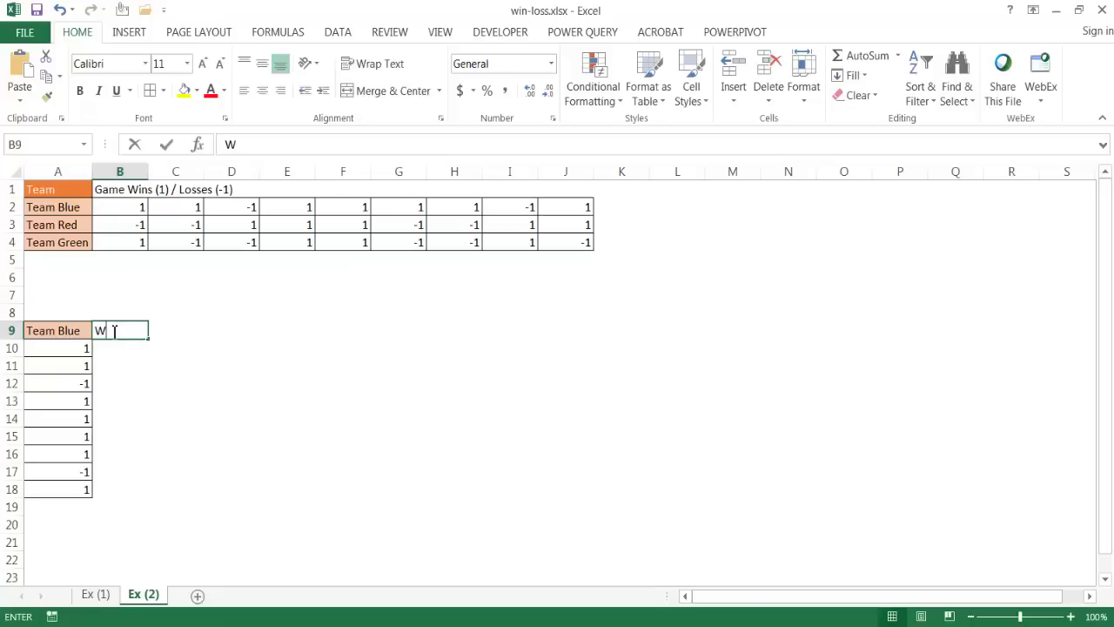
key("Tab")
type("Loss")
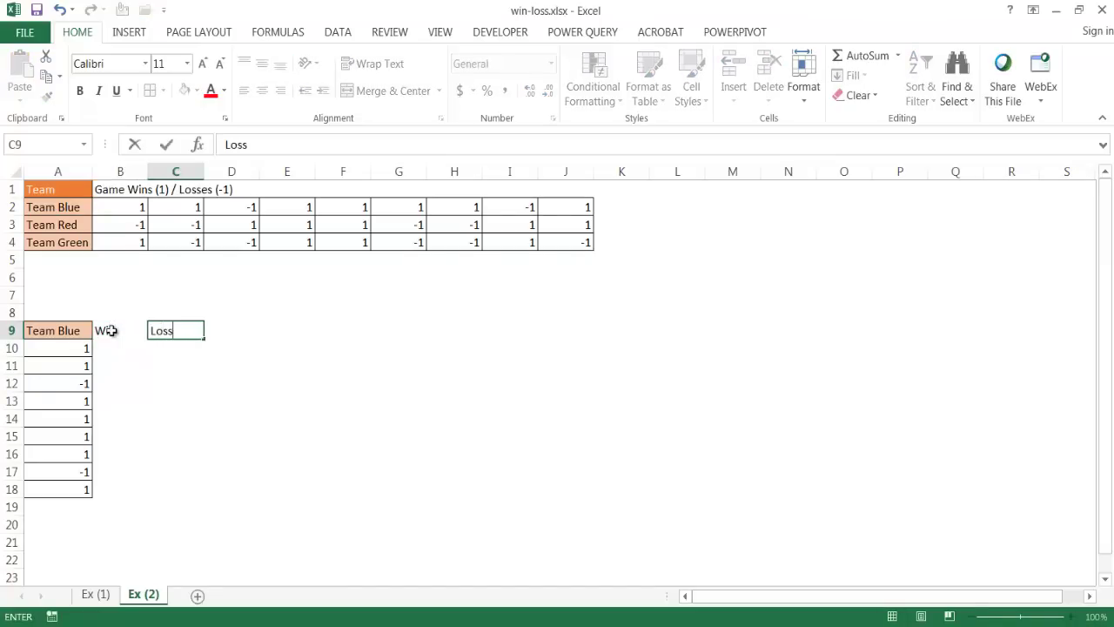
key("Return")
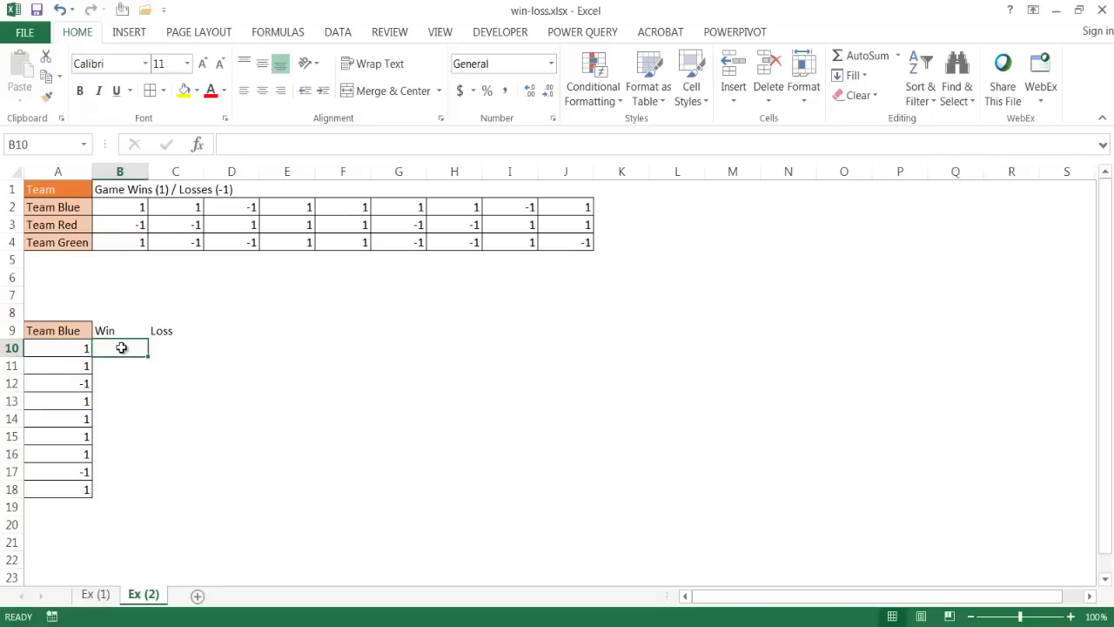
Enter =IF(A10=1,1,0) in B10 and fill the Win formula down to B18
type("=if")
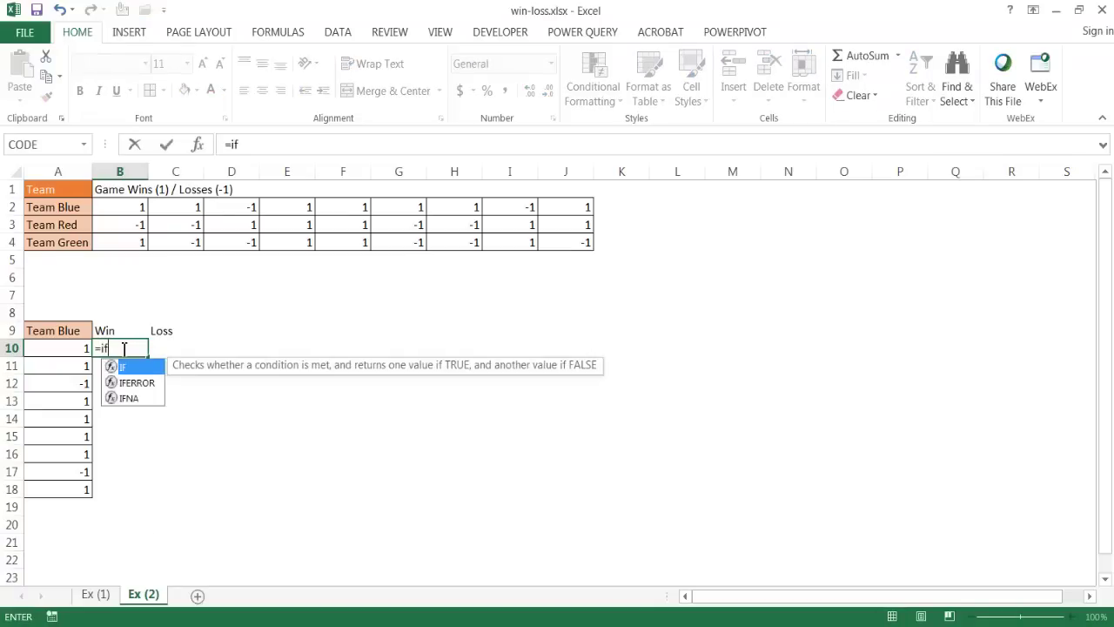
key("Tab")
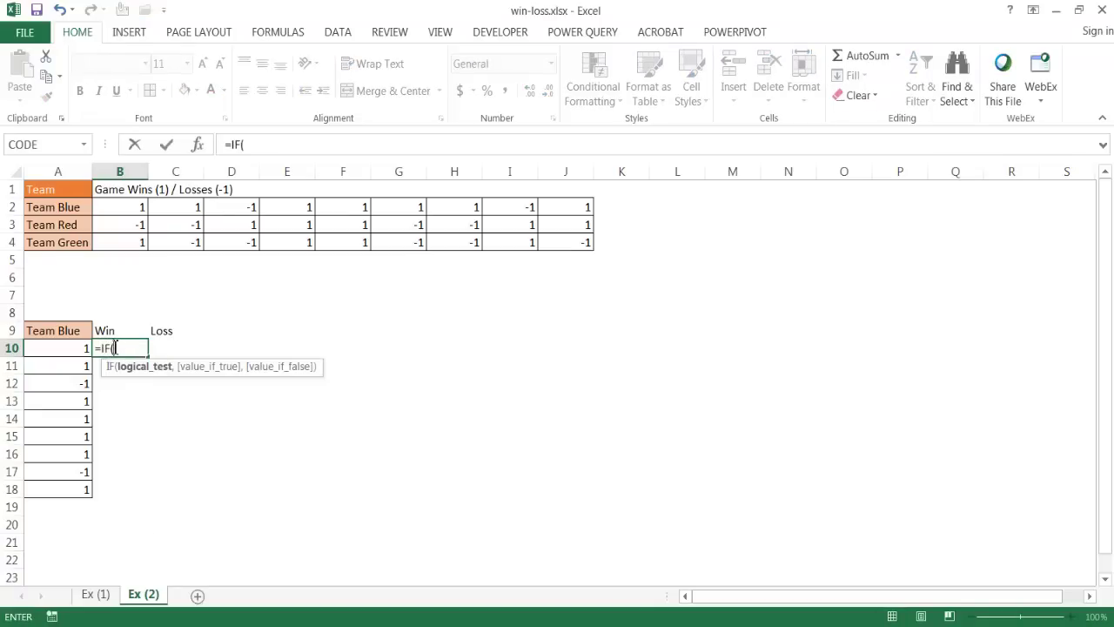
left_click(75, 347)
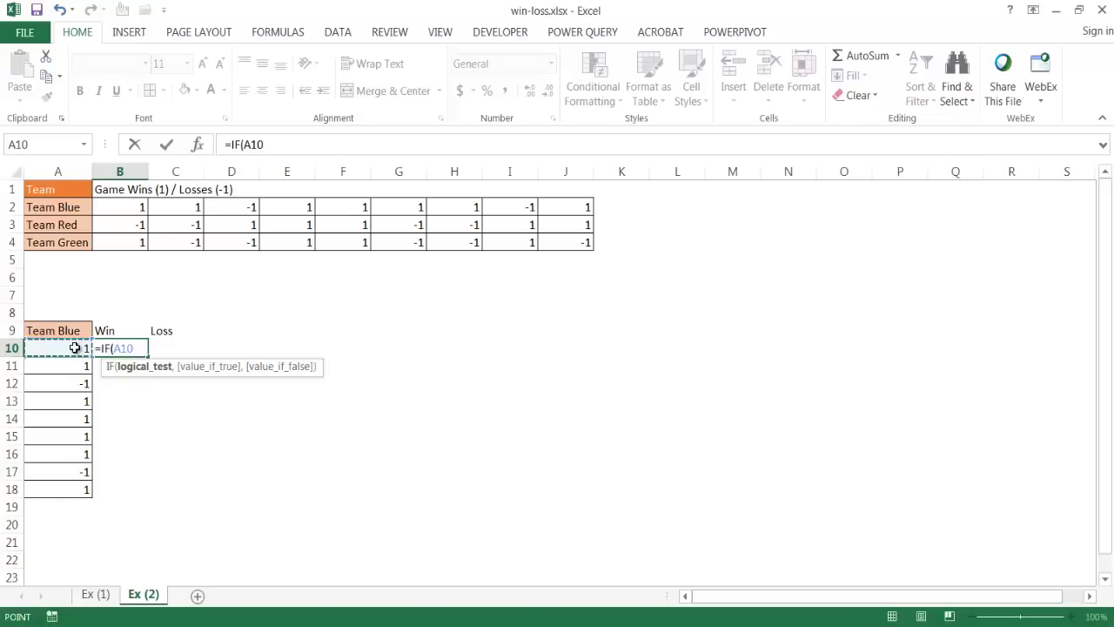
type("=1,1")
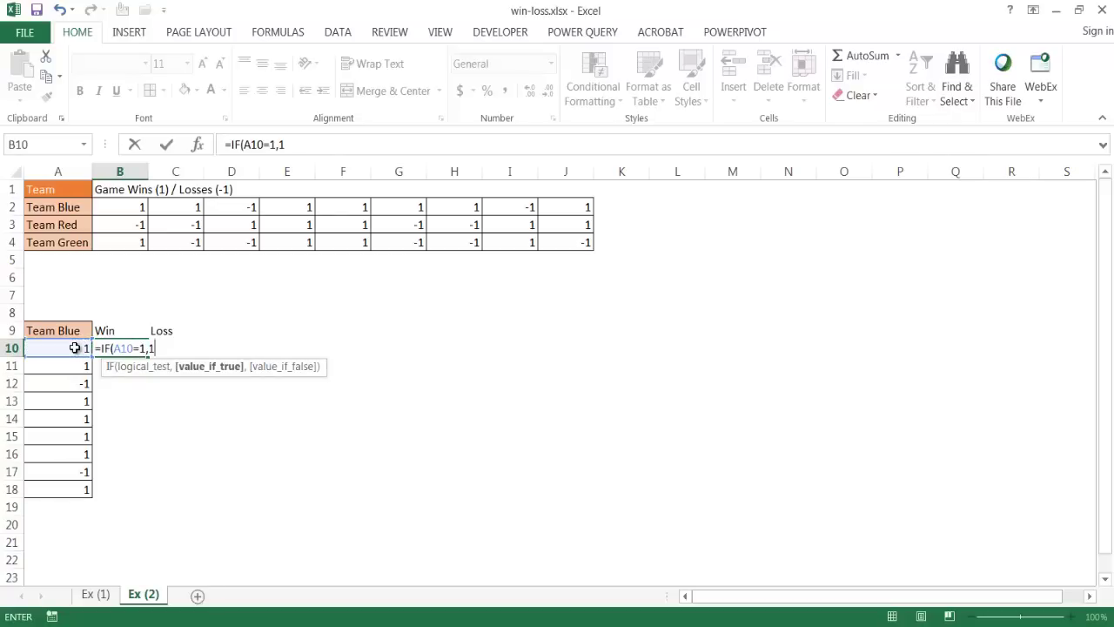
type(",0")
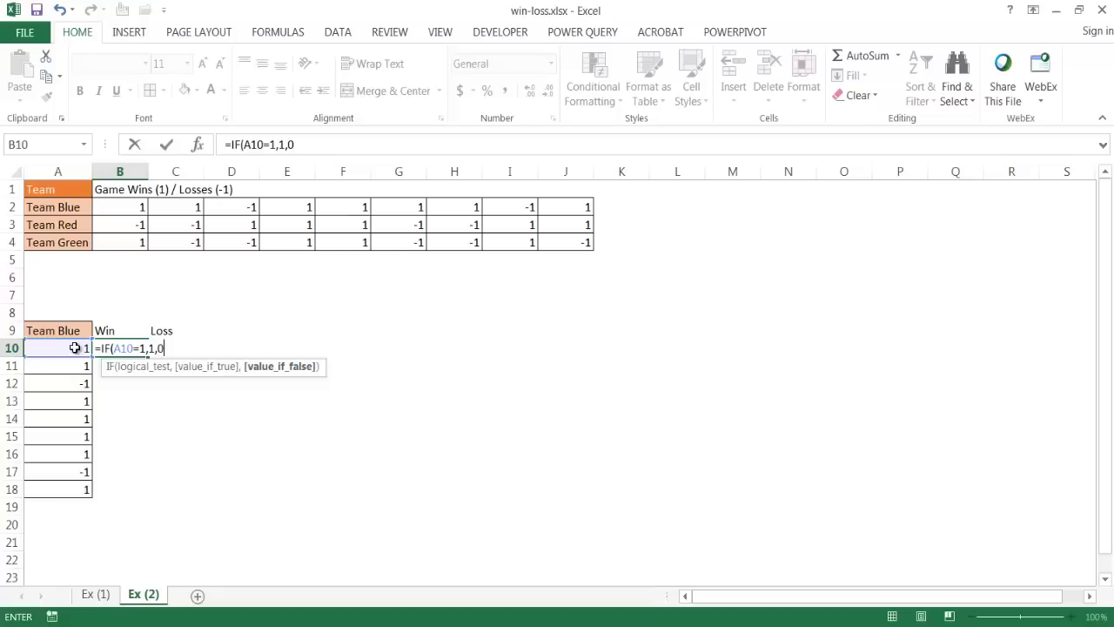
key("Return")
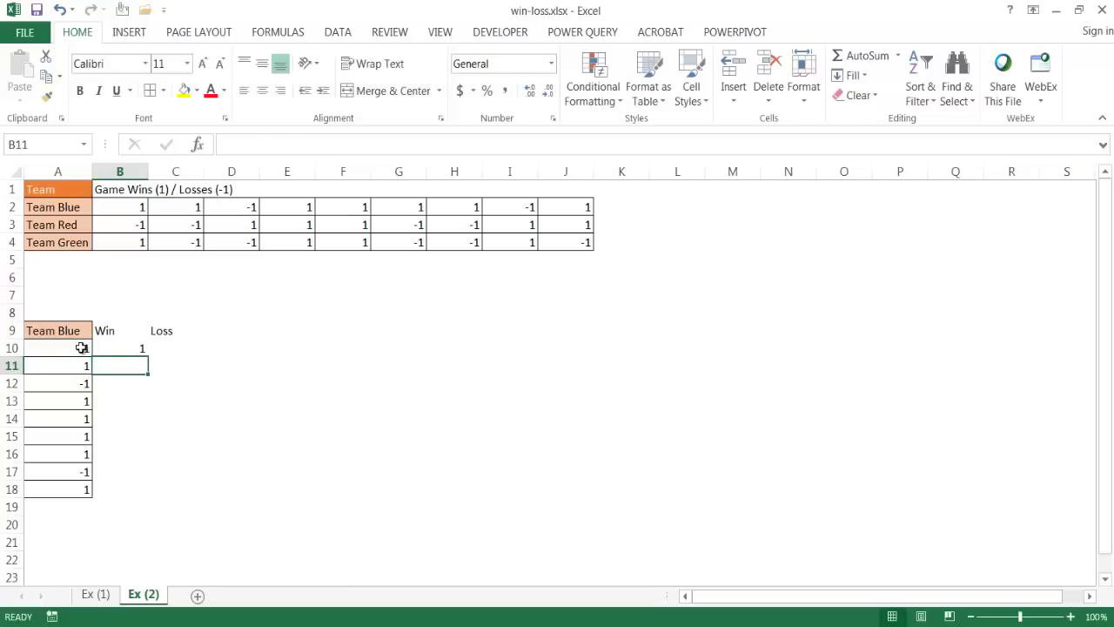
left_click(109, 348)
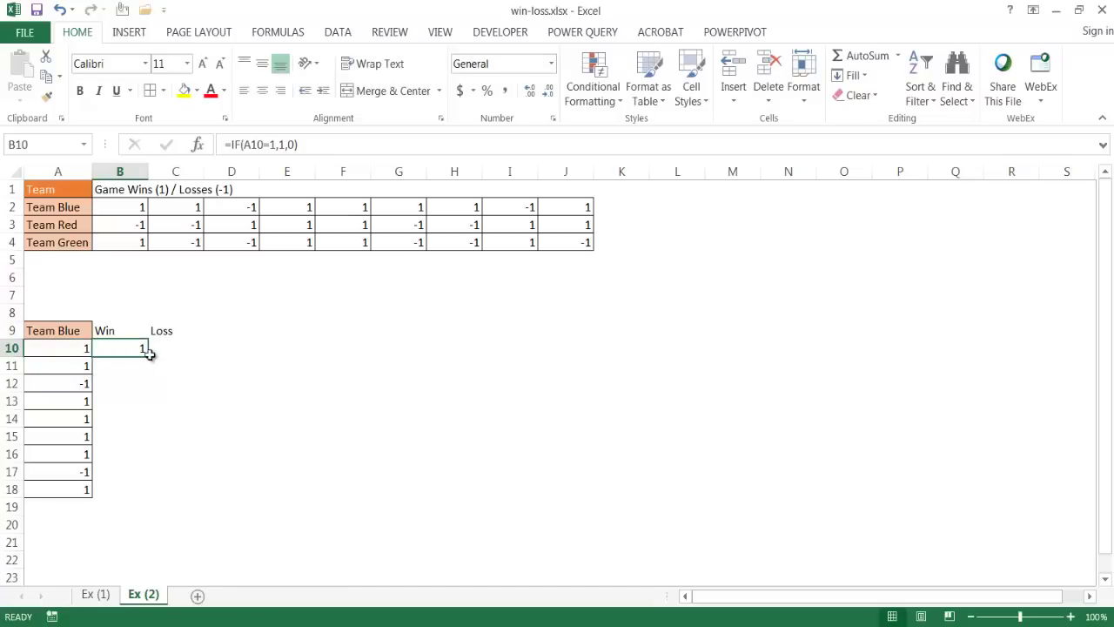
double_click(150, 353)
left_click(70, 365)
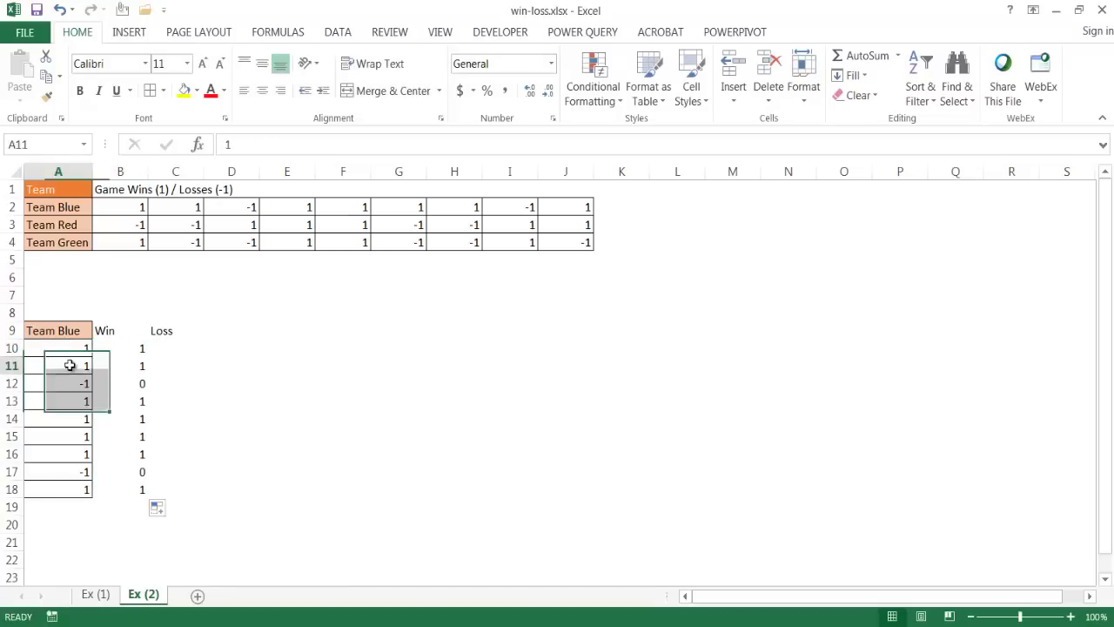
left_click(86, 384)
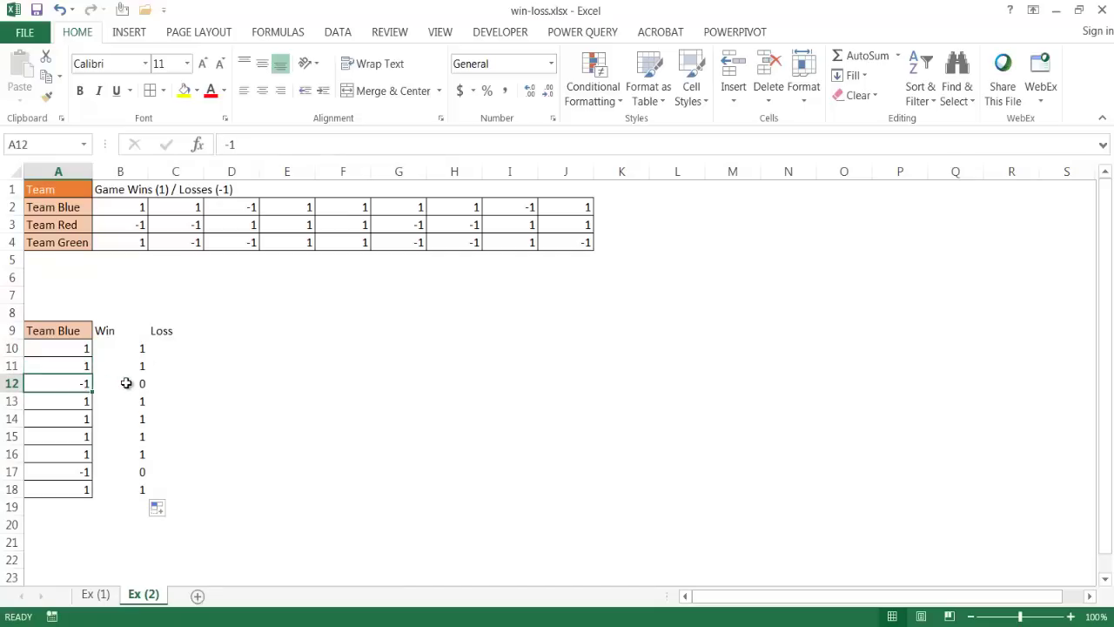
left_click(126, 383)
Enter =IF(A10=-1,A10,0) in C10 and fill the Loss formula down to C18
left_click(168, 346)
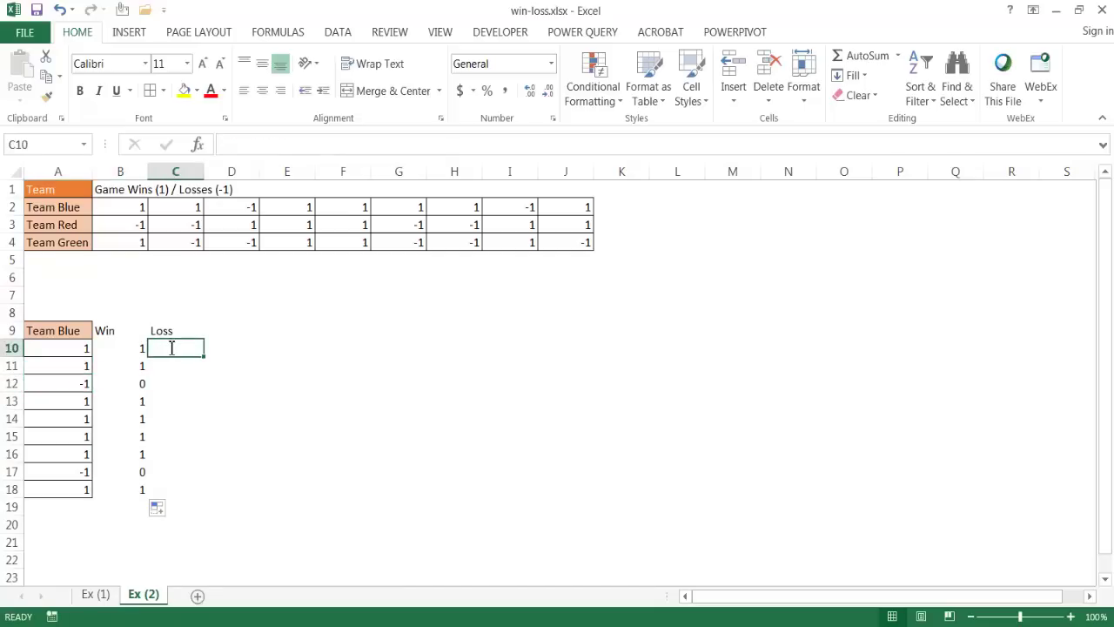
type("=if")
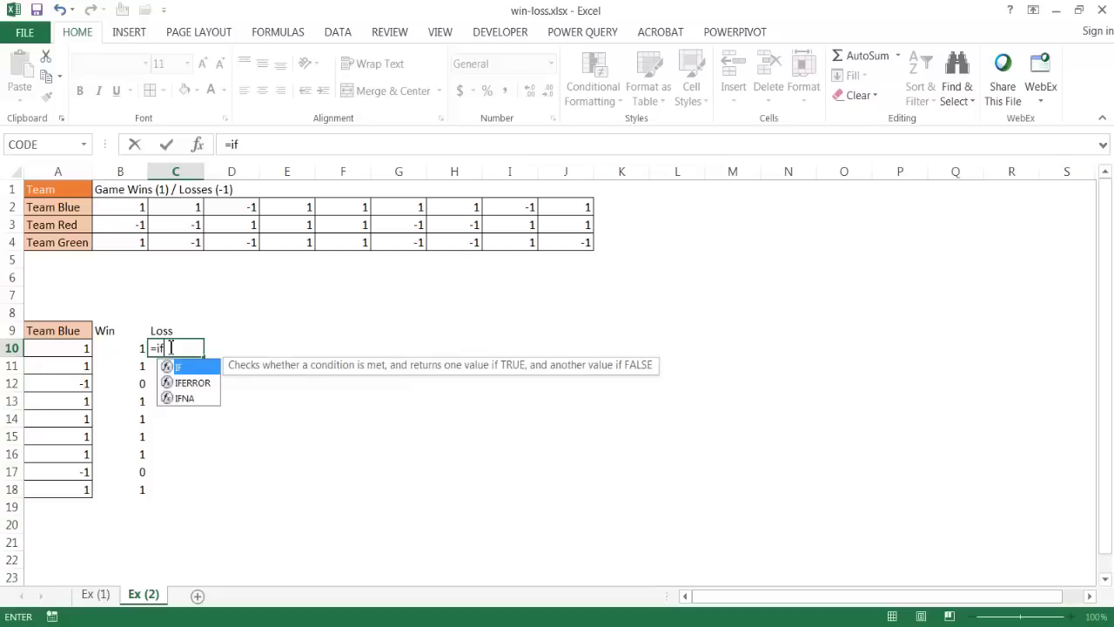
key("Tab")
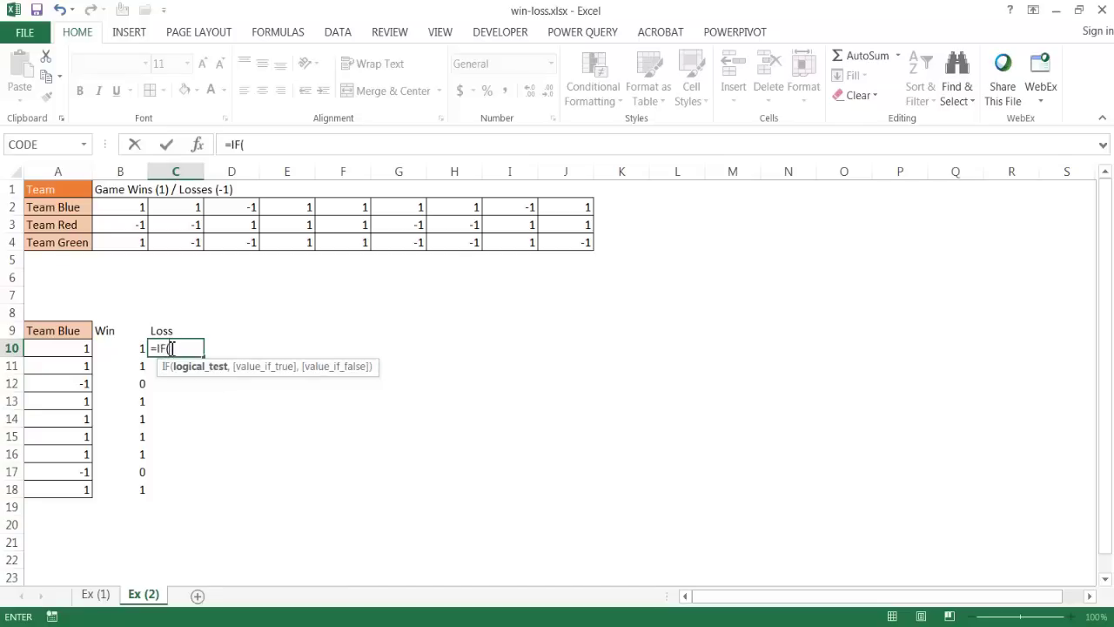
left_click(69, 347)
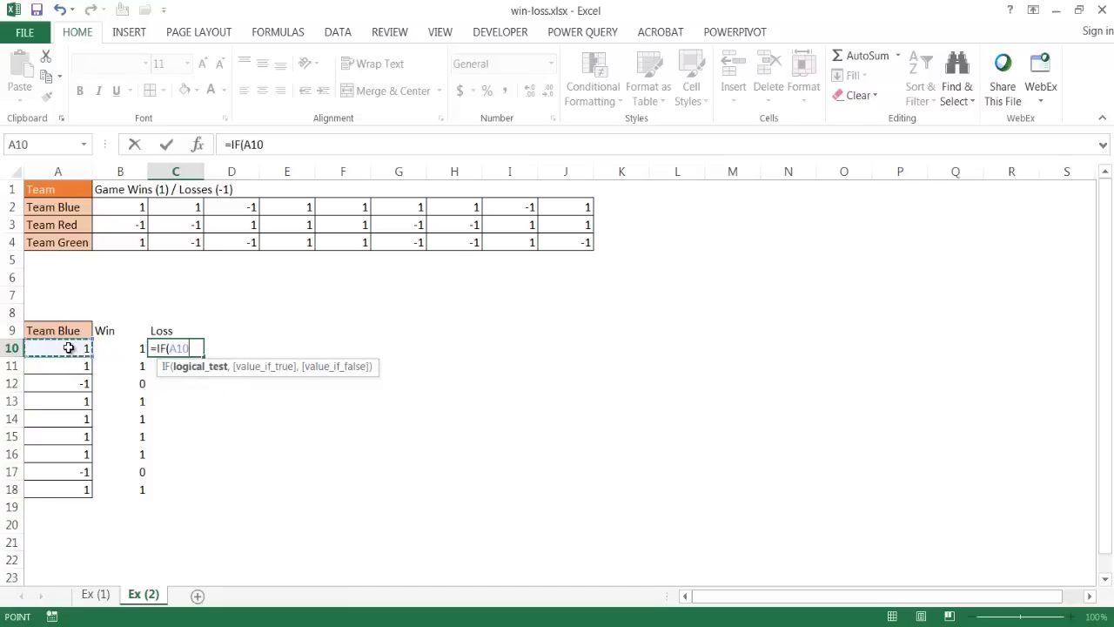
type("=")
type("-1,")
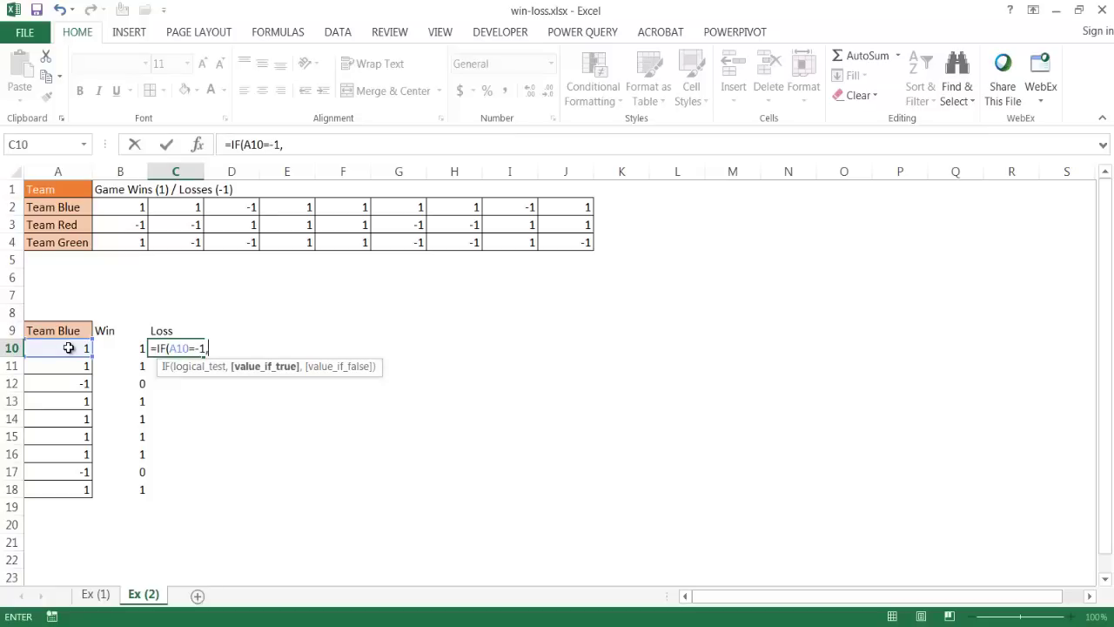
left_click(68, 348)
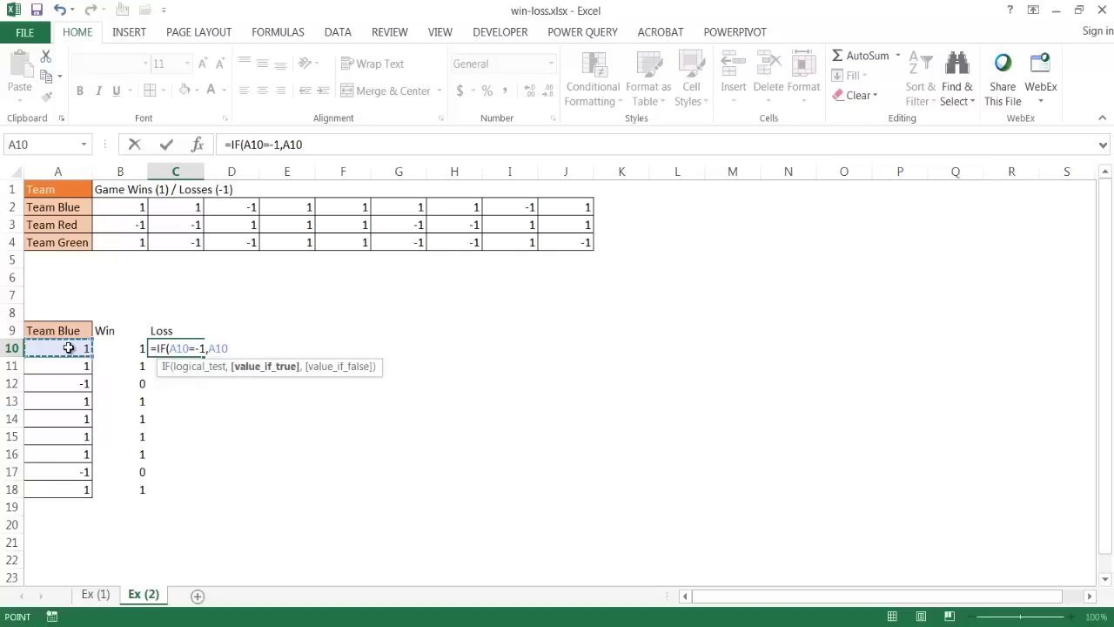
type(",0")
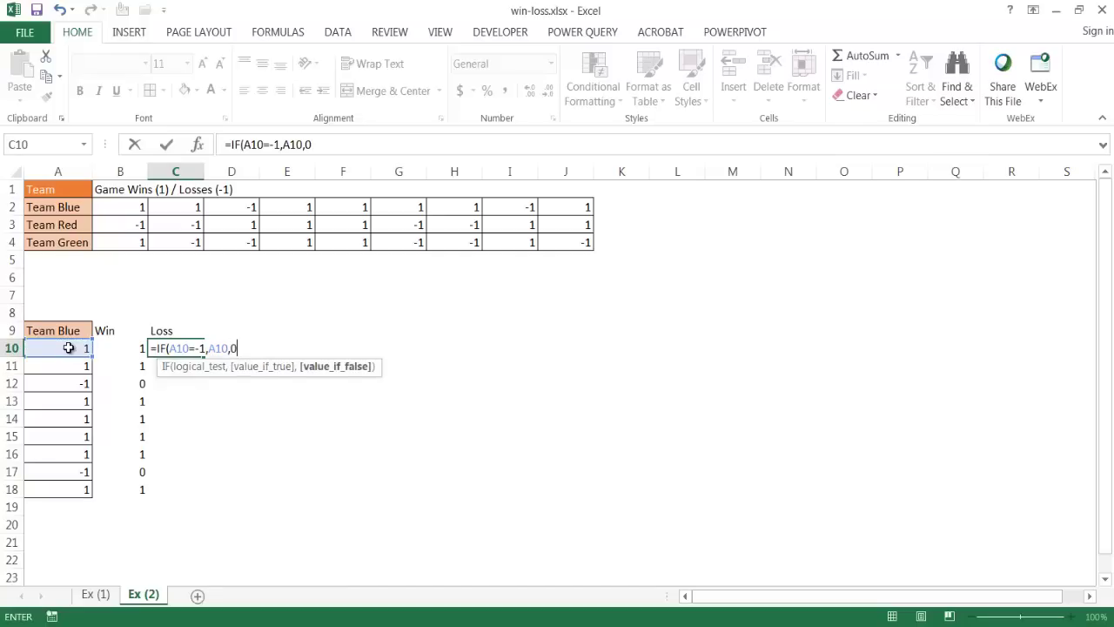
type(")")
key("Return")
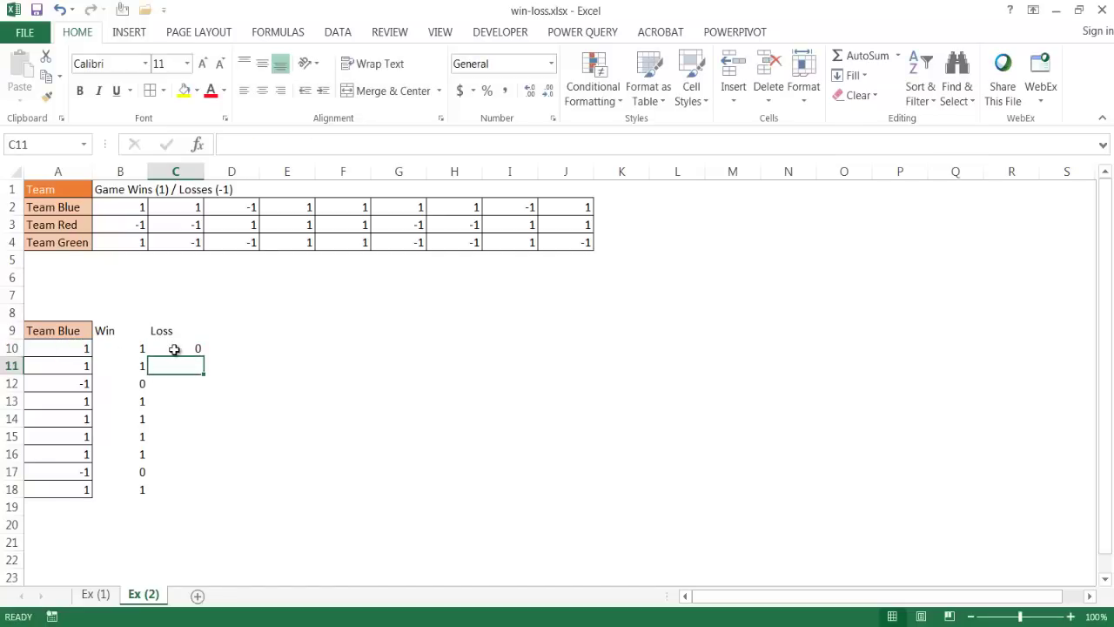
left_click(174, 349)
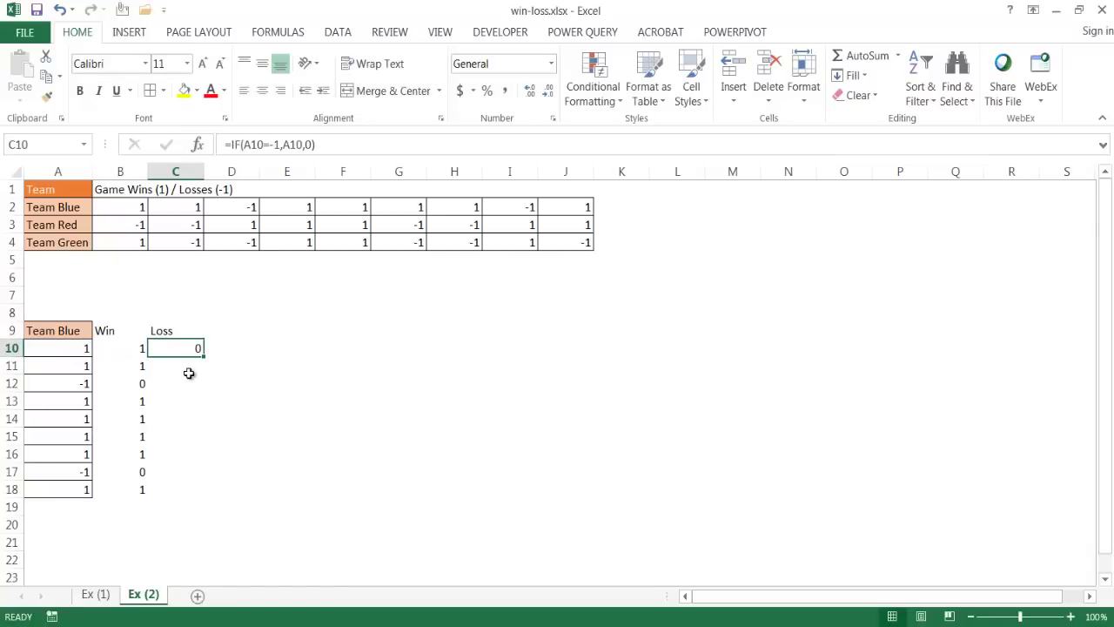
double_click(204, 356)
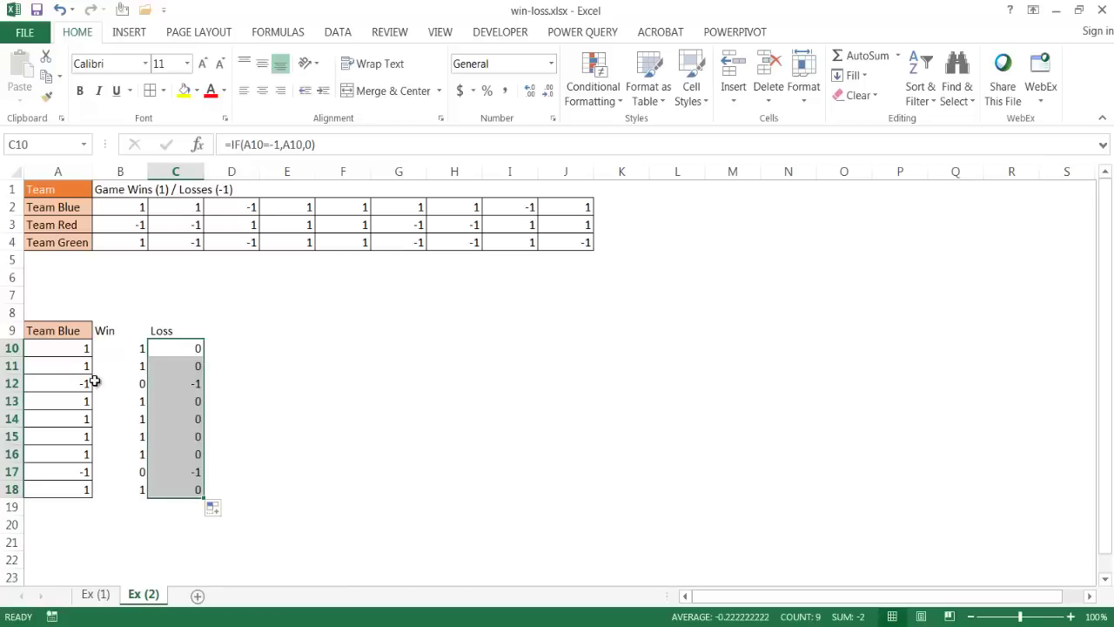
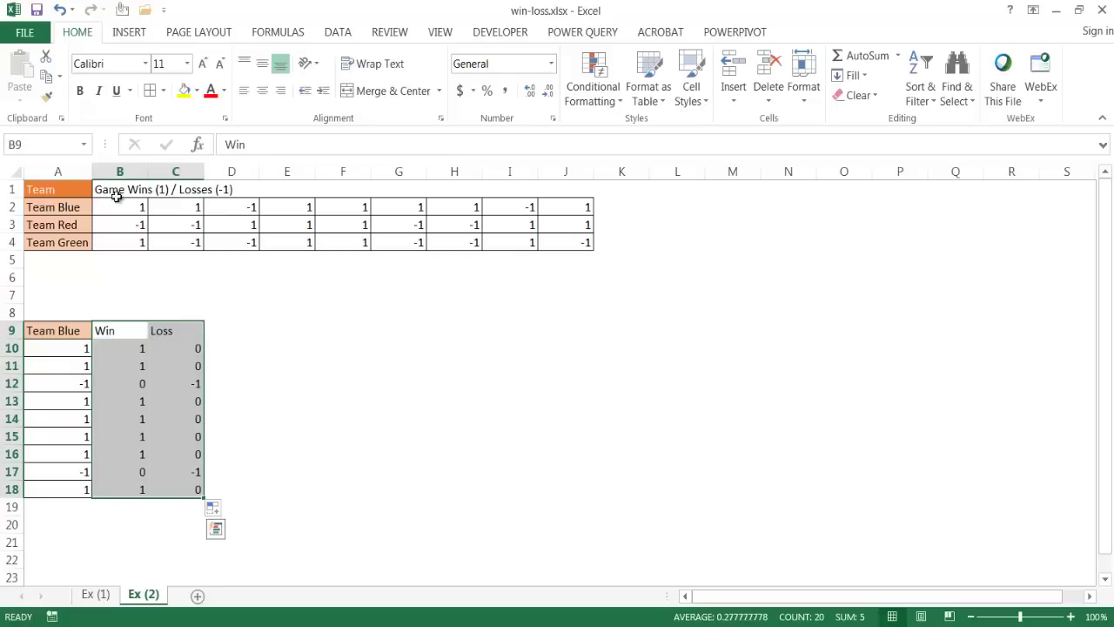
Insert a 2-D clustered column chart from the Win and Loss data B9:C18 and move it closer to the table, starting in column E
left_click(191, 382)
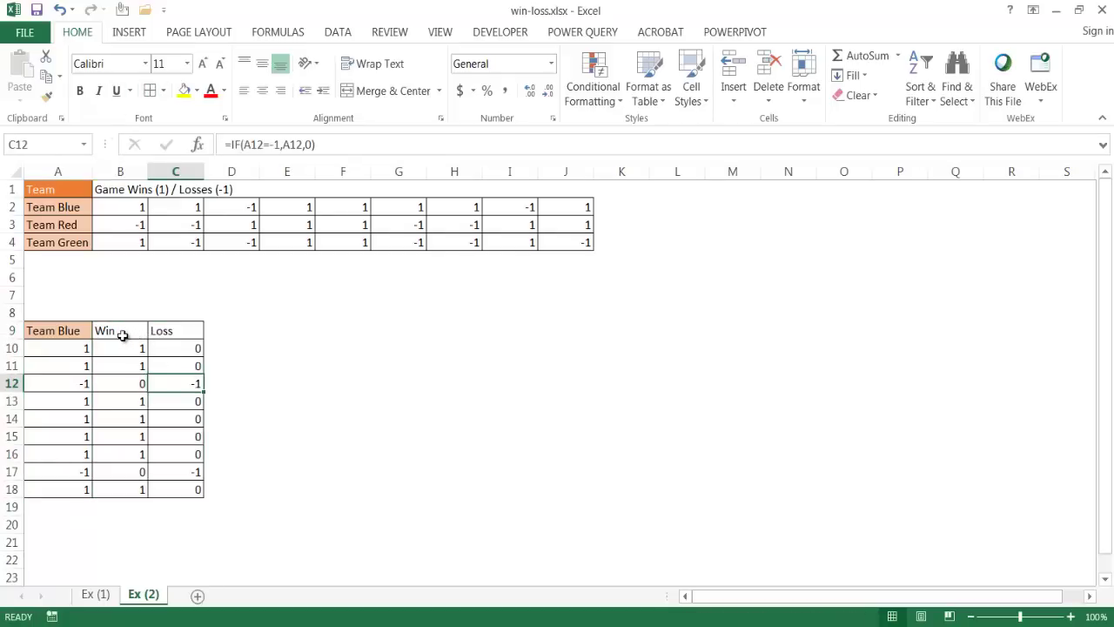
left_click_drag(117, 332, 185, 488)
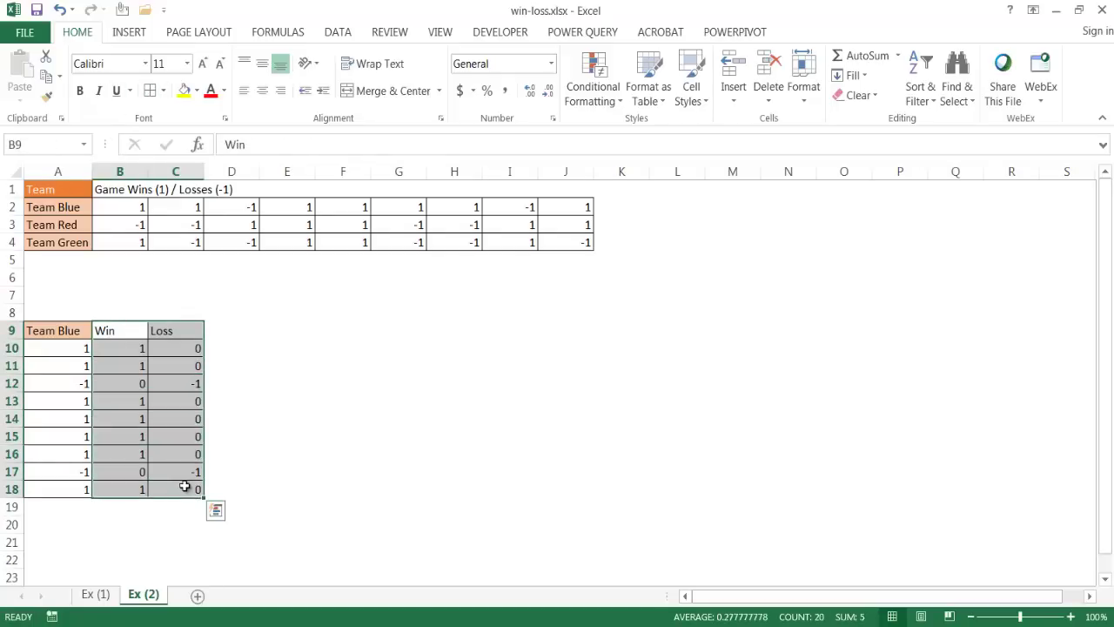
left_click(131, 32)
left_click(459, 57)
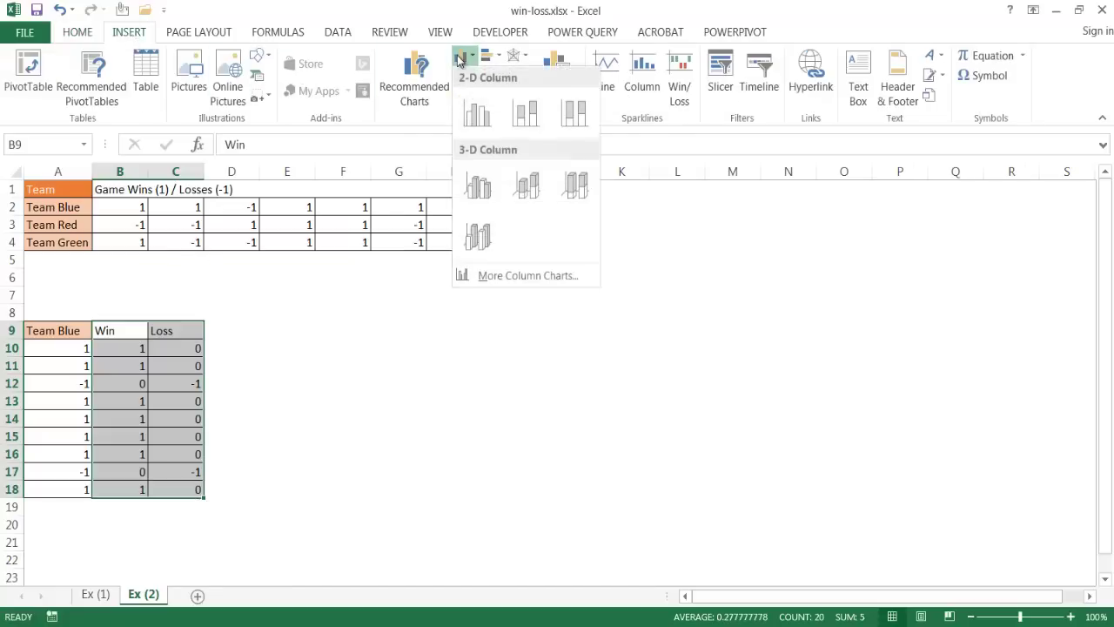
left_click(481, 106)
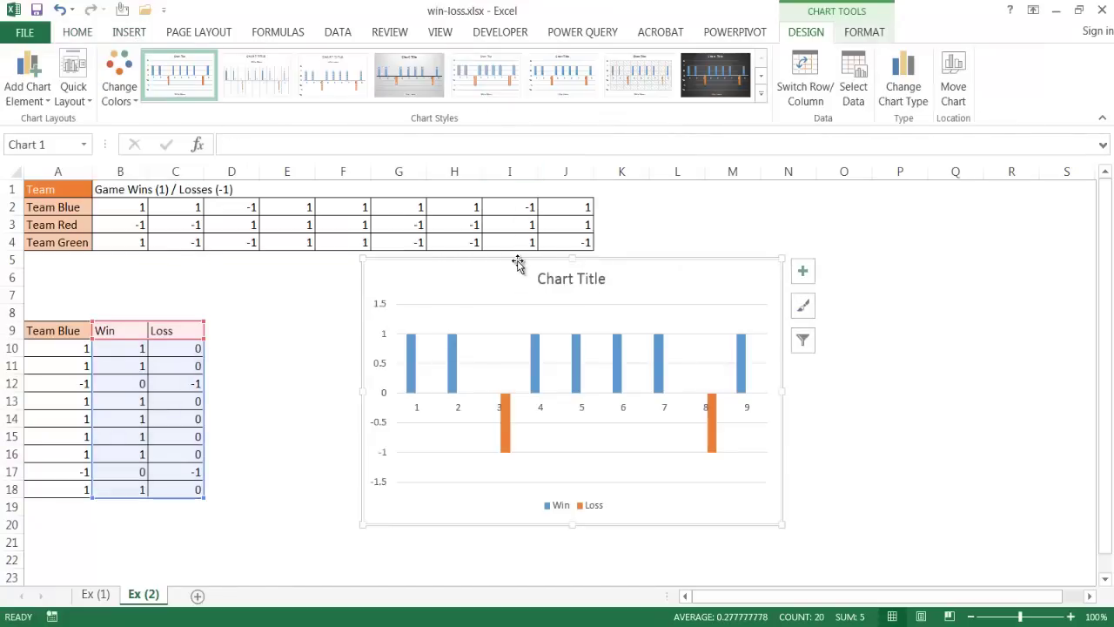
left_click_drag(518, 264, 439, 268)
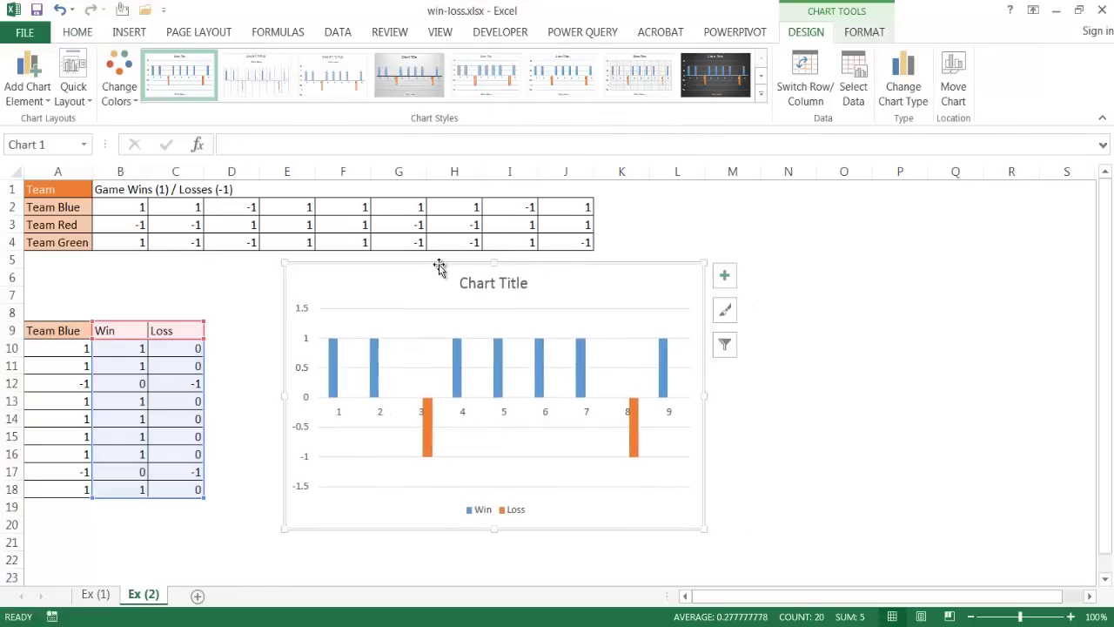
Fill the chart's Win columns with the standard green color
left_click(374, 370)
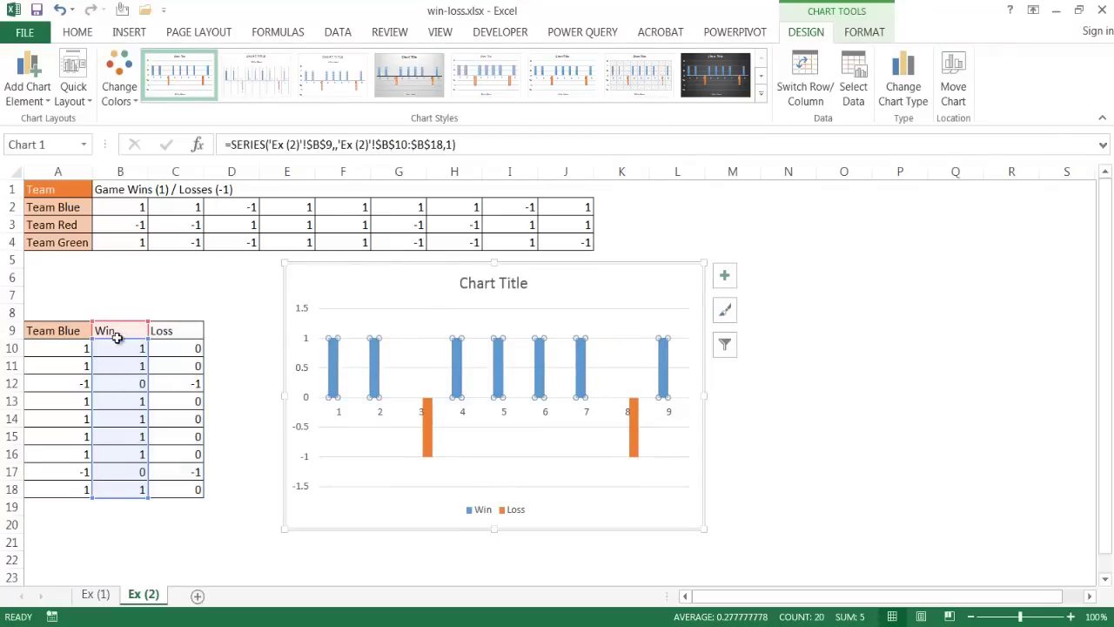
left_click(133, 103)
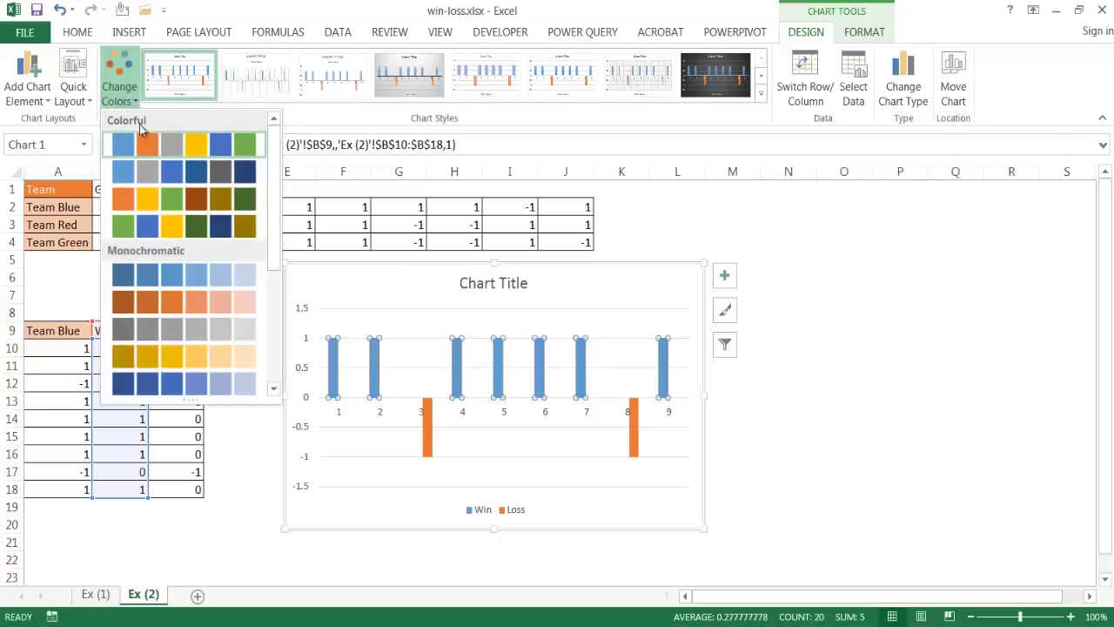
left_click(335, 368)
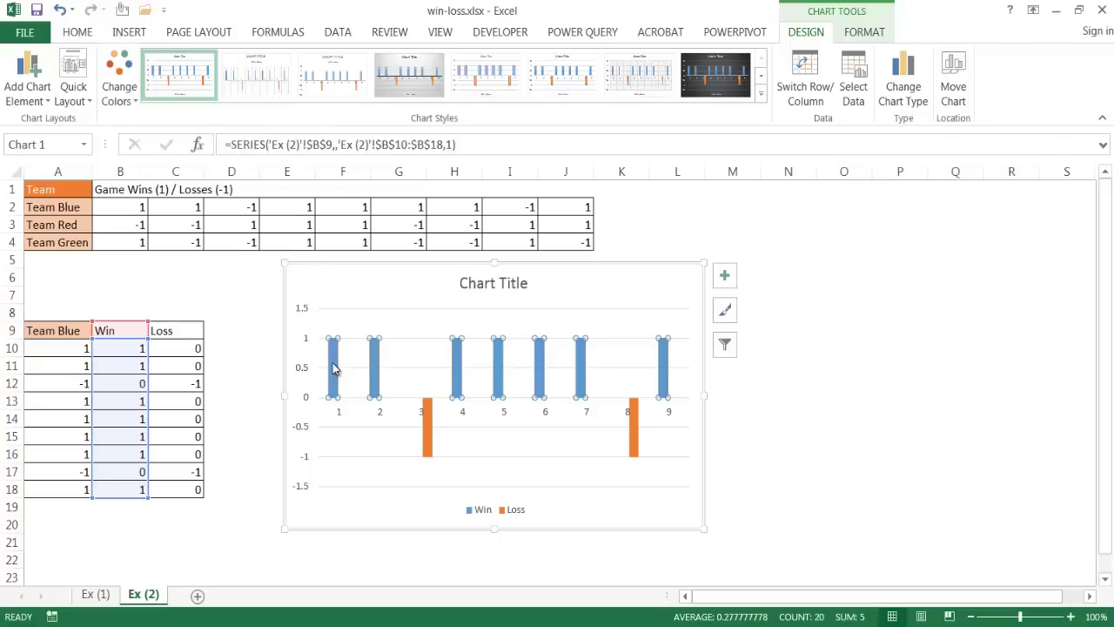
left_click(866, 33)
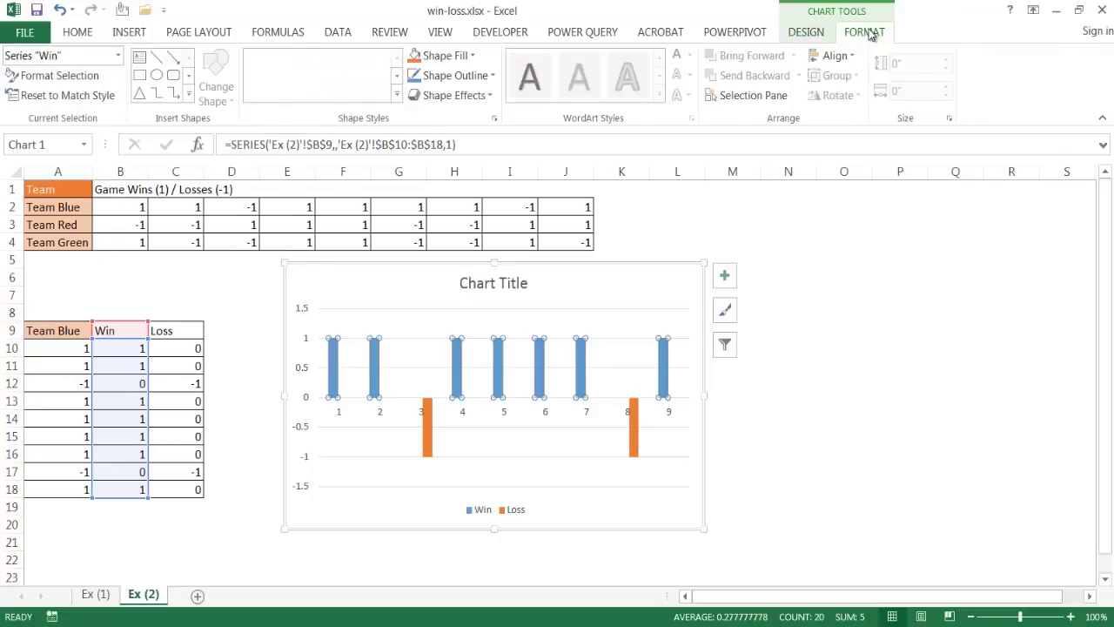
left_click(447, 56)
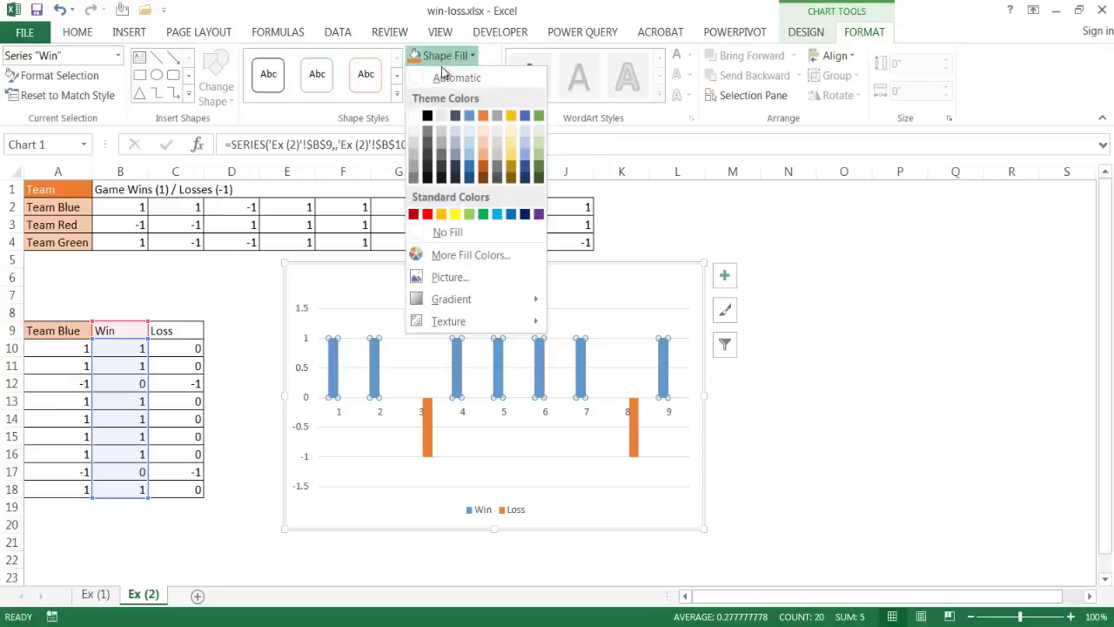
left_click(482, 213)
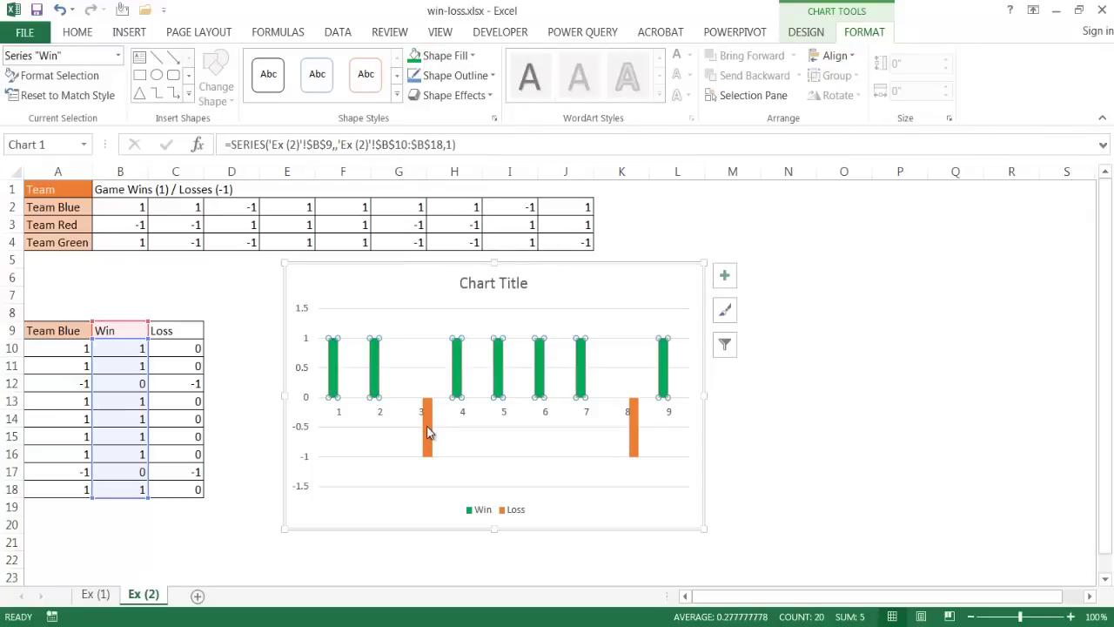
Fill the chart's Loss columns with the standard red color
left_click(427, 431)
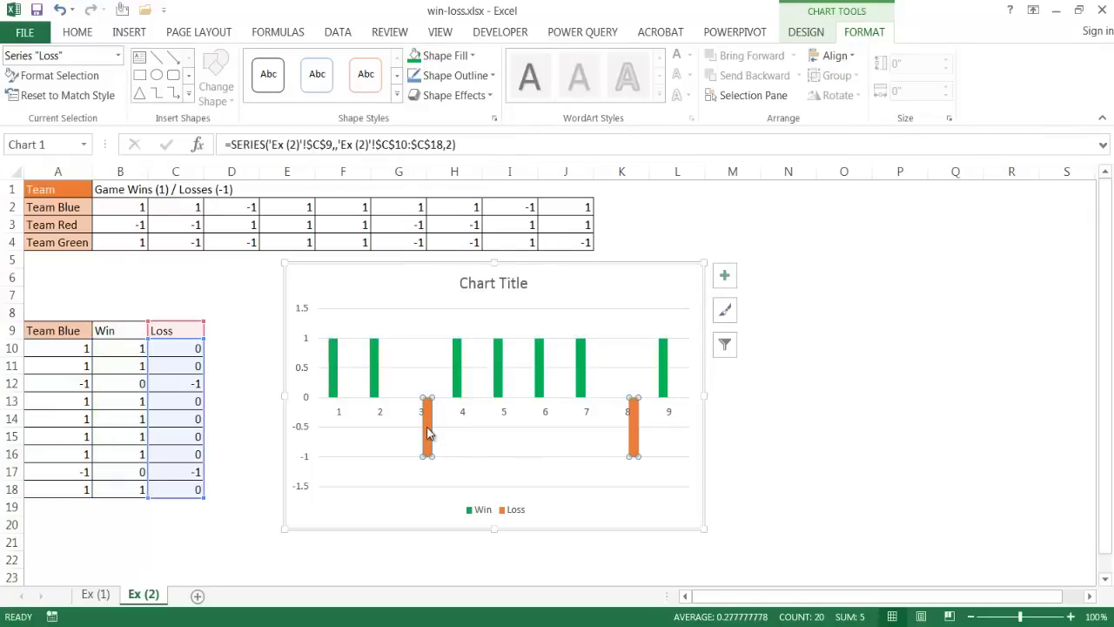
left_click(471, 55)
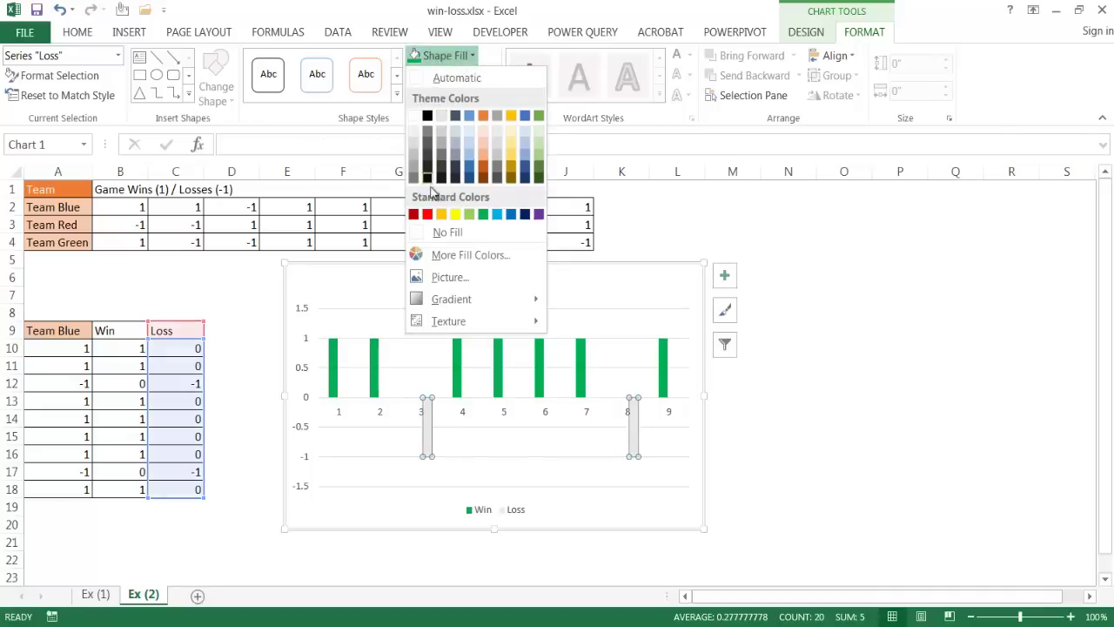
left_click(427, 215)
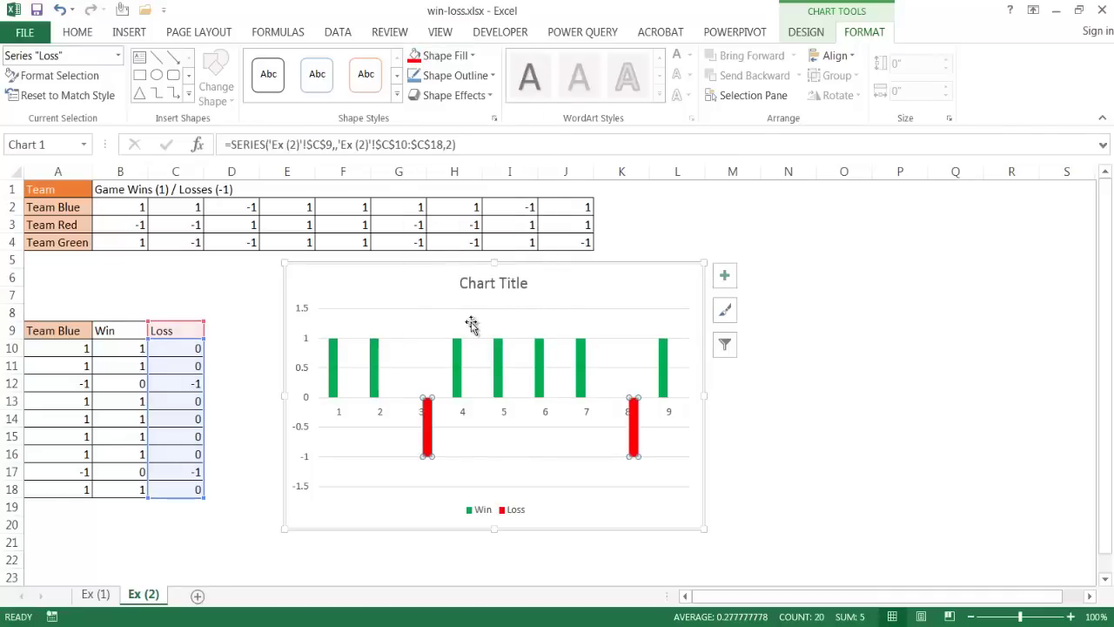
left_click(525, 467)
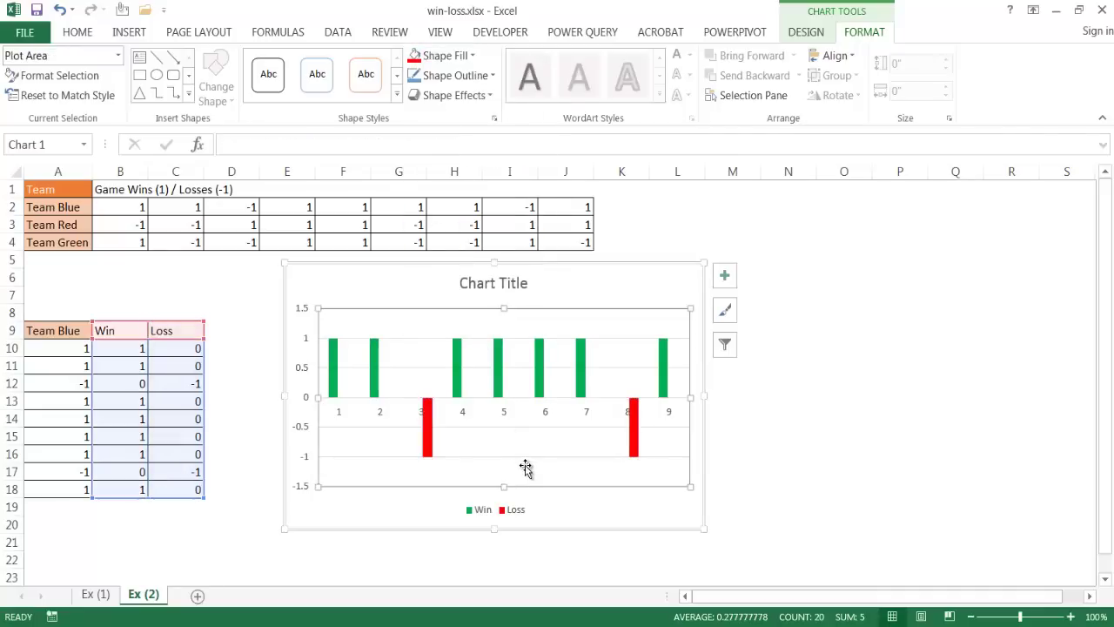
Delete the vertical value axis and the major gridlines from the chart
left_click(301, 369)
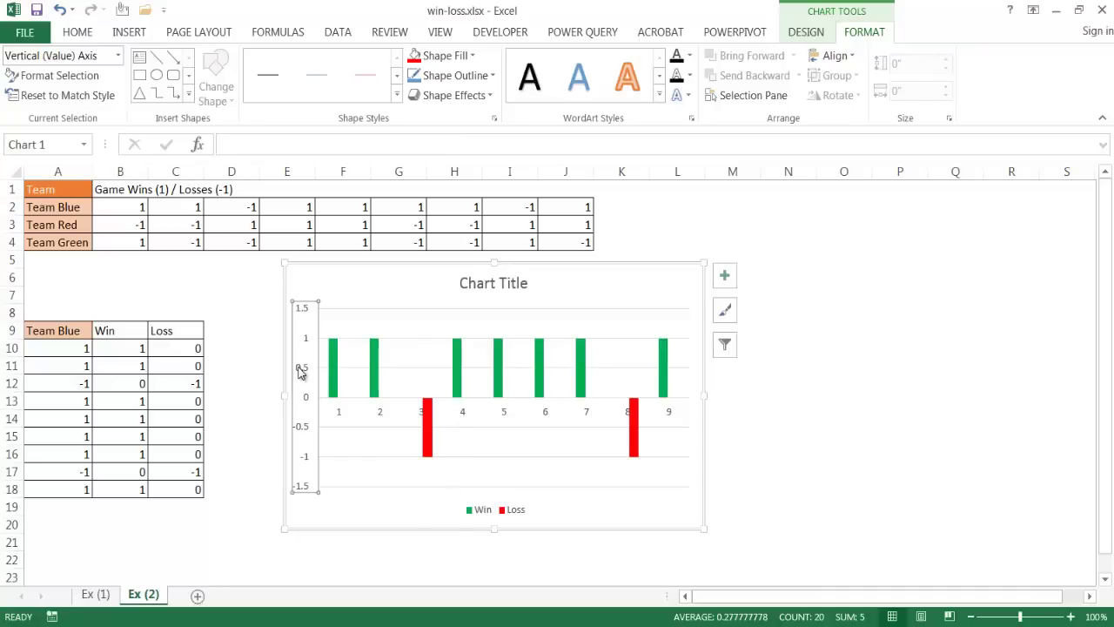
right_click(300, 372)
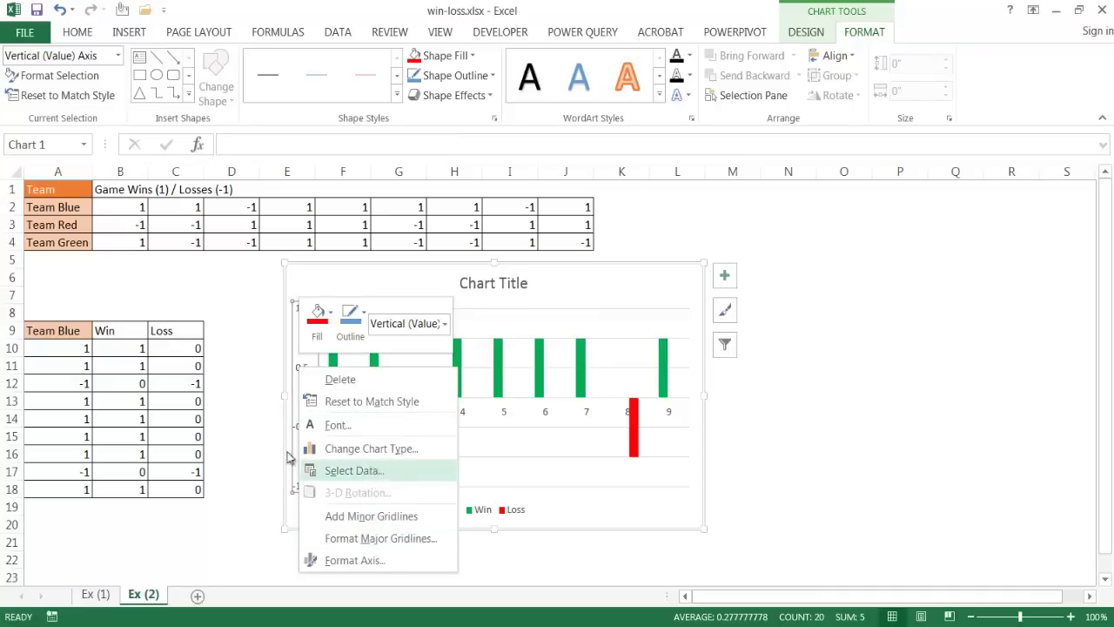
key("Escape")
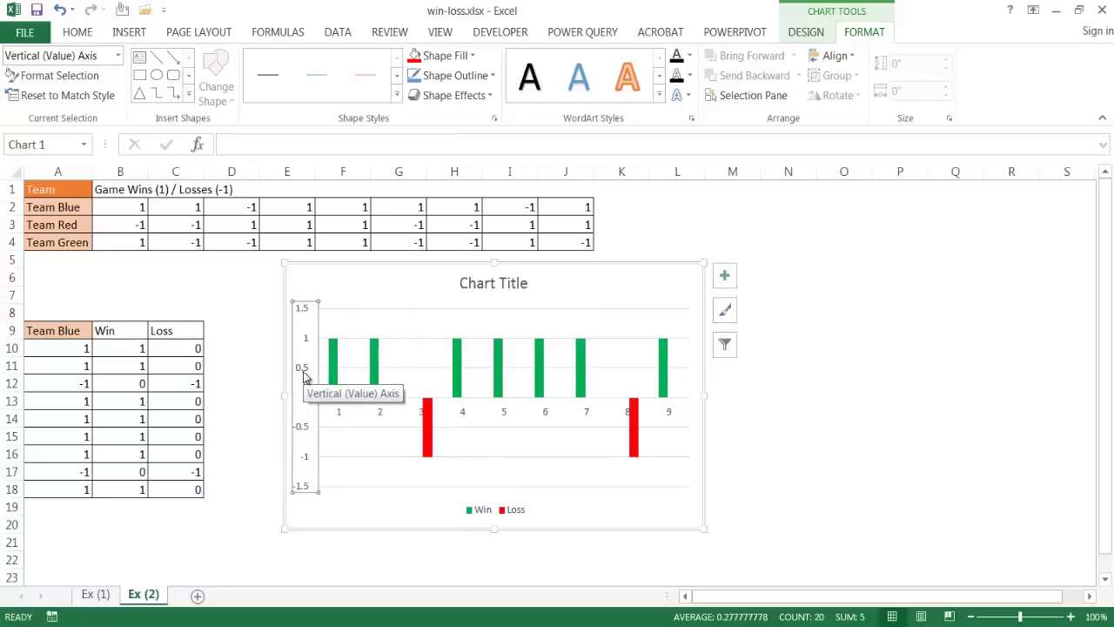
key("Delete")
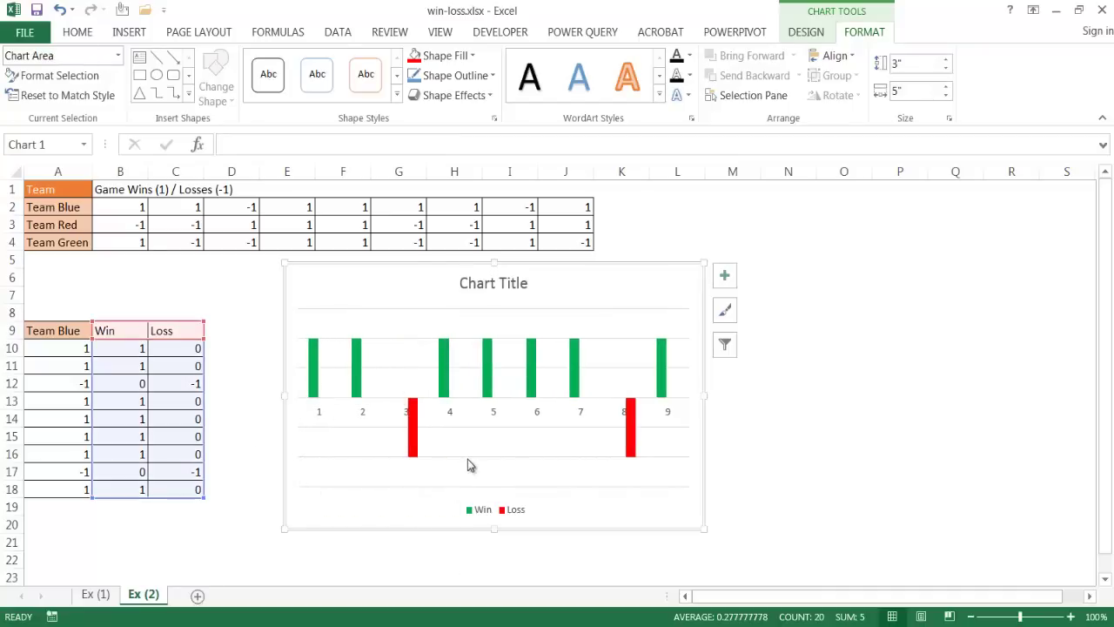
left_click(467, 458)
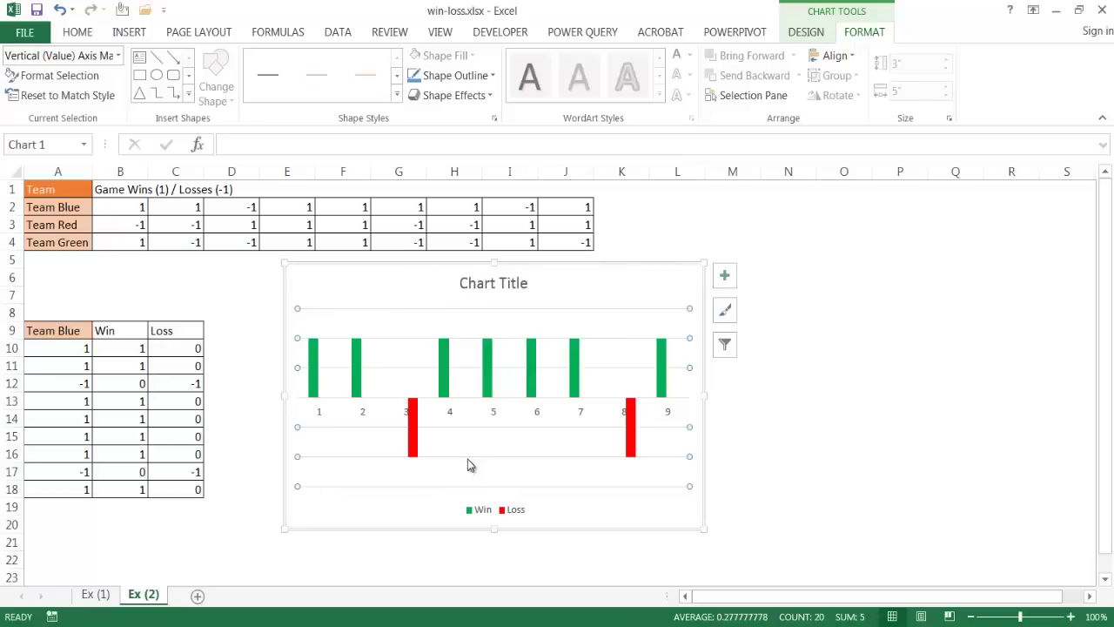
key("Delete")
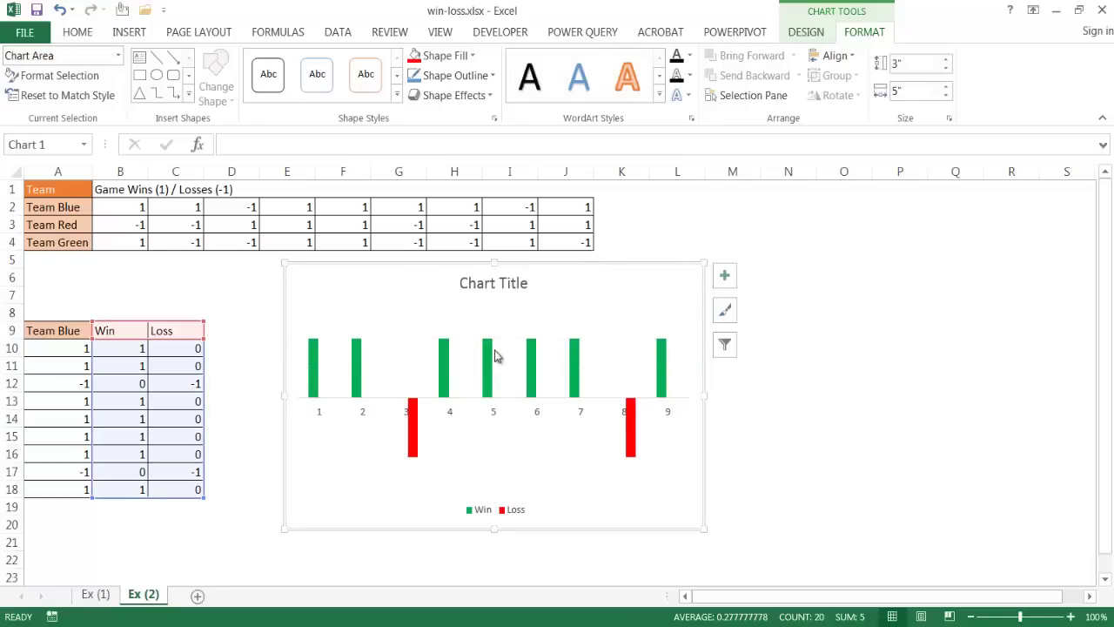
Link the chart title to cell A9 with the reference ='Ex (2)'!$A$9
left_click(471, 275)
left_click(253, 141)
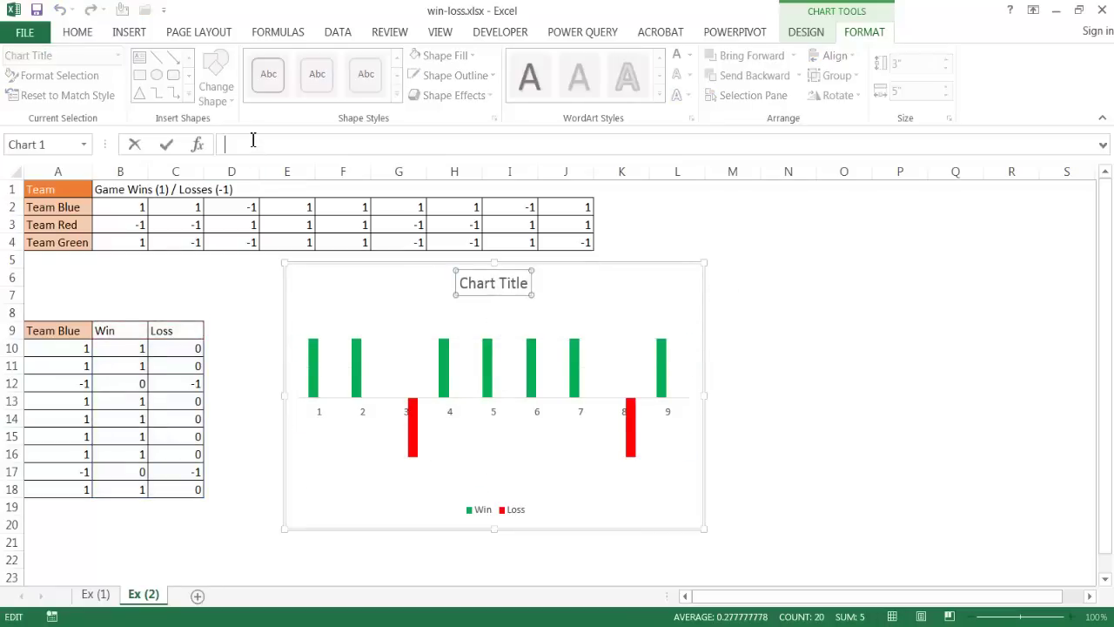
left_click(40, 331)
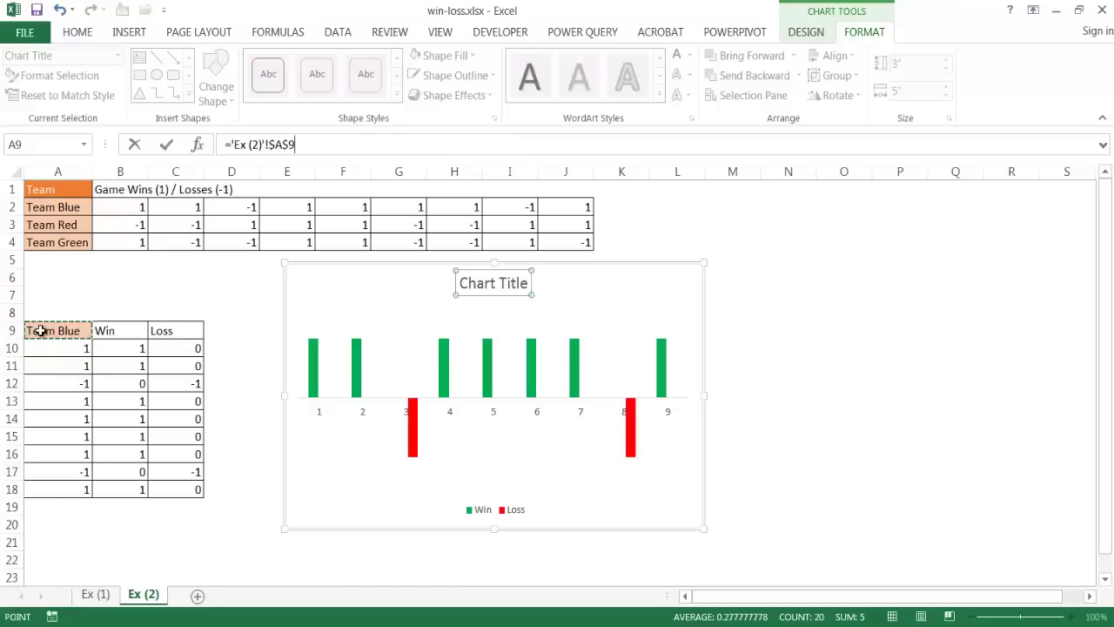
key("Return")
Delete the legend and the horizontal category axis from the chart
left_click(489, 512)
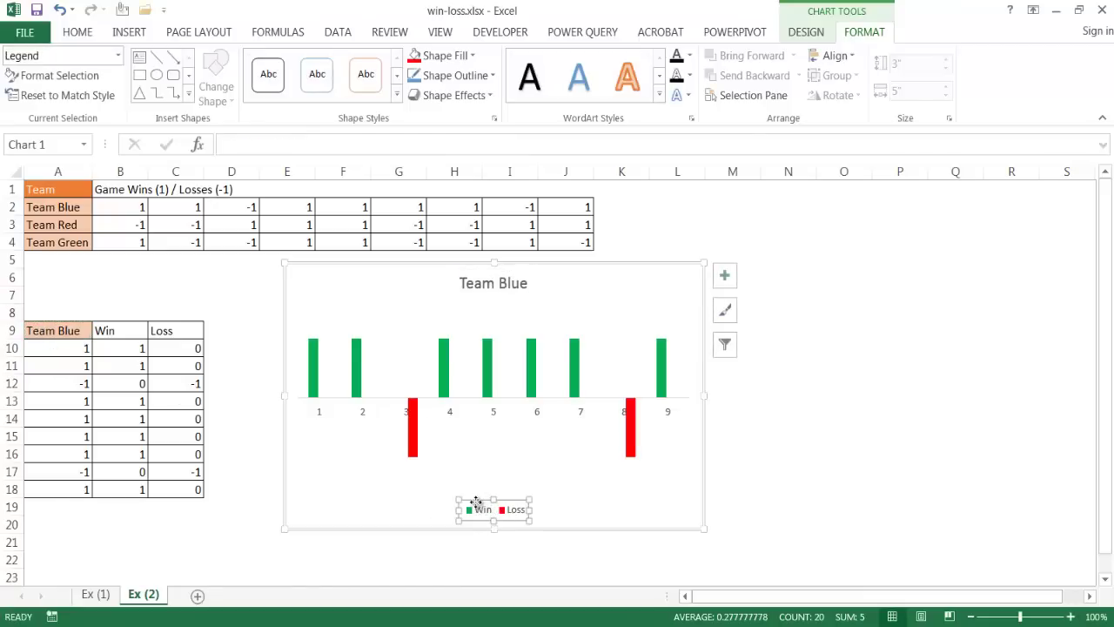
key("Delete")
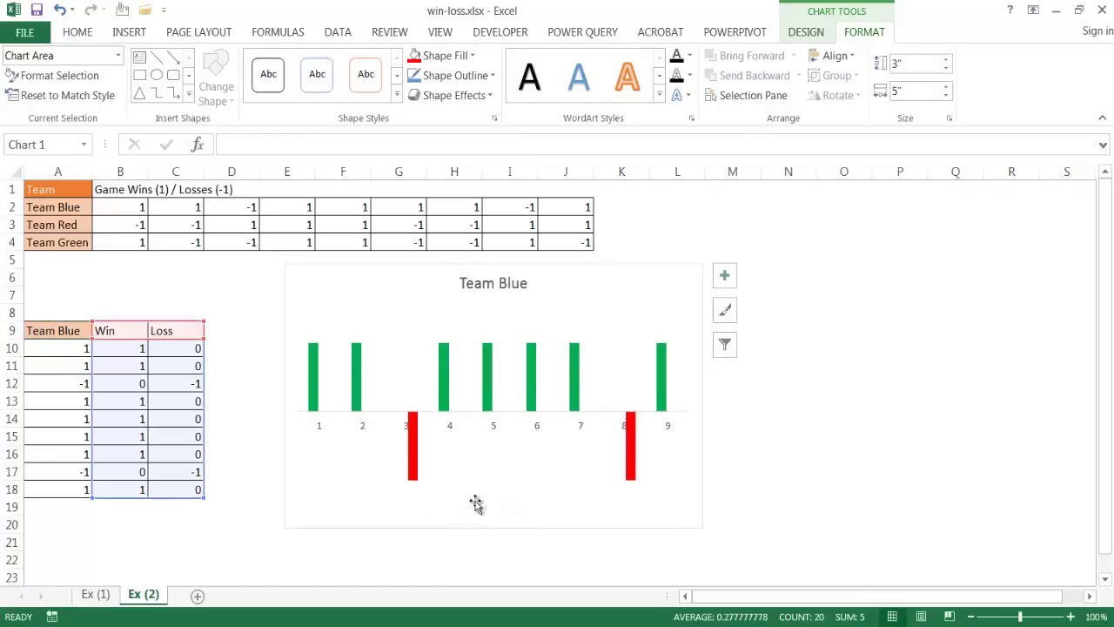
left_click(496, 432)
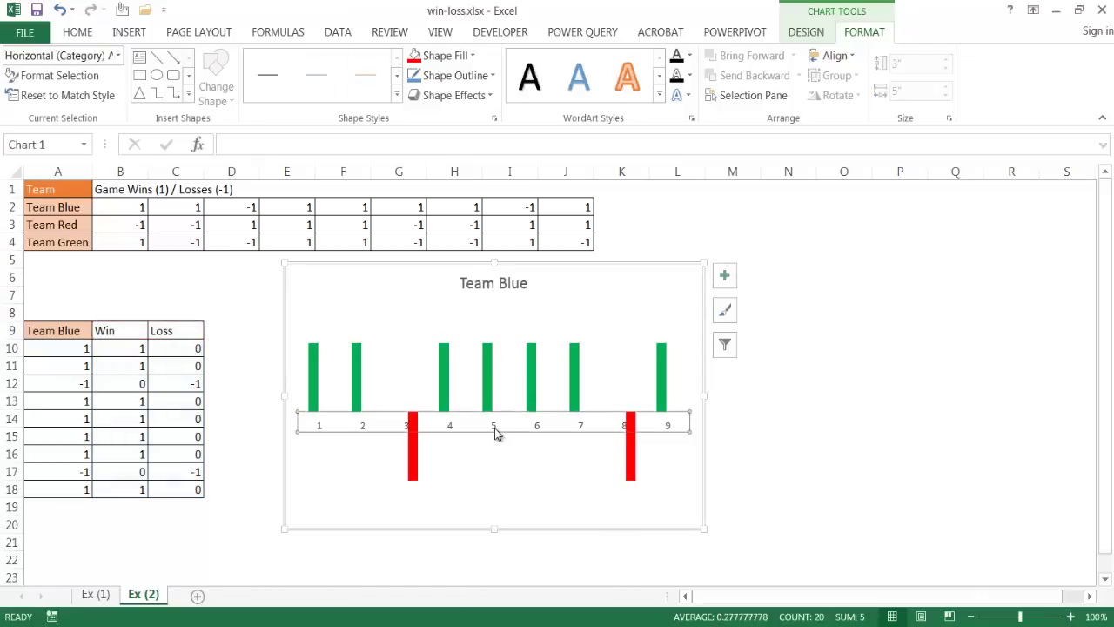
key("Delete")
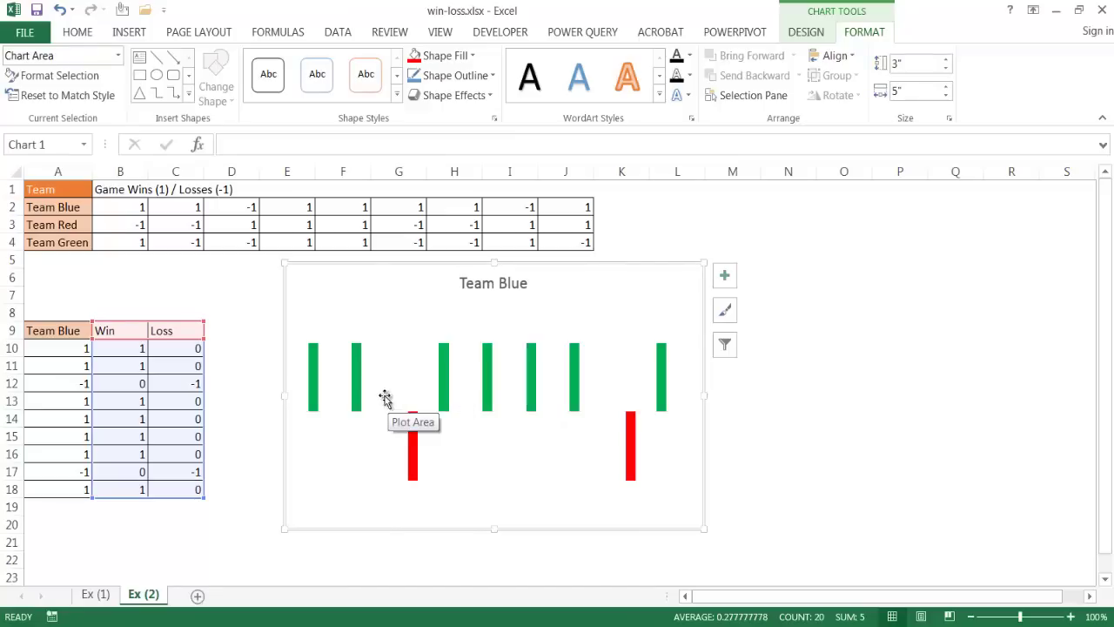
Reduce the chart's height to about 1.52" and stretch its plot area up toward the title and down to the chart's lower edge
left_click(358, 379)
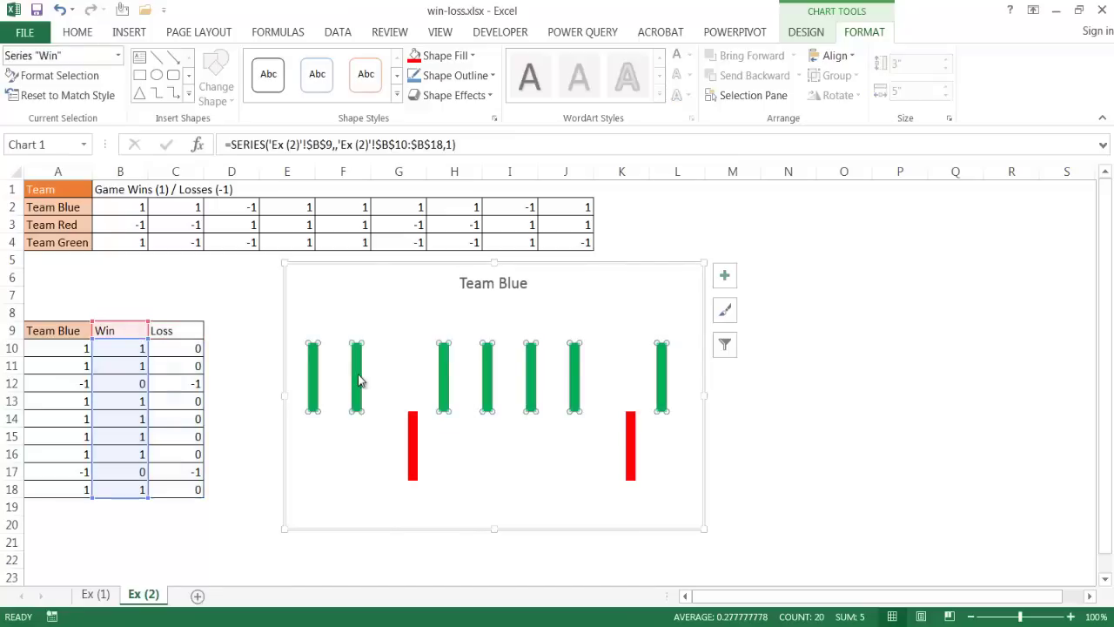
key("Escape")
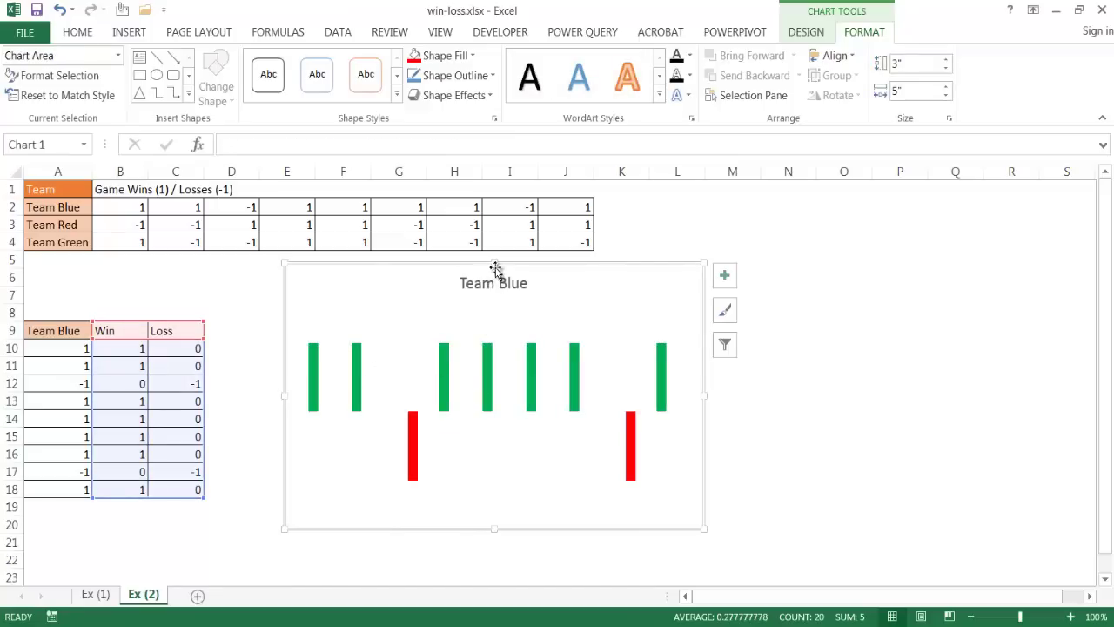
left_click_drag(497, 265, 491, 397)
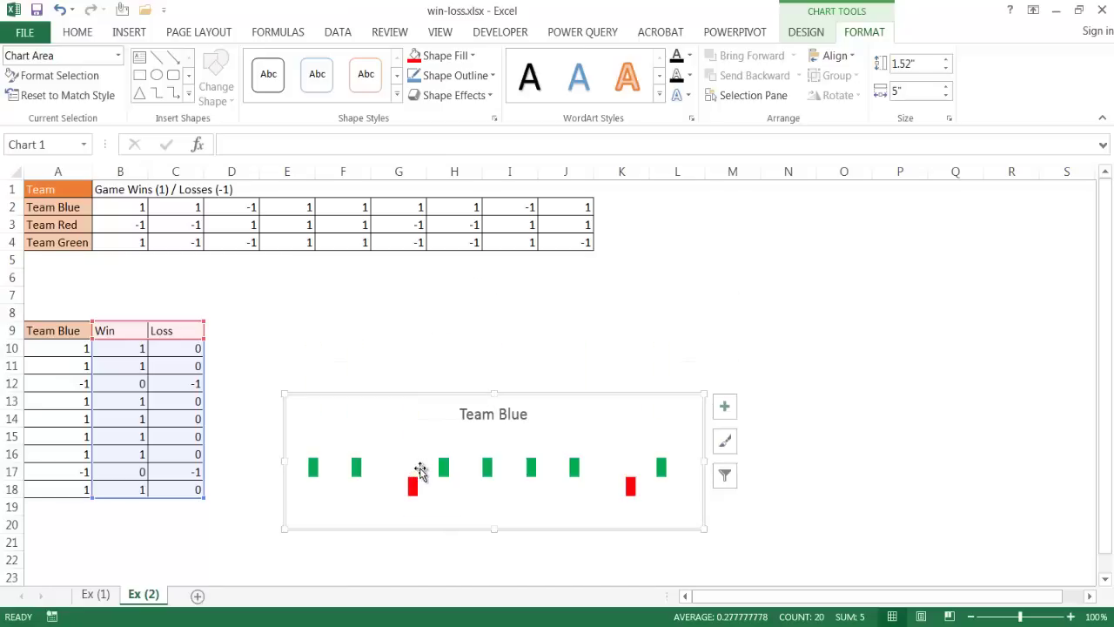
left_click(463, 440)
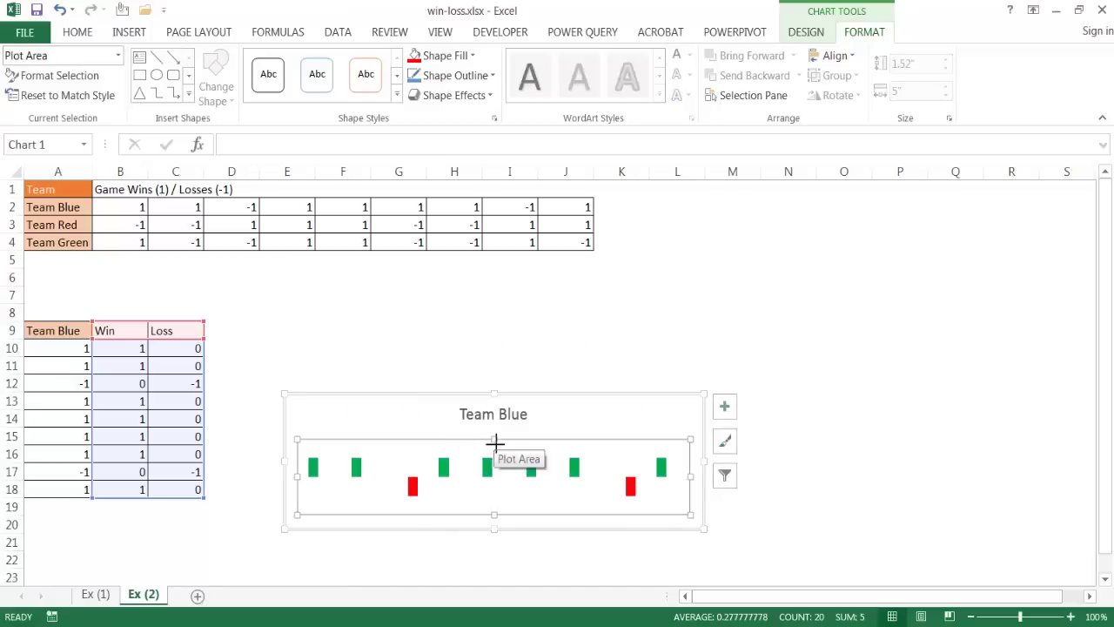
left_click_drag(494, 433, 494, 425)
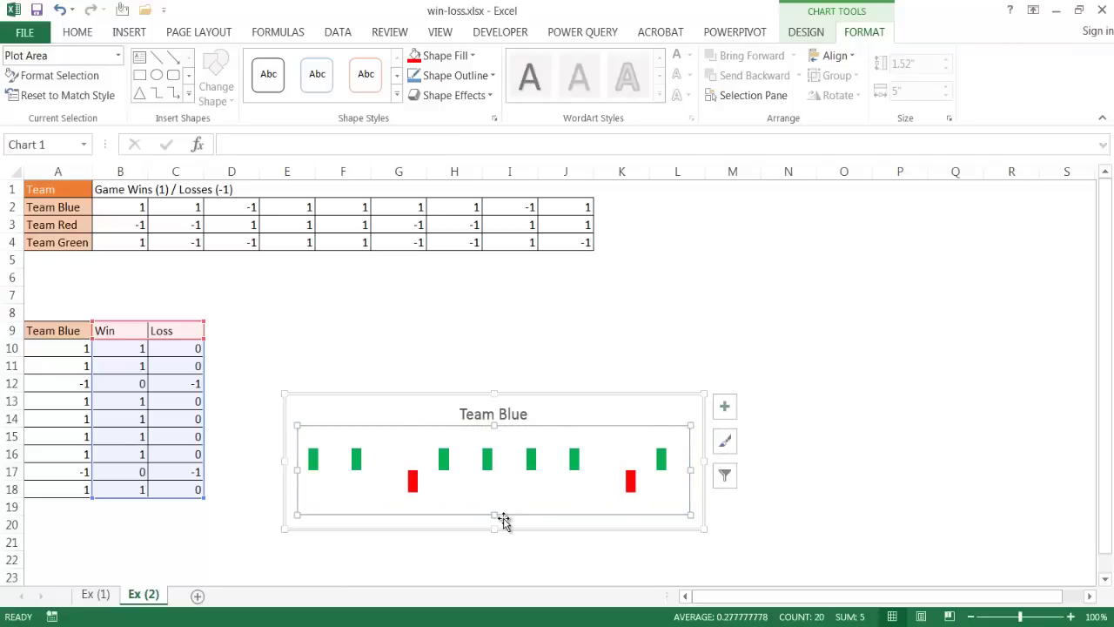
left_click_drag(494, 515, 495, 526)
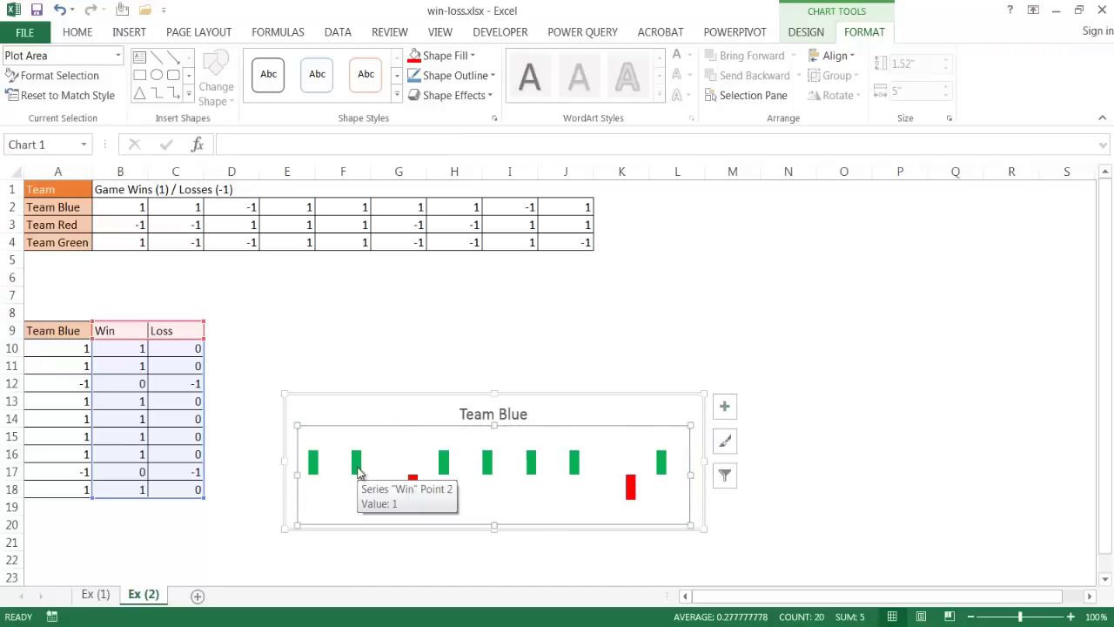
Set the gap width of the chart's Win series to 0%
left_click(357, 471)
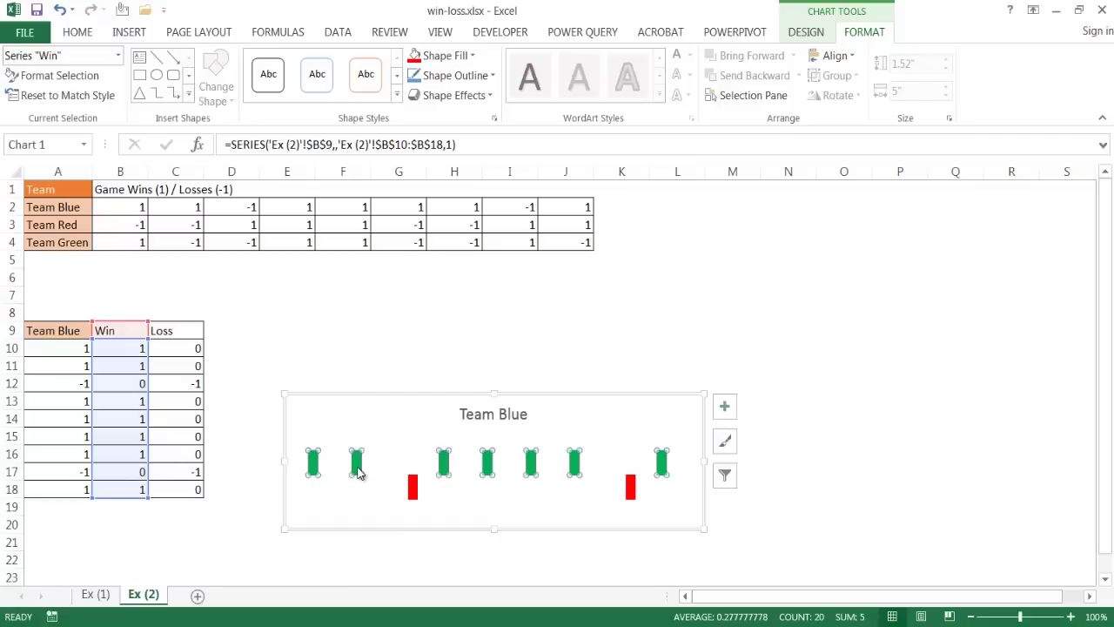
key("ctrl+1")
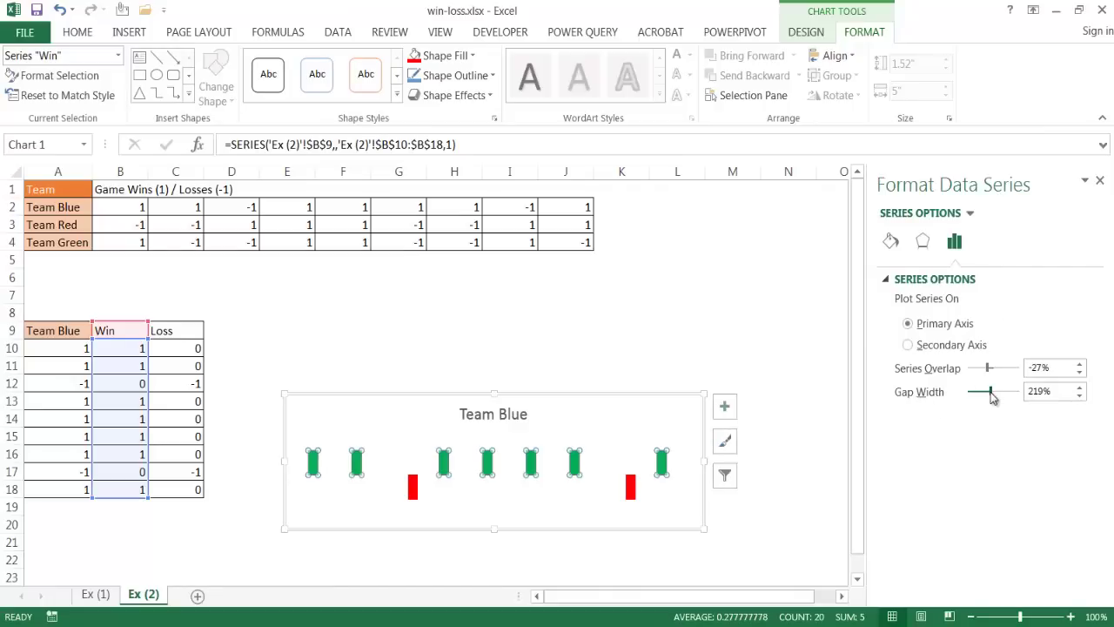
left_click_drag(988, 396, 975, 396)
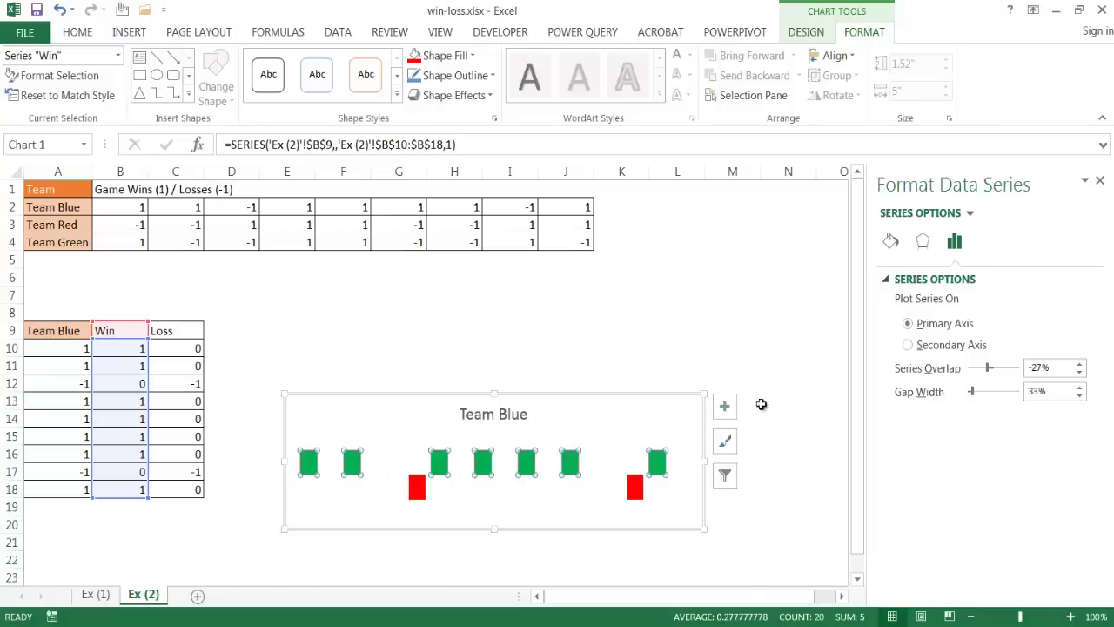
left_click_drag(975, 397, 970, 397)
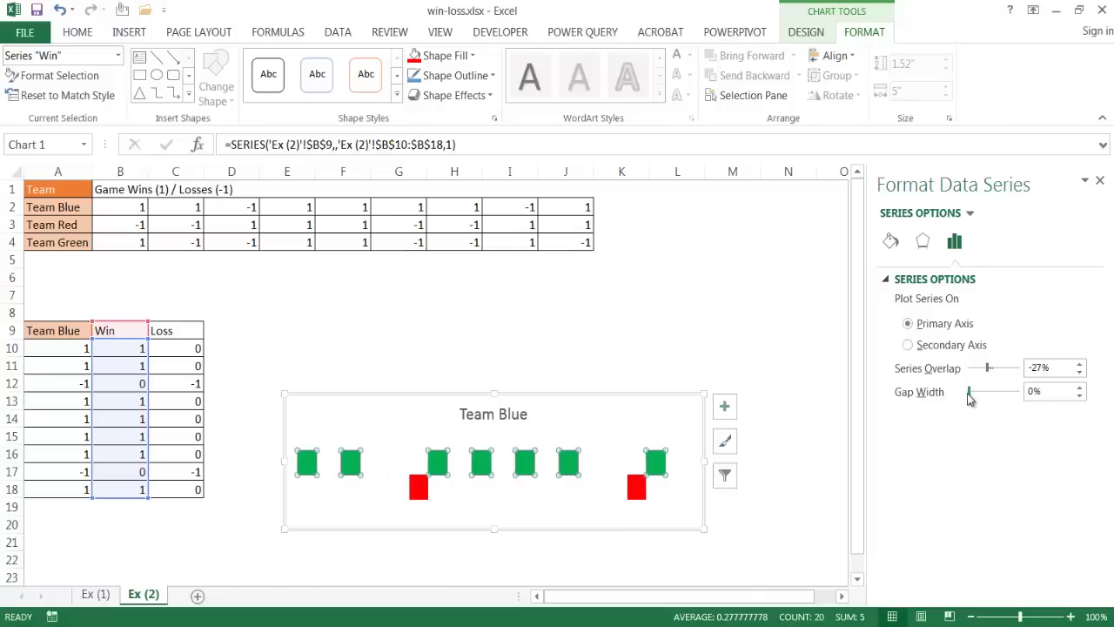
Set the series overlap of the chart's Win series to 75%
left_click(411, 464)
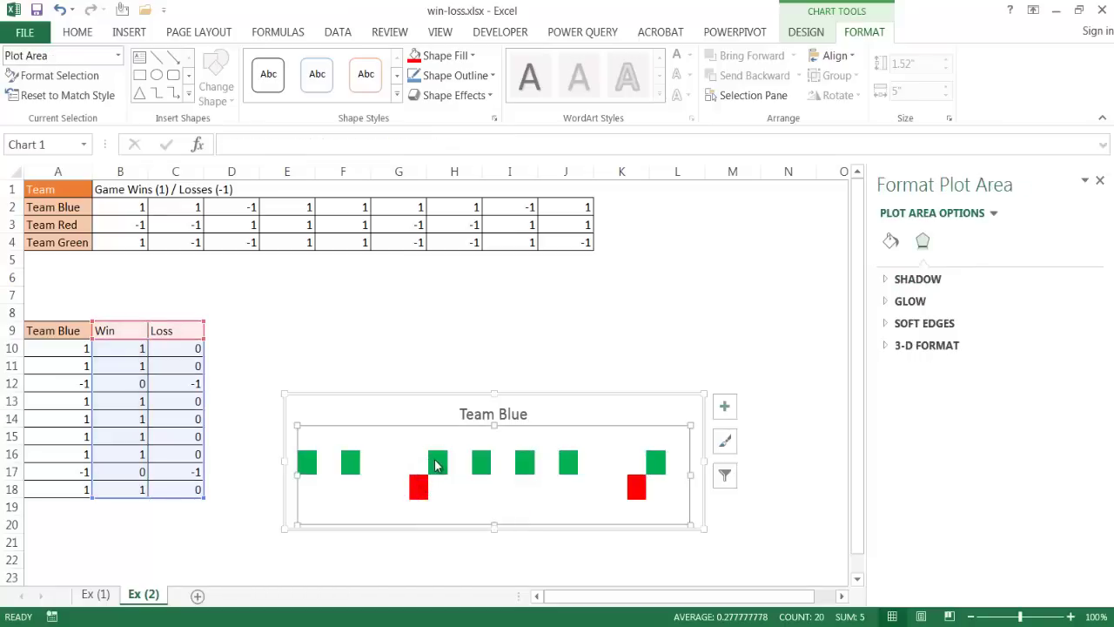
left_click(437, 461)
mouse_move(348, 467)
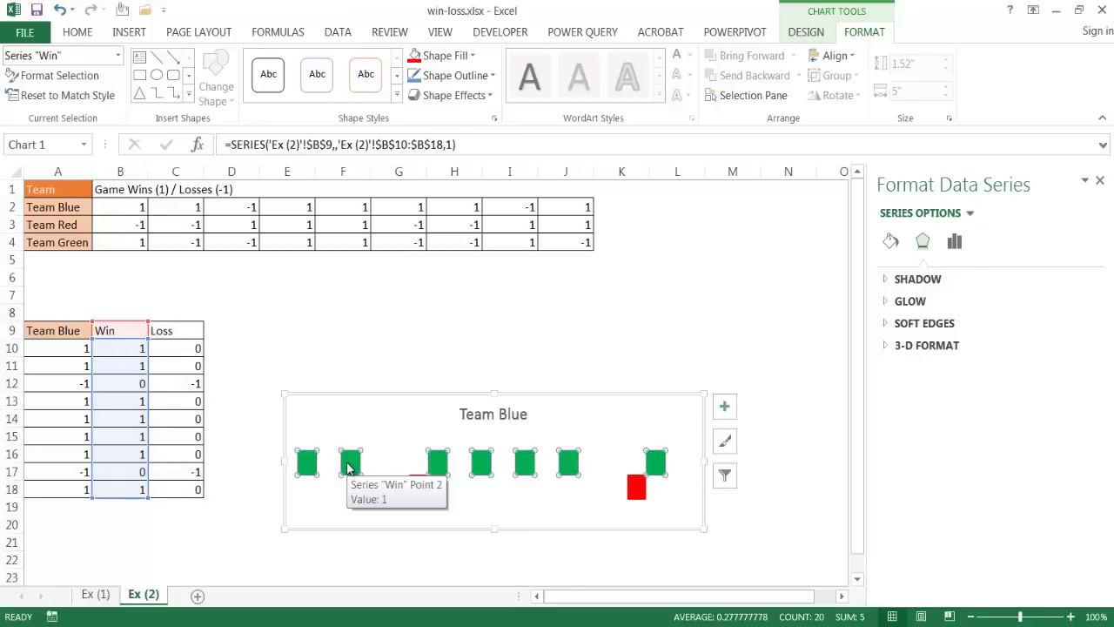
left_click(954, 241)
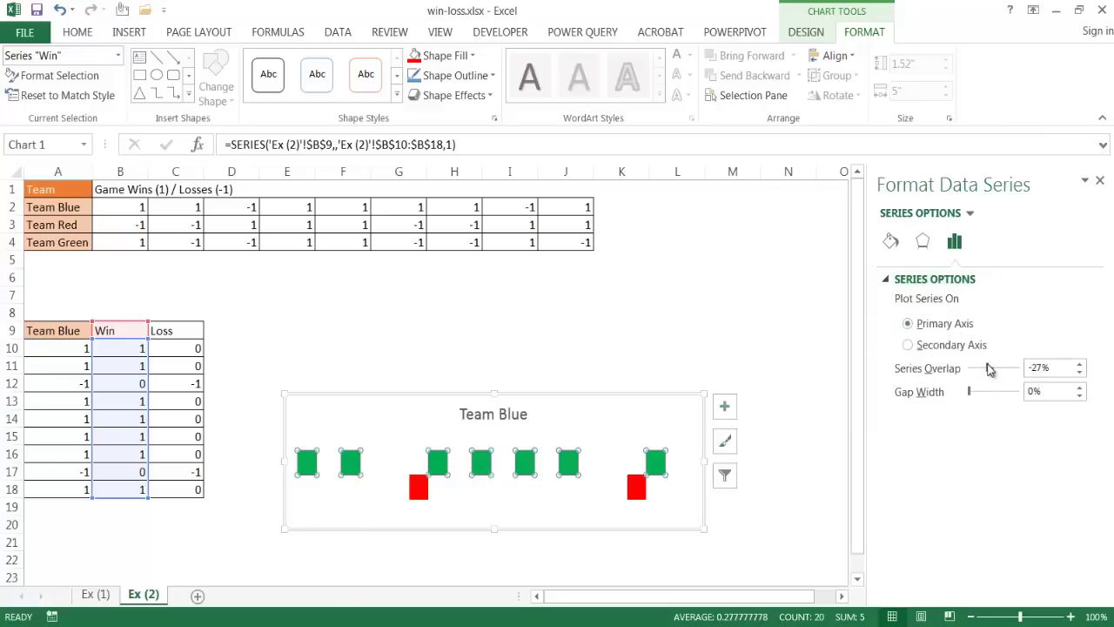
left_click_drag(990, 370, 1027, 369)
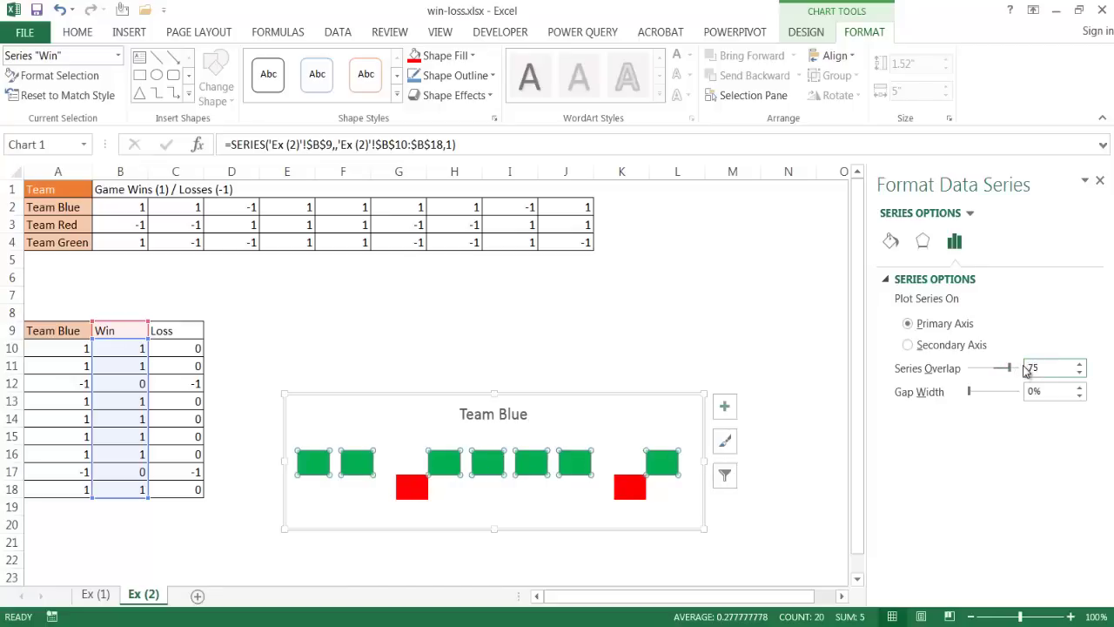
key("Tab")
Shrink the chart to about 1.28" high by 3.68" wide and lower the plot area's upper edge away from the title
mouse_move(495, 394)
left_mouse_down()
mouse_move(497, 454)
mouse_move(498, 398)
left_mouse_up()
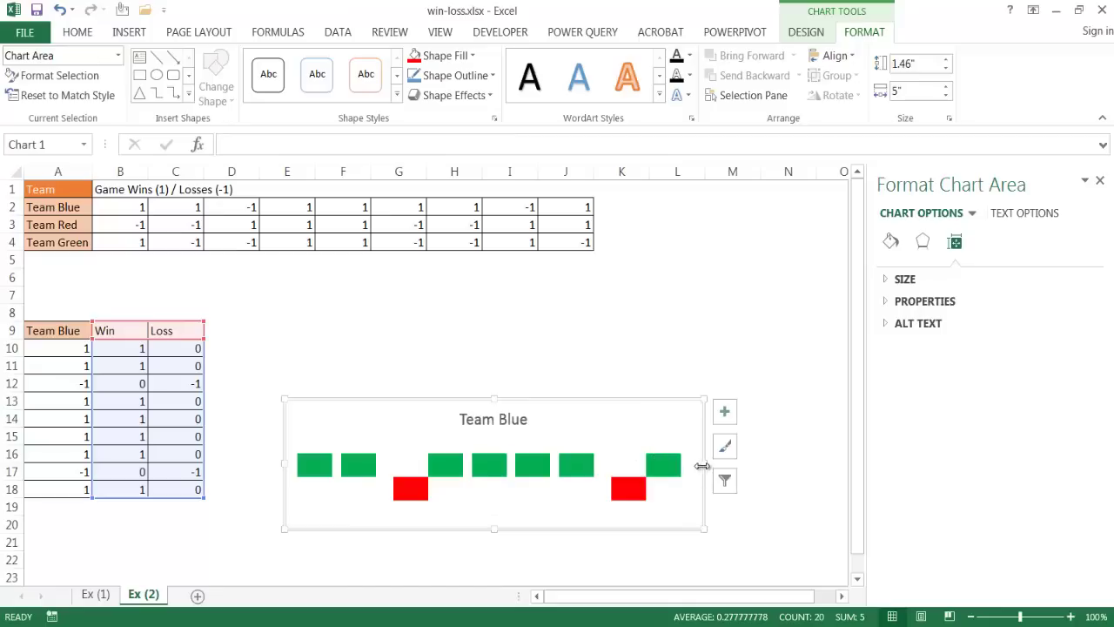
left_click_drag(651, 467, 619, 463)
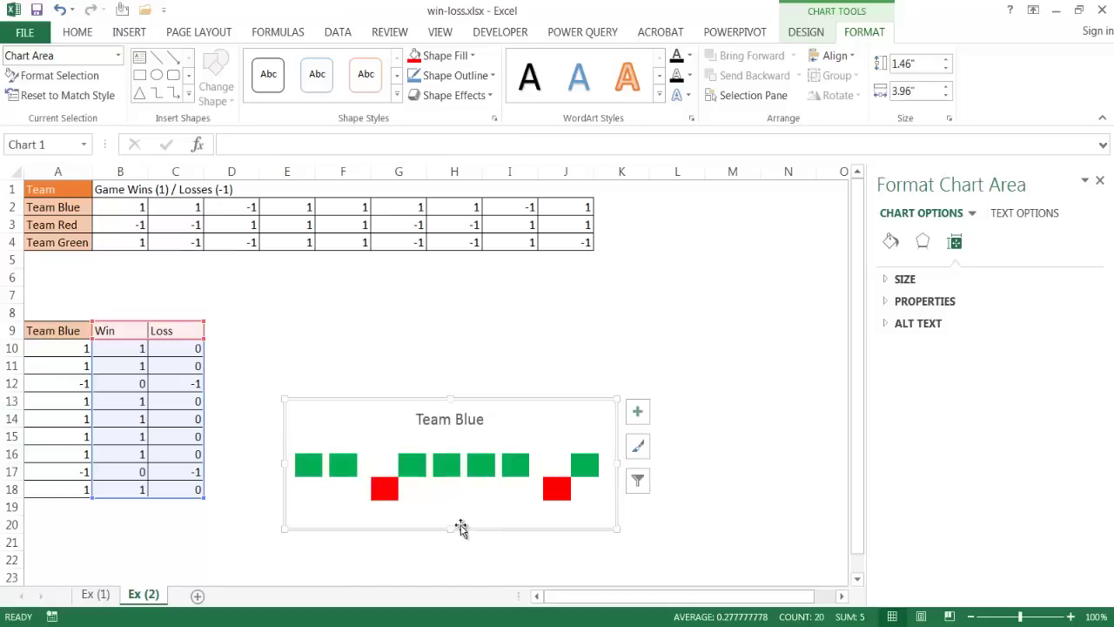
left_click_drag(451, 532, 447, 514)
left_click(447, 480)
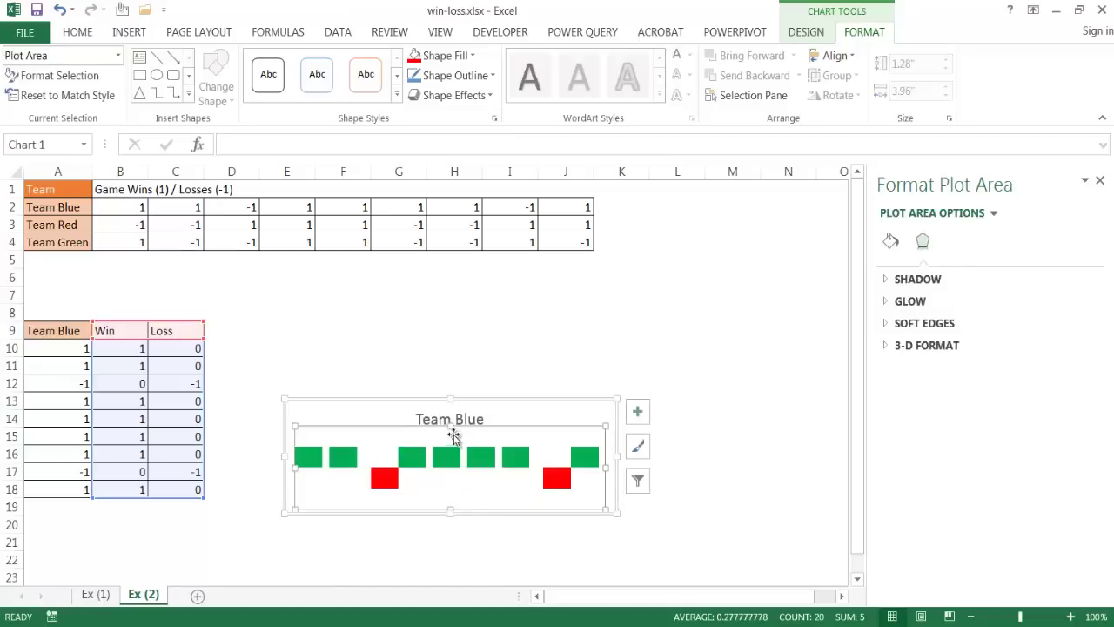
left_click_drag(449, 426, 449, 449)
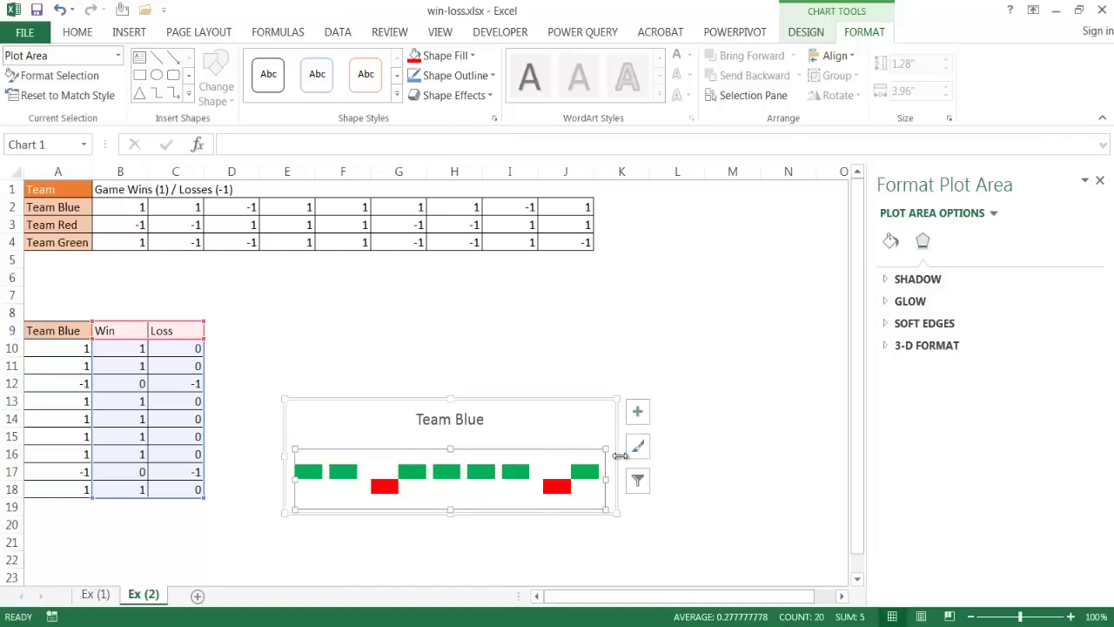
left_click_drag(600, 455, 590, 455)
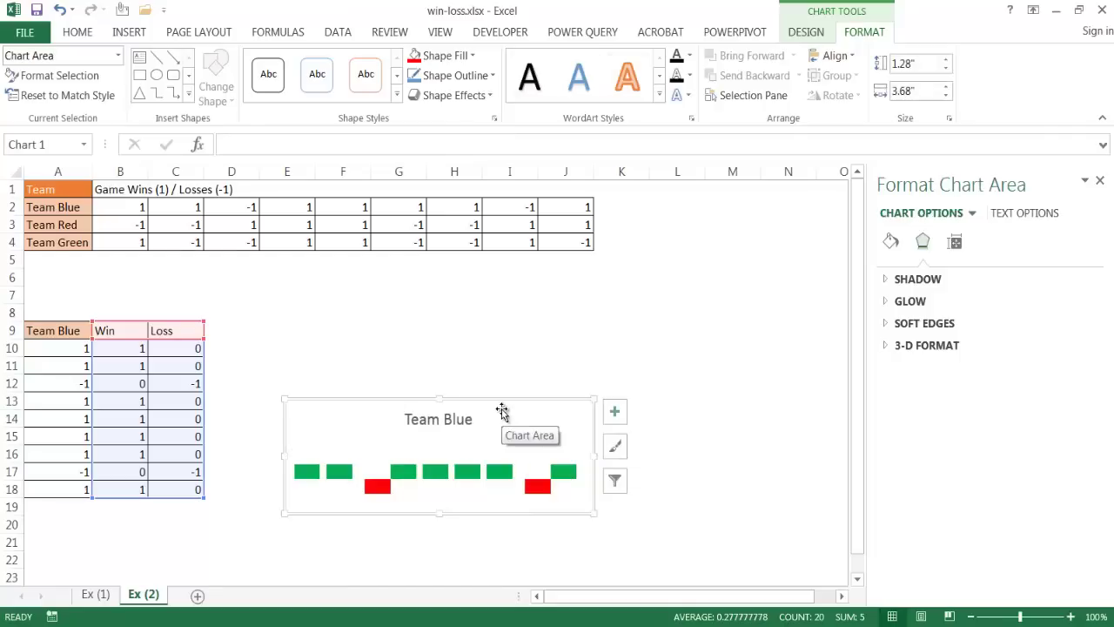
Move the chart up so it sits beside the Team Blue win/loss table, starting around row 9
left_click_drag(504, 401, 477, 337)
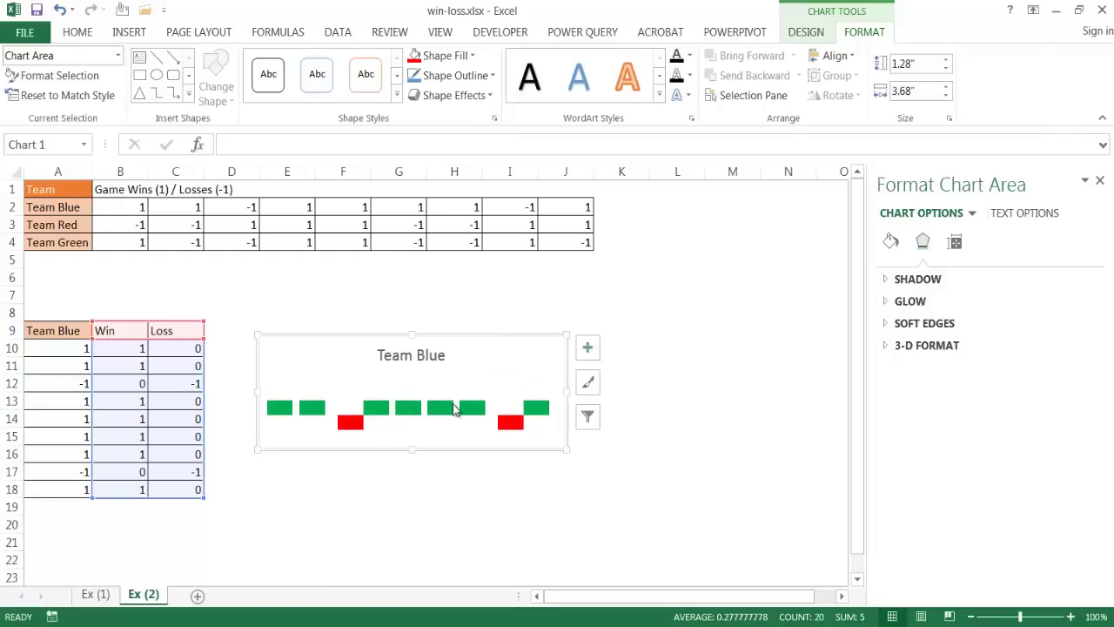
left_click(447, 385)
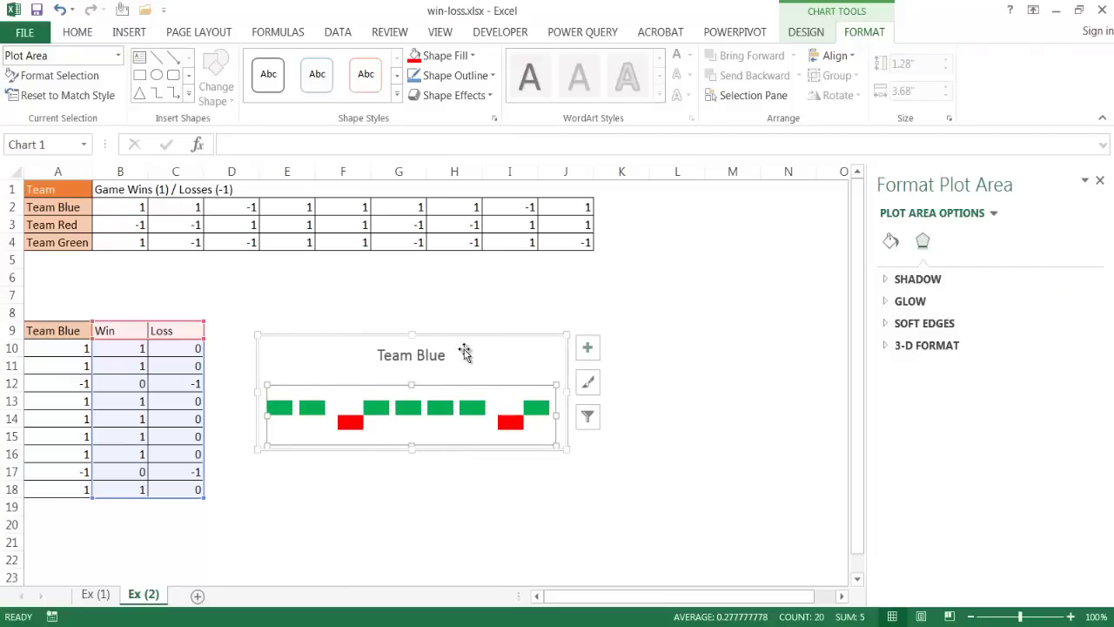
left_click(627, 508)
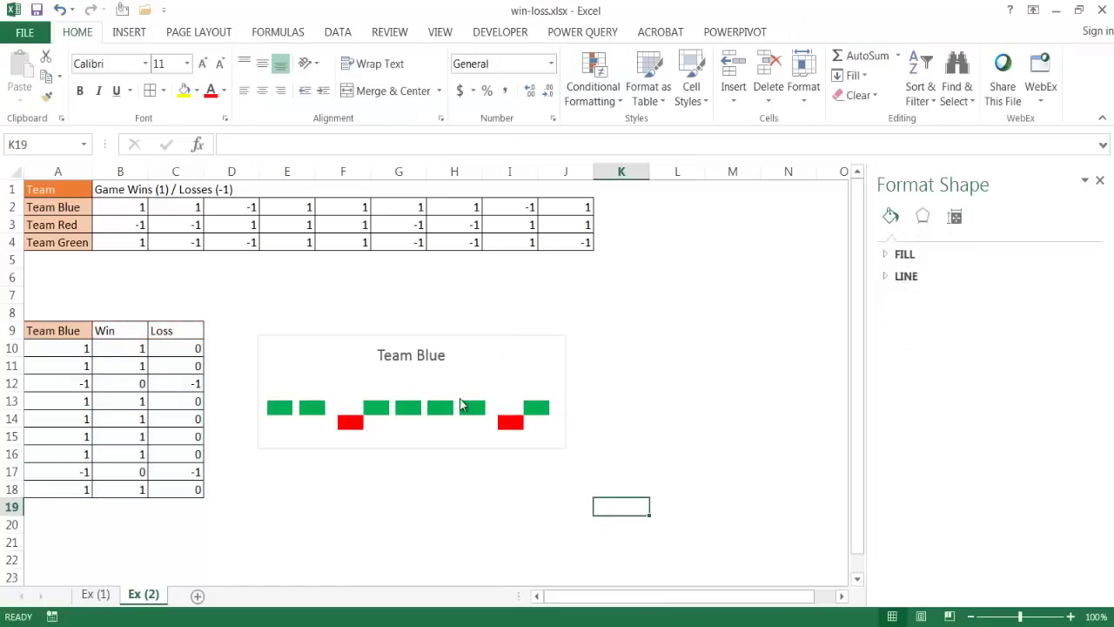
Give the chart's plot area a solid light grey border line
left_click(463, 405)
left_click(357, 384)
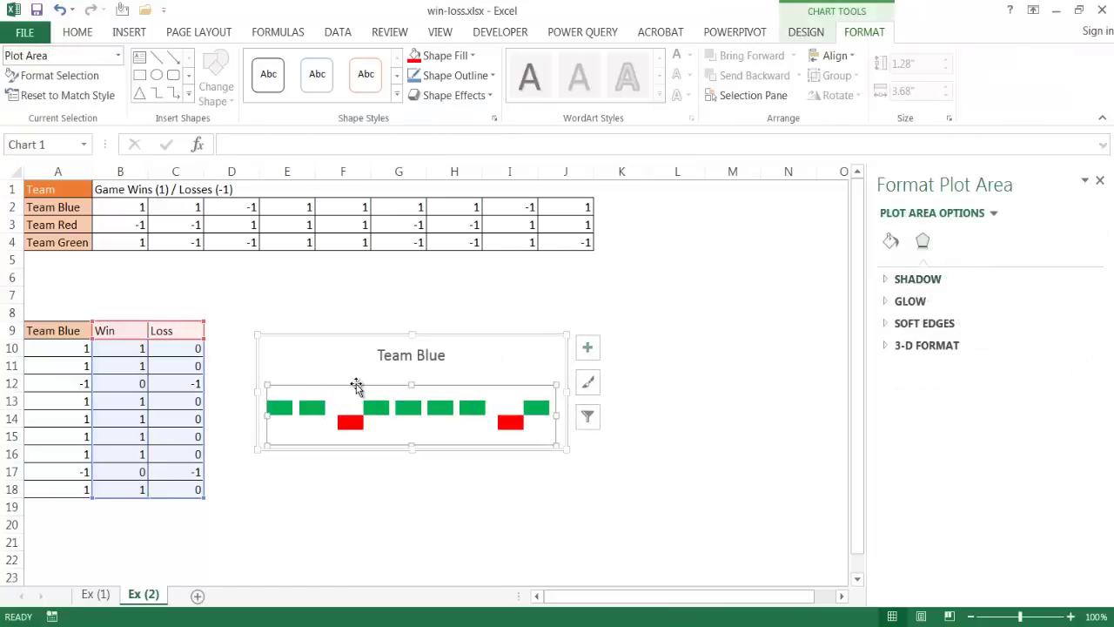
left_click(890, 243)
left_click(897, 301)
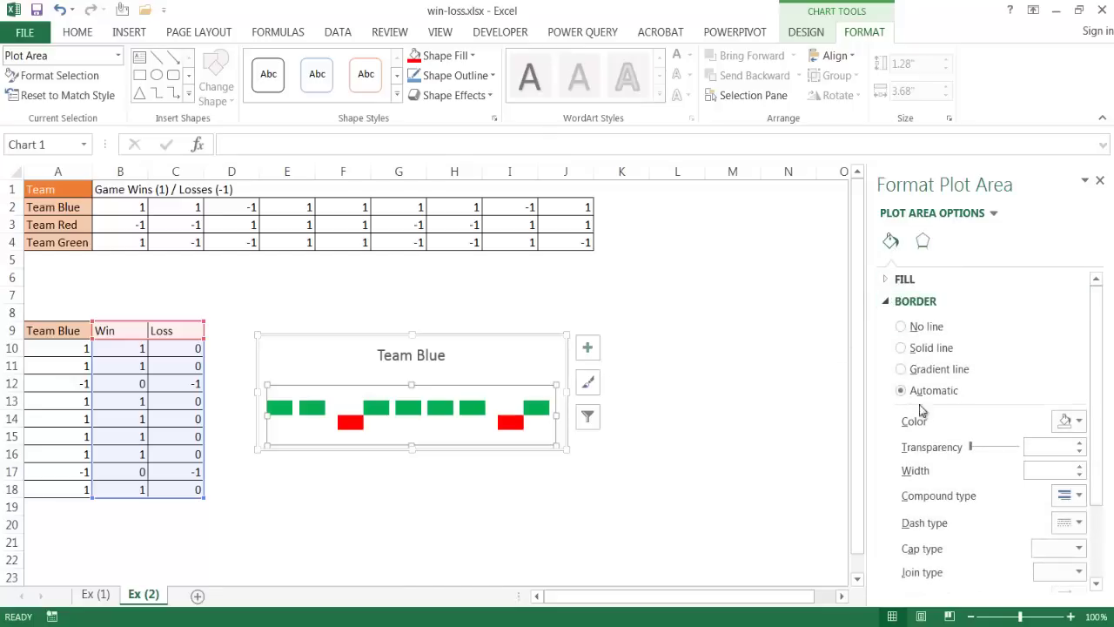
left_click(906, 351)
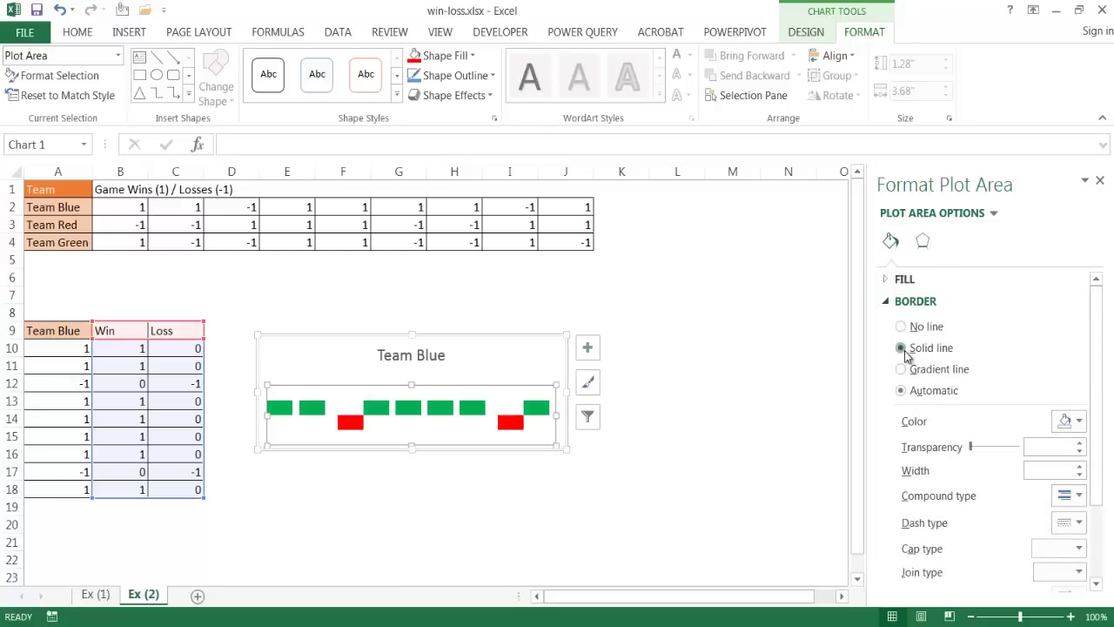
left_click(1069, 421)
left_click(976, 505)
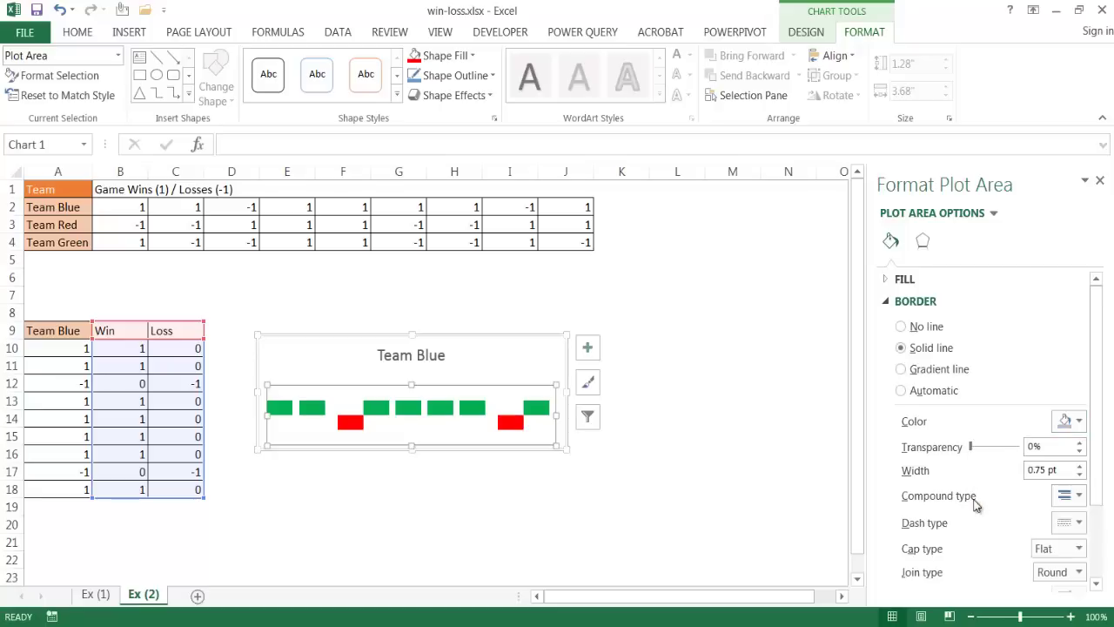
Remove the border line around the chart area and pull the plot area's left edge slightly inward
left_click(537, 330)
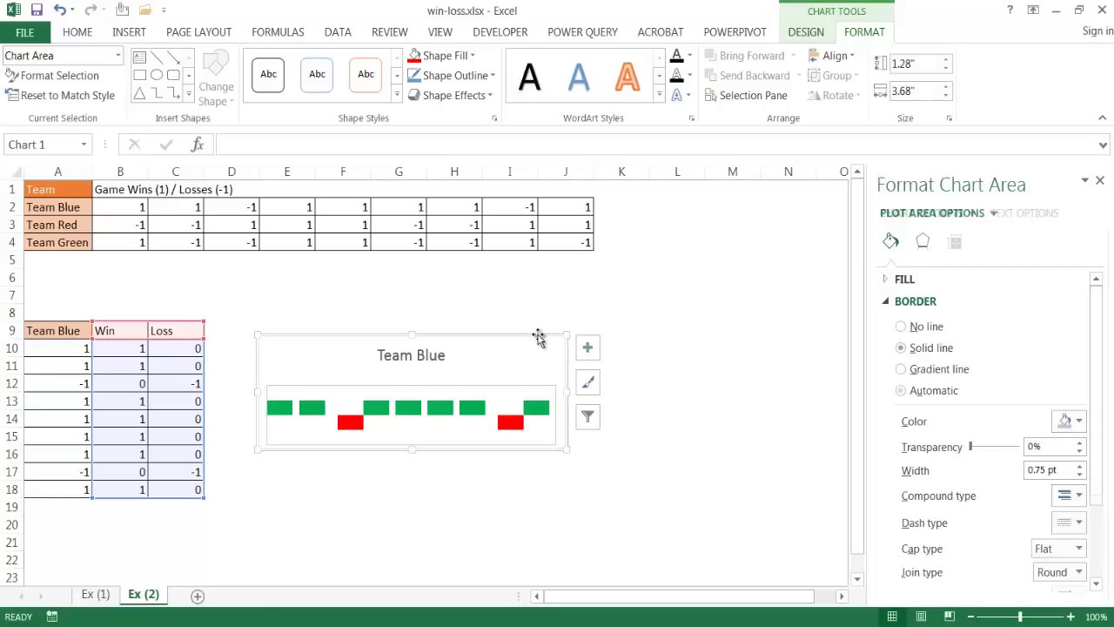
left_click(902, 326)
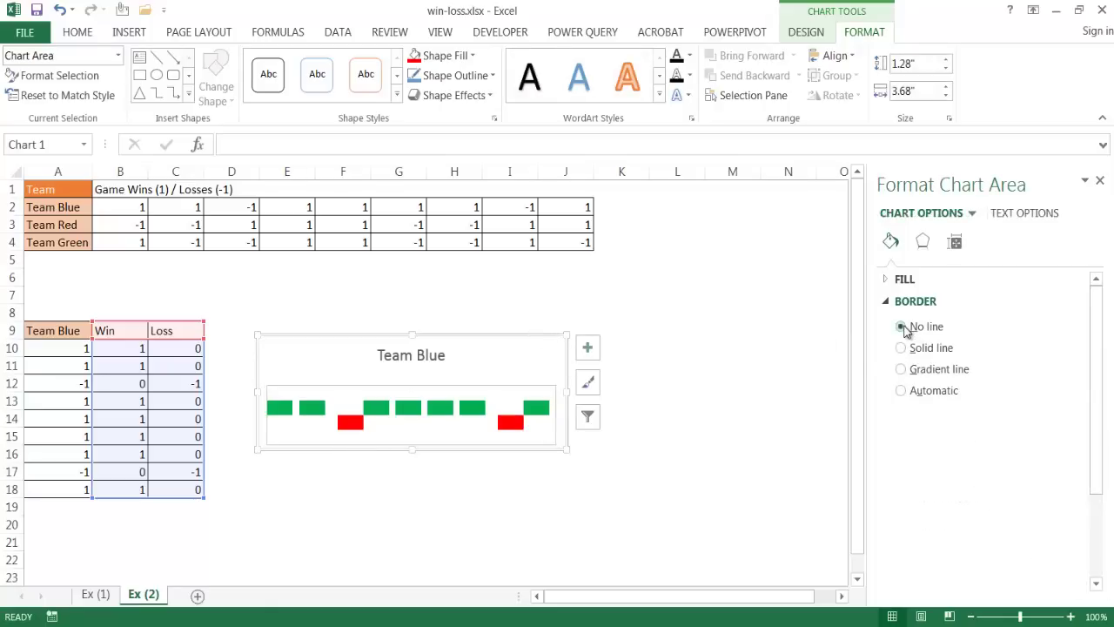
left_click(734, 375)
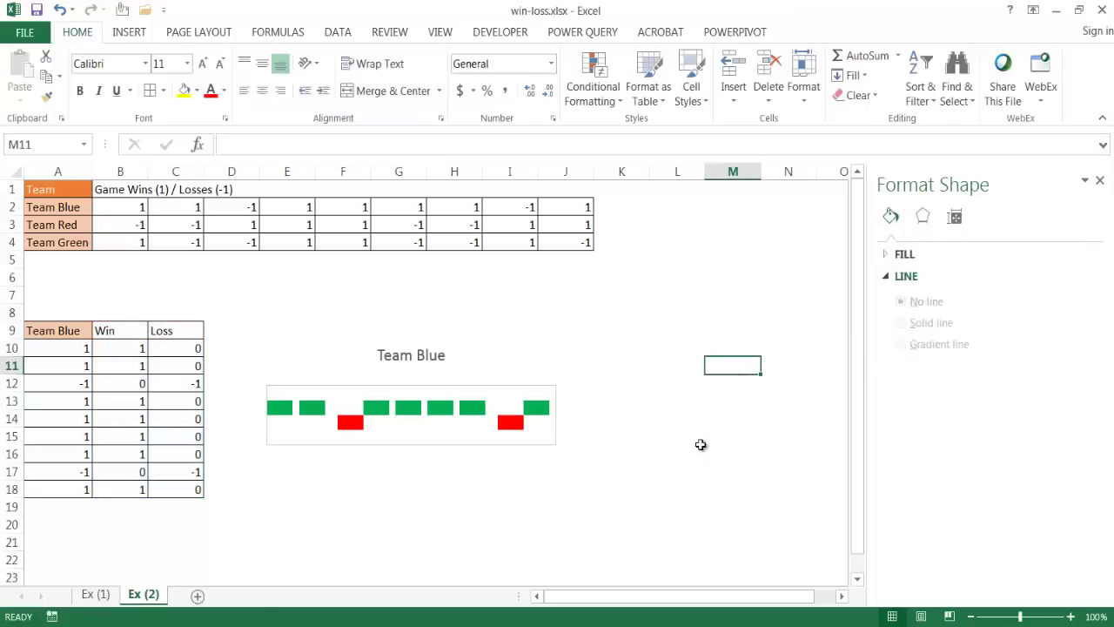
left_click(531, 394)
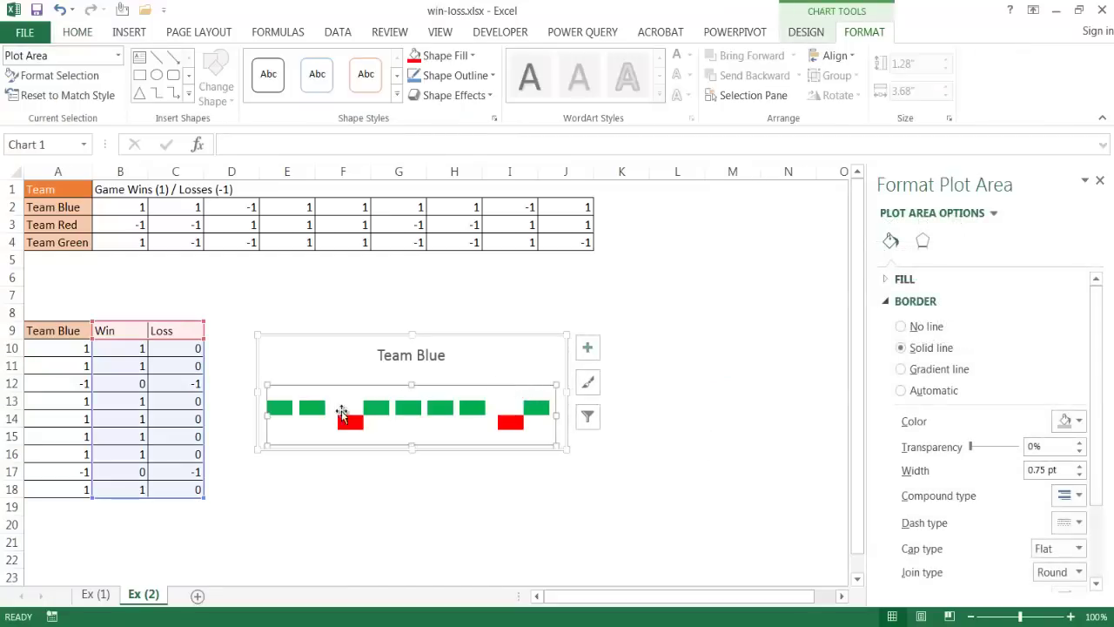
left_click_drag(266, 417, 269, 417)
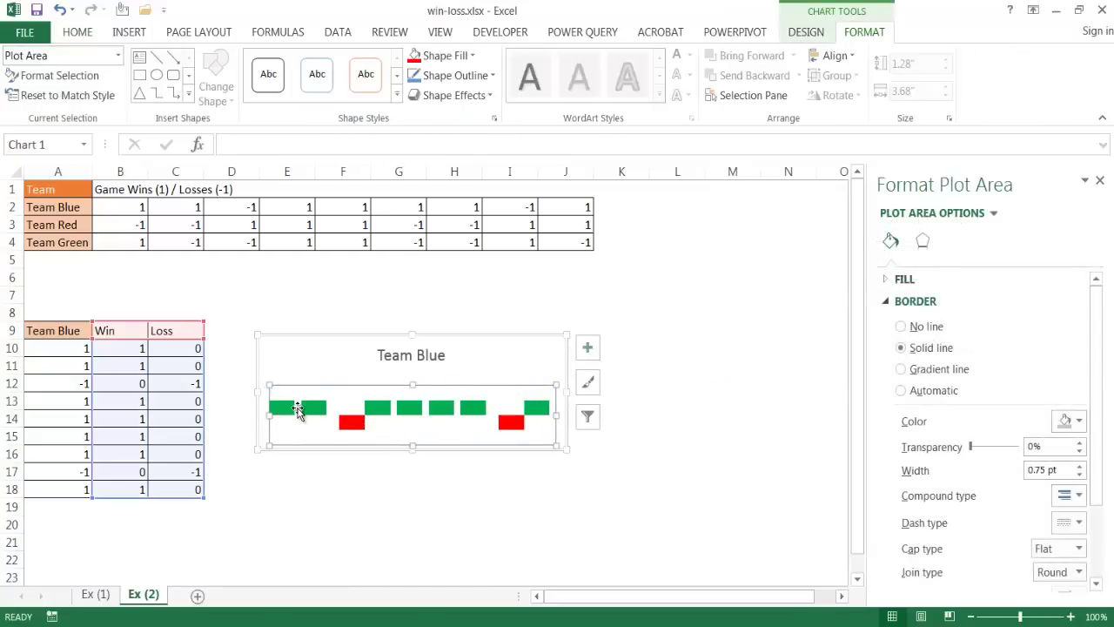
Set the gap width of the chart's Win series to 60%
left_click(294, 415)
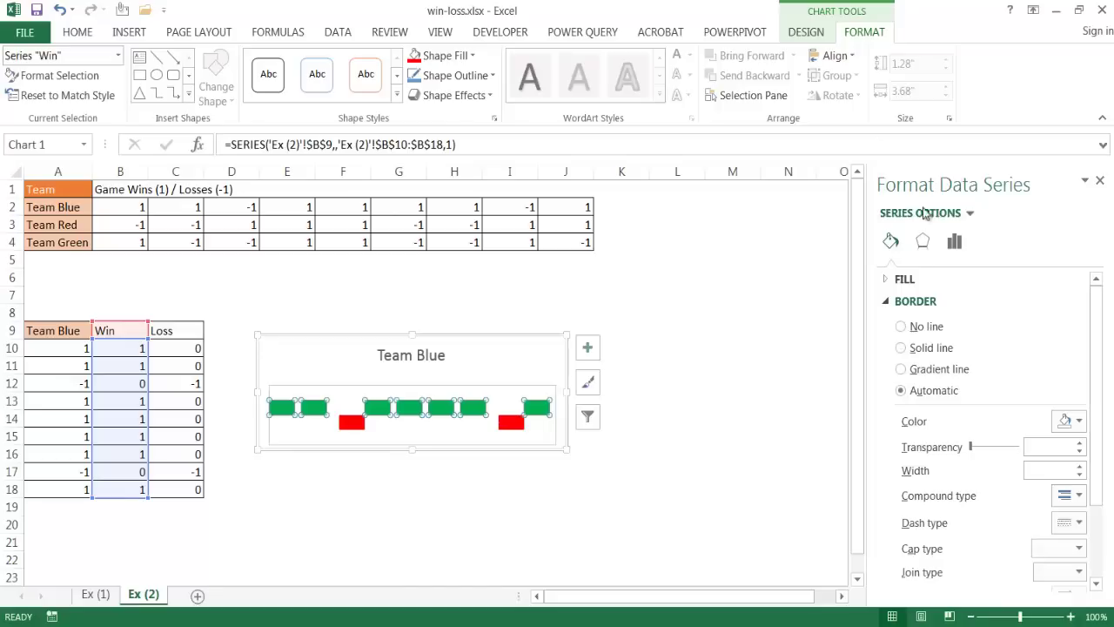
left_click(955, 243)
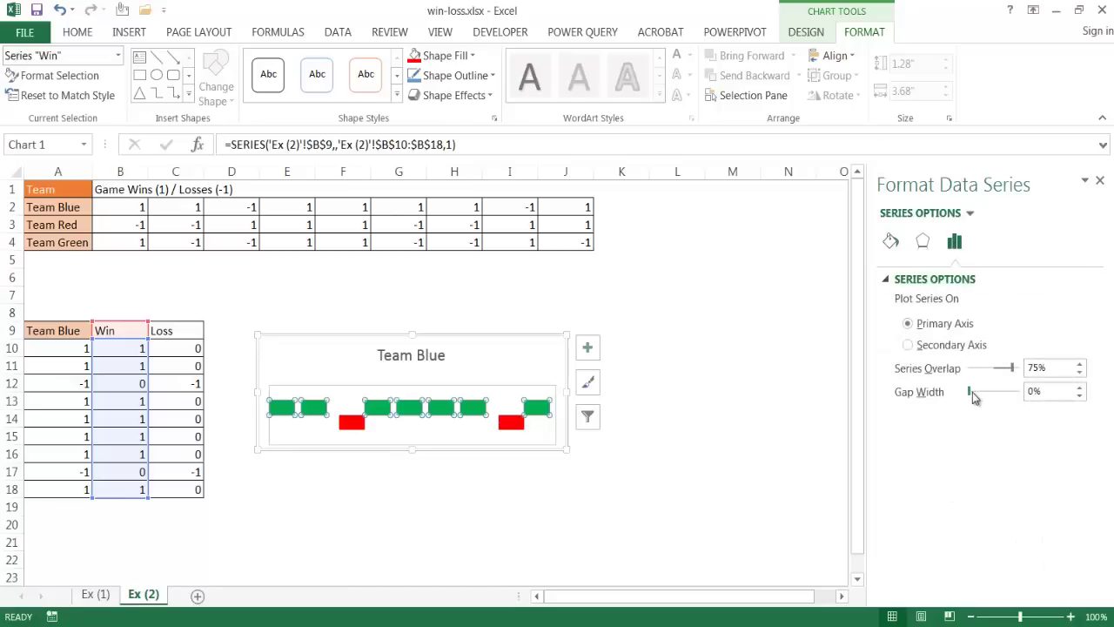
left_click_drag(971, 399, 981, 400)
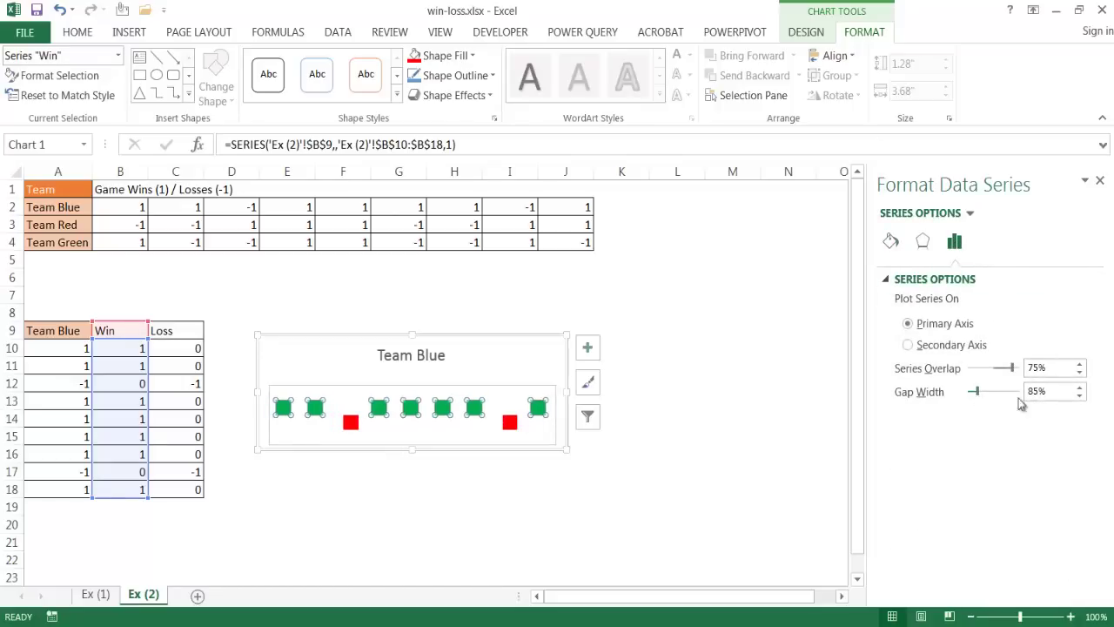
left_click_drag(1058, 391, 1022, 397)
type("60")
key("Return")
left_click(753, 471)
left_click(637, 375)
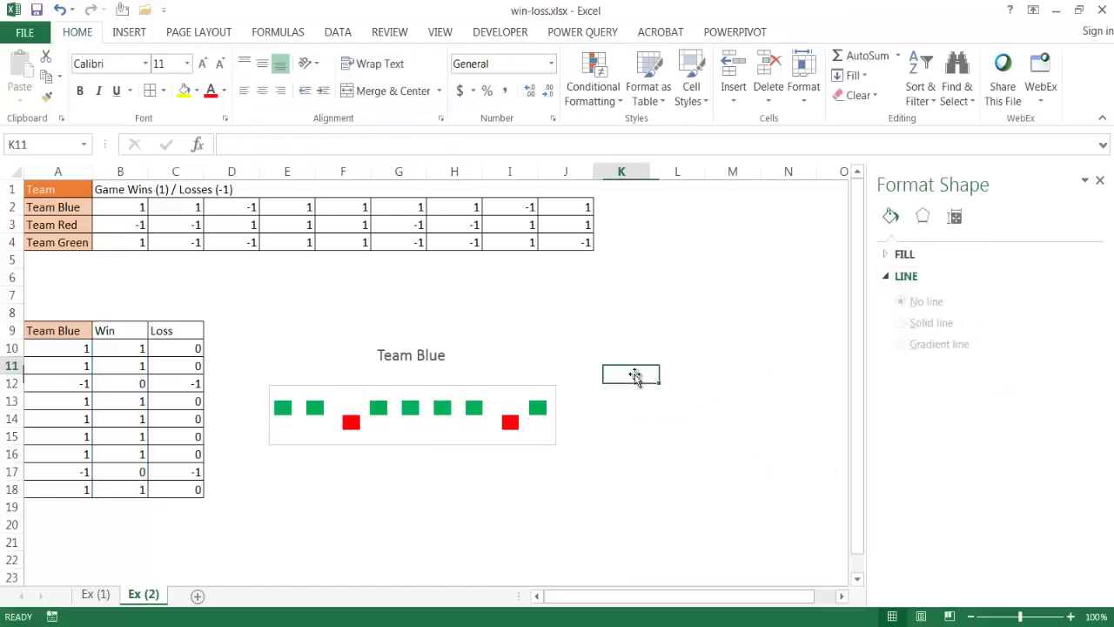
Move the whole chart closer to the Team Blue table, aligning its upper edge with row 9
left_click(523, 398)
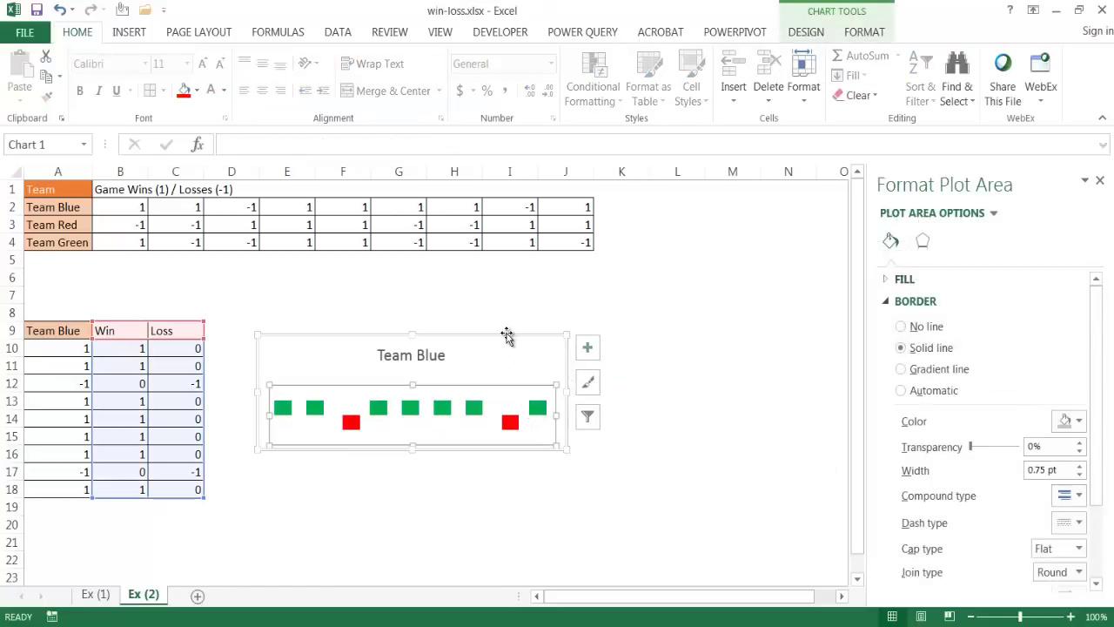
left_click_drag(508, 337, 472, 325)
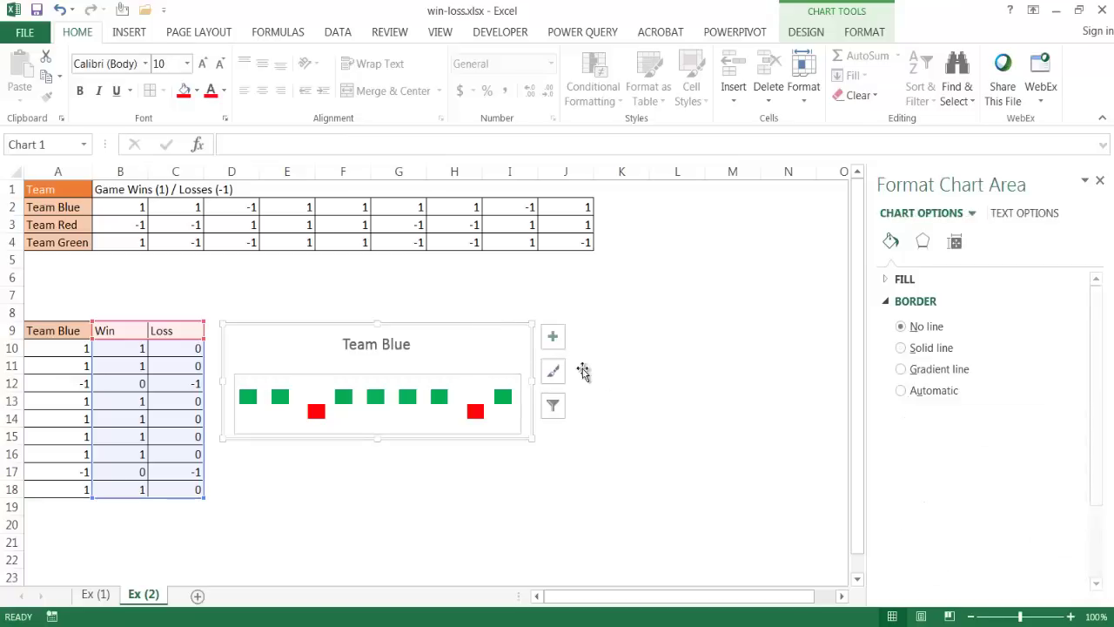
left_click(642, 396)
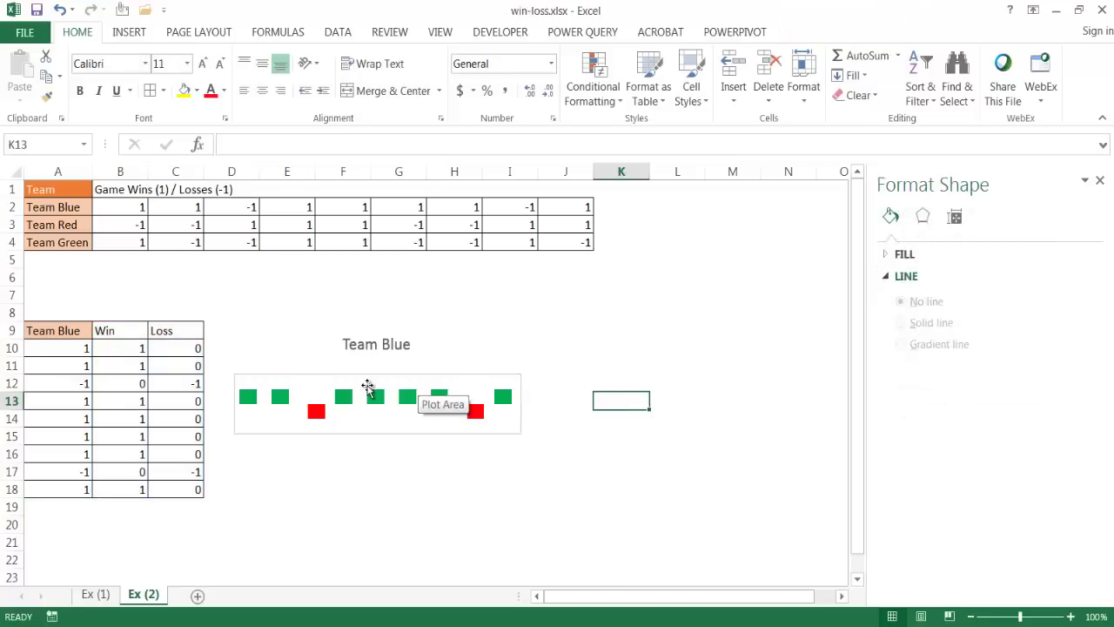
Review the Team Red and Team Green rows, and compare the win/loss sparklines on Ex (1) with the Team Blue chart on Ex (2)
left_click(73, 224)
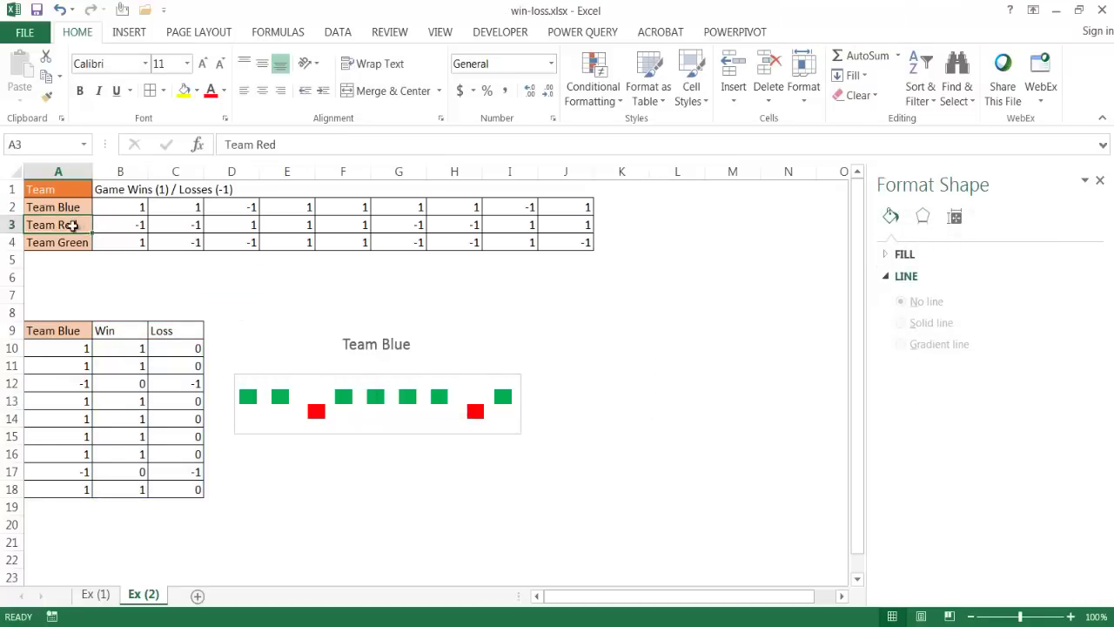
left_click(68, 242)
left_click(356, 470)
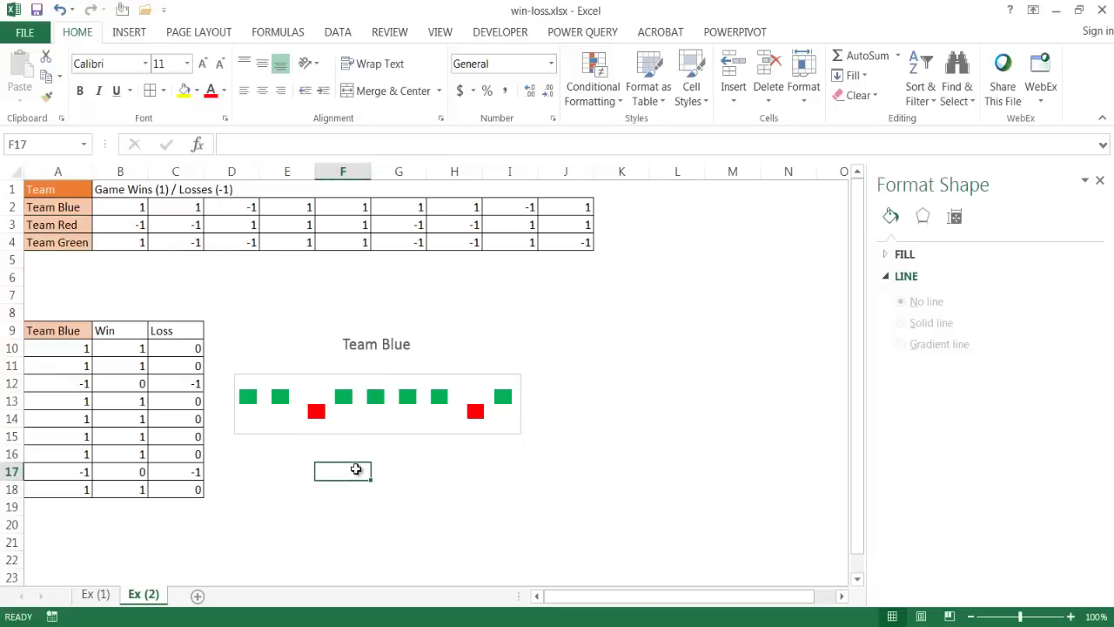
left_click(98, 596)
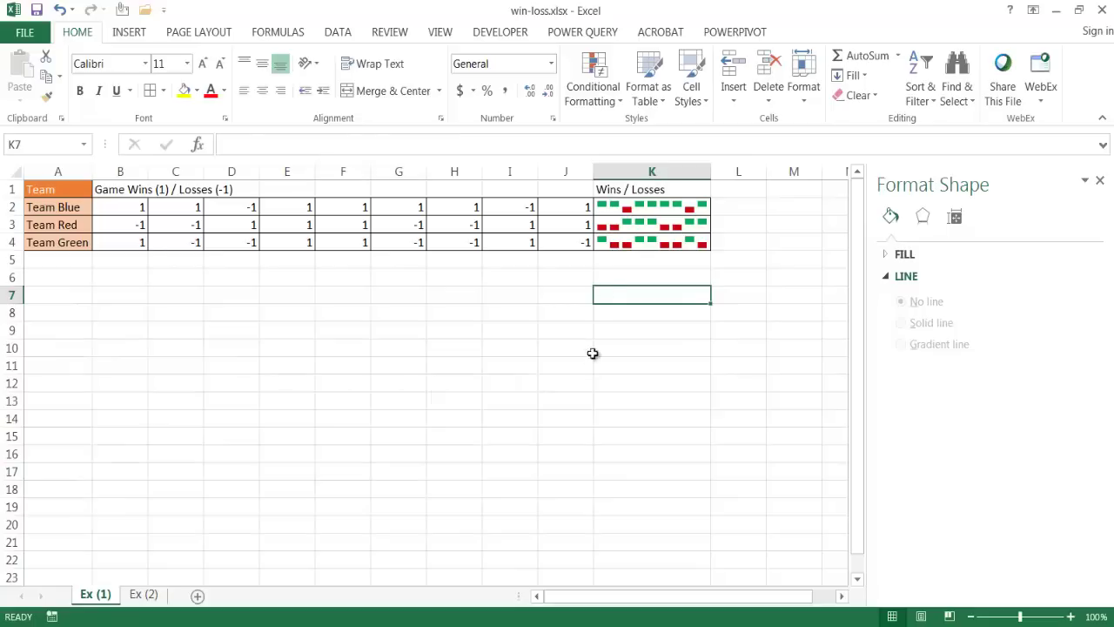
left_click(659, 204)
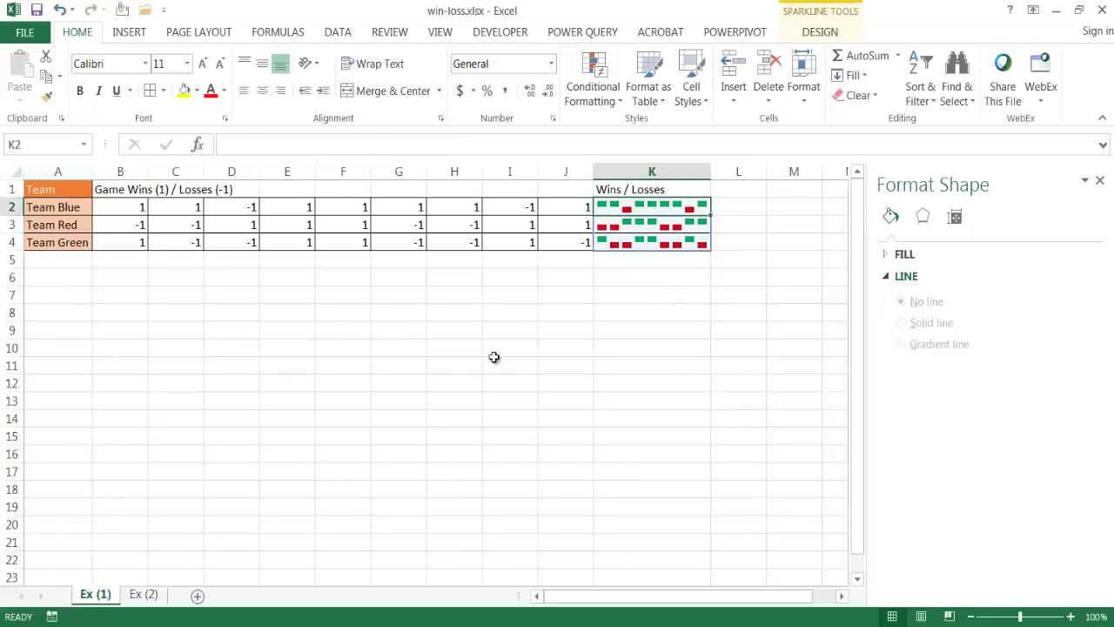
left_click(144, 594)
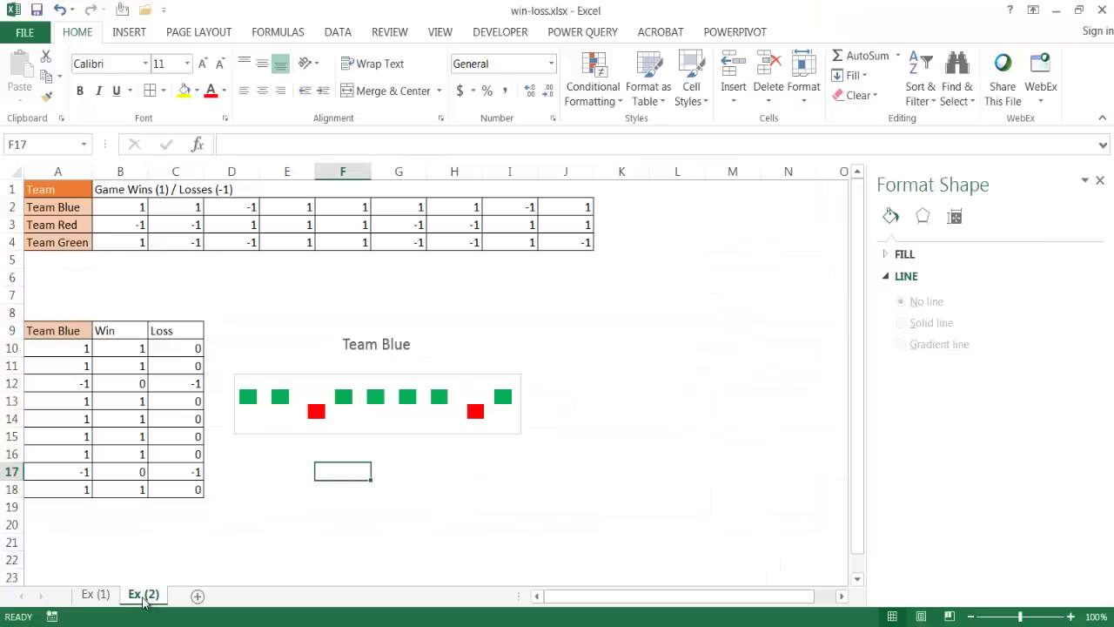
left_click(419, 433)
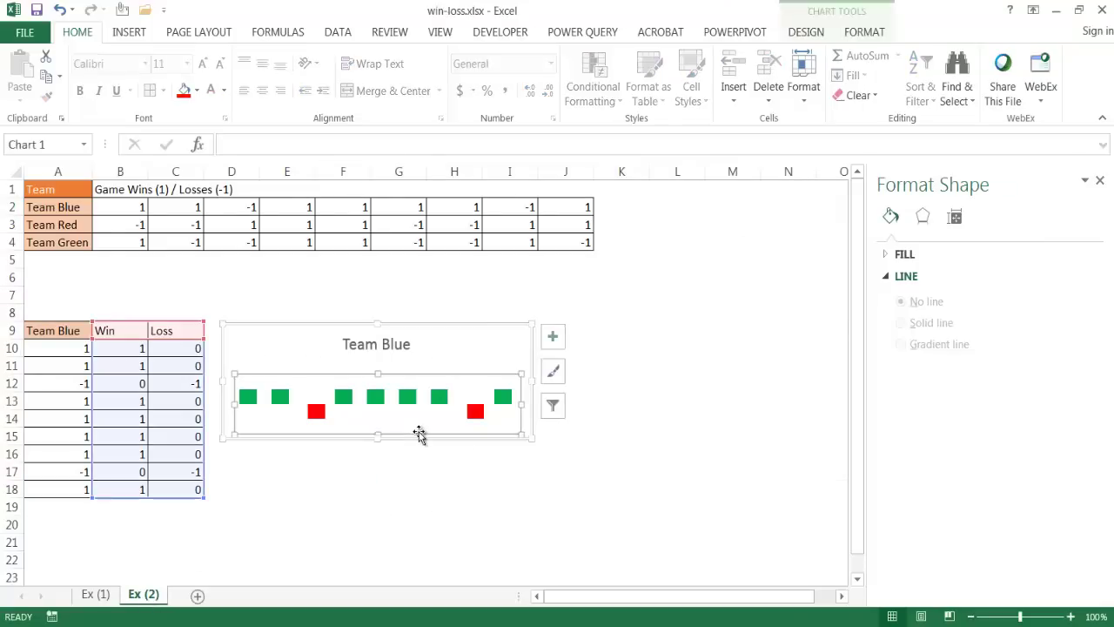
left_click(550, 474)
left_click(643, 396)
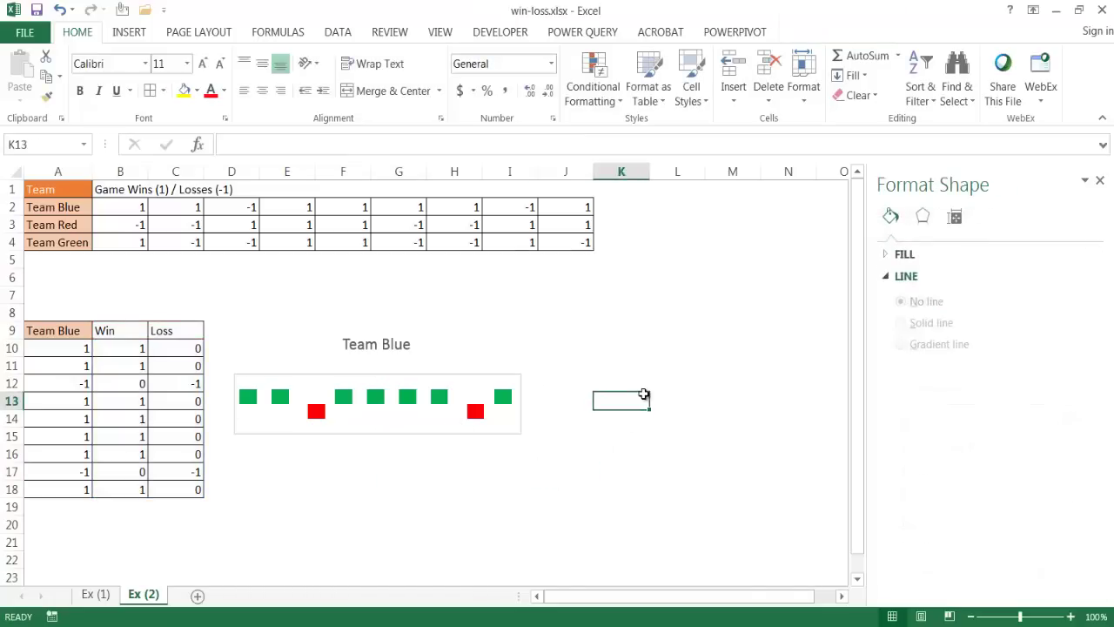